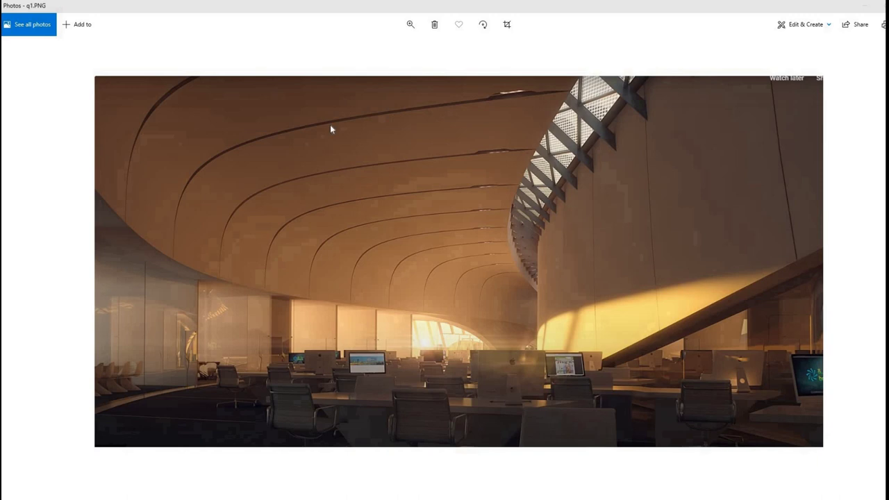
Look through the interior reference images q1 and q2 for the shape of the curved ribbed ceiling.
key("Right")
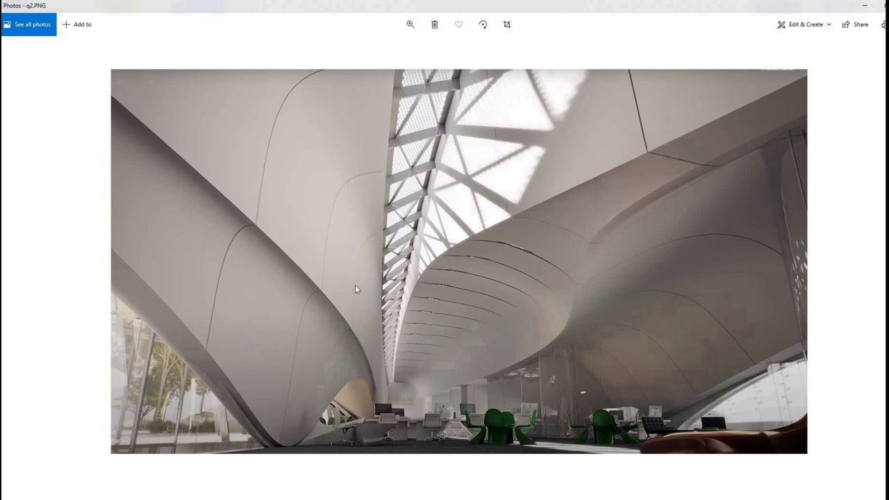
key("Left")
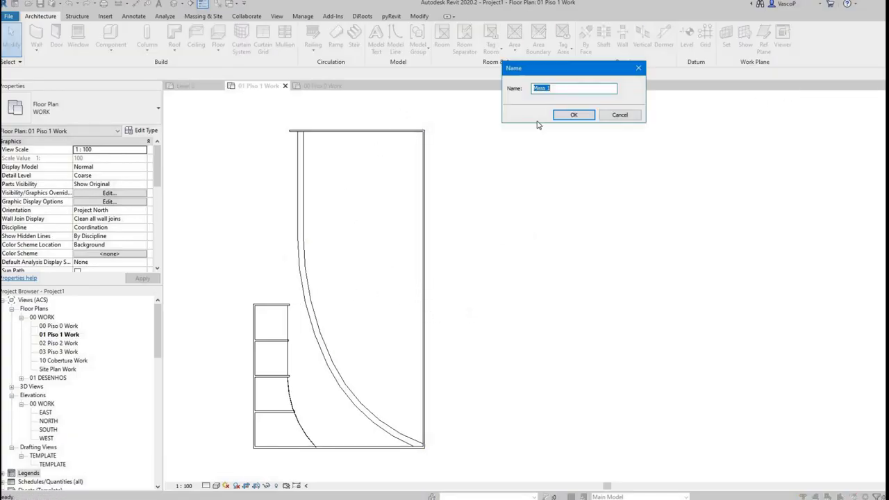
Create an in-place mass named Mass 1 and draw a straight four-point spline about 13 m long along the upper wall.
key("Return")
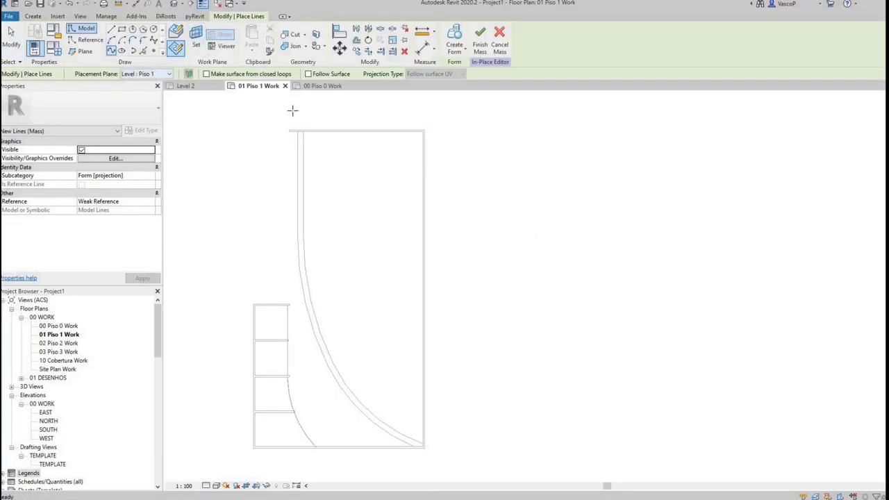
left_click(386, 130)
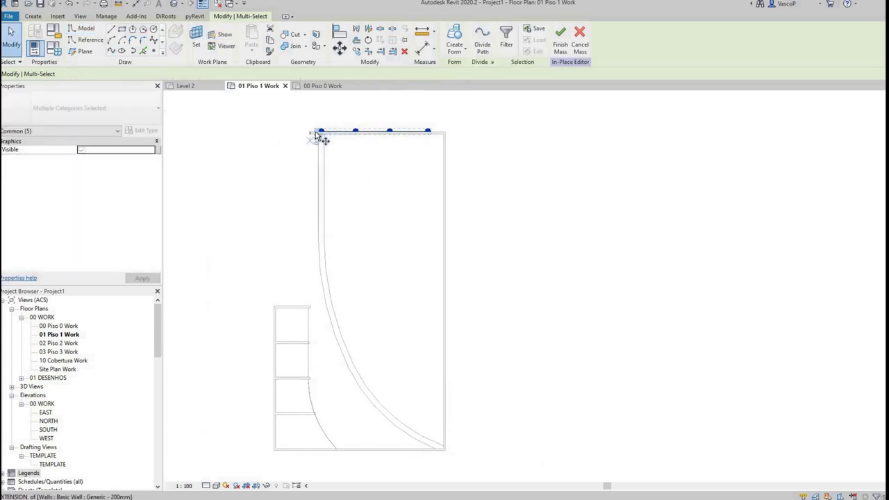
Copy the spline from its wall-side endpoint to four successive positions down the straight part of the guide curve, using multiple copies.
scroll(316, 136, "up", 3)
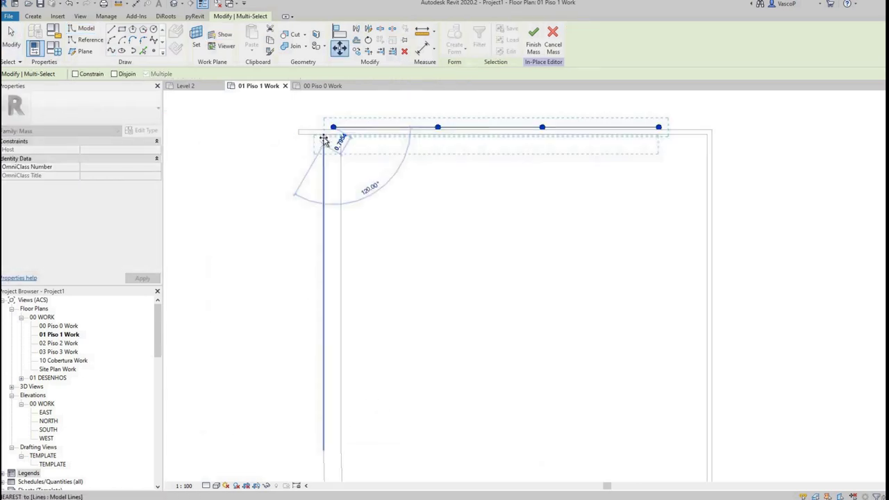
key("c")
key("o")
left_click(323, 136)
scroll(322, 136, "down", 3)
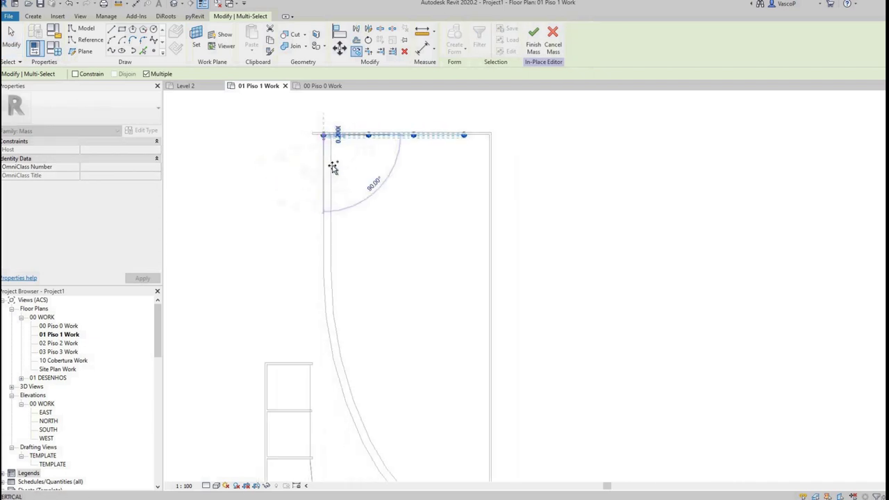
left_click(323, 175)
left_click(323, 226)
left_click(323, 253)
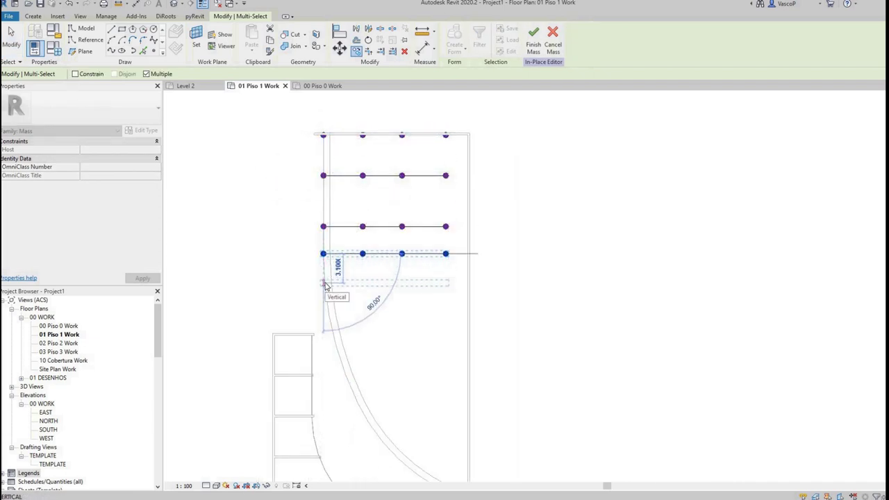
left_click(323, 282)
Place seven more spline copies along the curved part of the guide, ending at the lower wall.
left_click(329, 319)
left_click(338, 354)
left_click(351, 388)
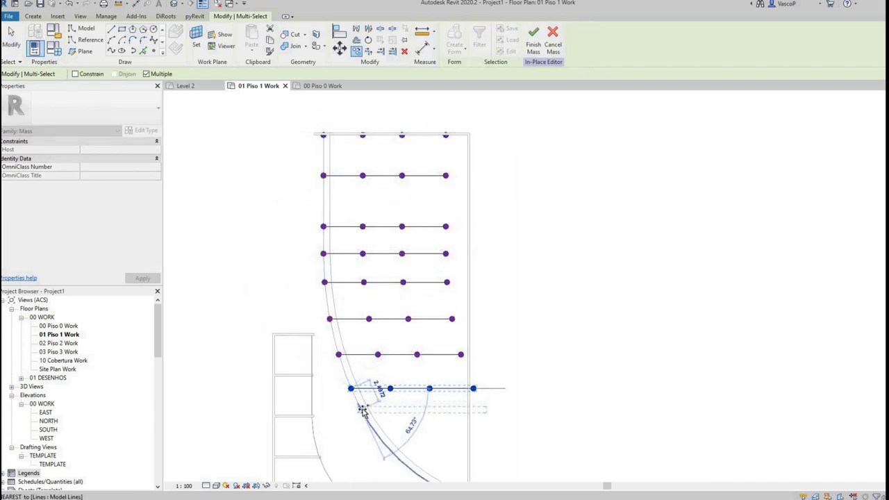
left_click(362, 410)
middle_click_drag(380, 430, 307, 243)
left_click(307, 251)
left_click(340, 283)
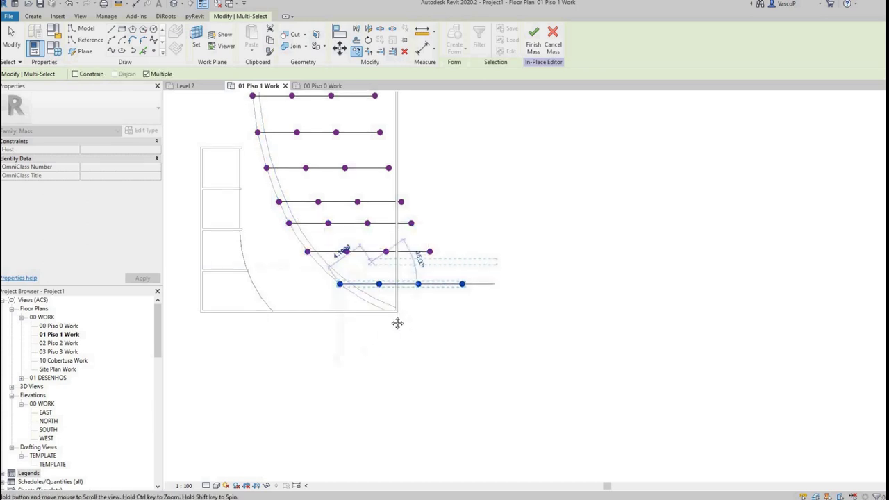
middle_click_drag(397, 322, 416, 387)
left_click(402, 371)
key("Escape")
Open the default 3D view and display the model in wireframe.
middle_click_drag(371, 259, 395, 317)
scroll(396, 317, "down", 1)
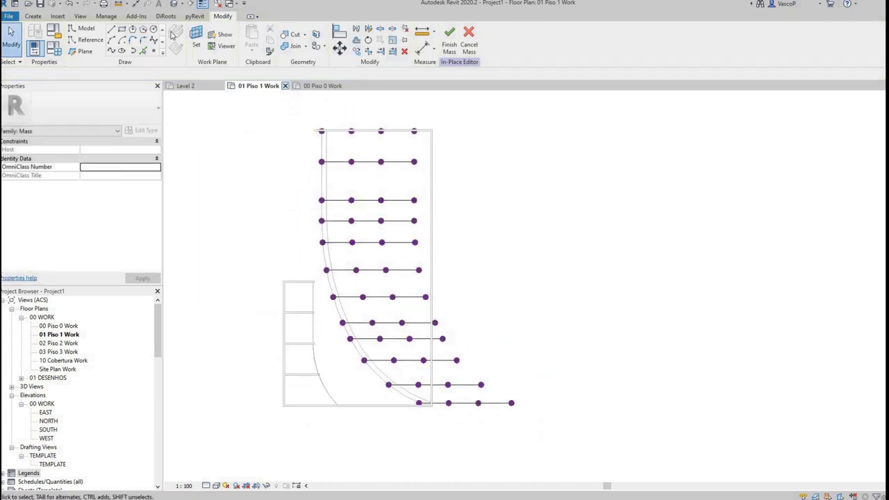
left_click(173, 4)
middle_click_drag(495, 258, 516, 302, "shift")
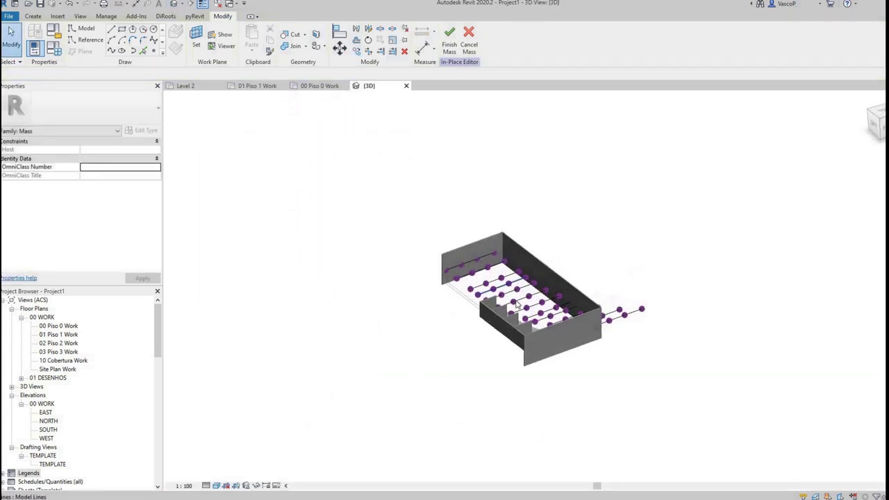
scroll(585, 295, "up", 3)
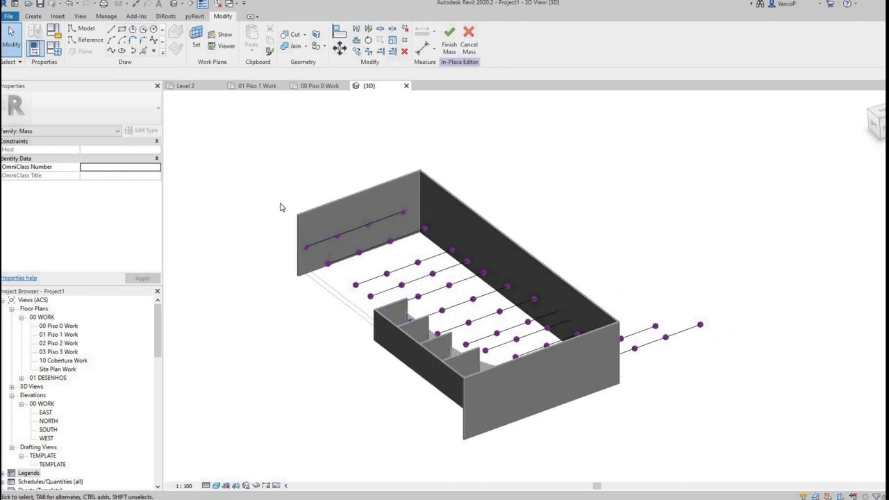
key("w")
key("f")
scroll(361, 244, "up", 1)
Filter the selected splines and points down to Lines (Mass) and convert the twelve splines to reference lines.
left_click_drag(373, 215, 724, 482)
left_click(507, 45)
left_click(305, 262)
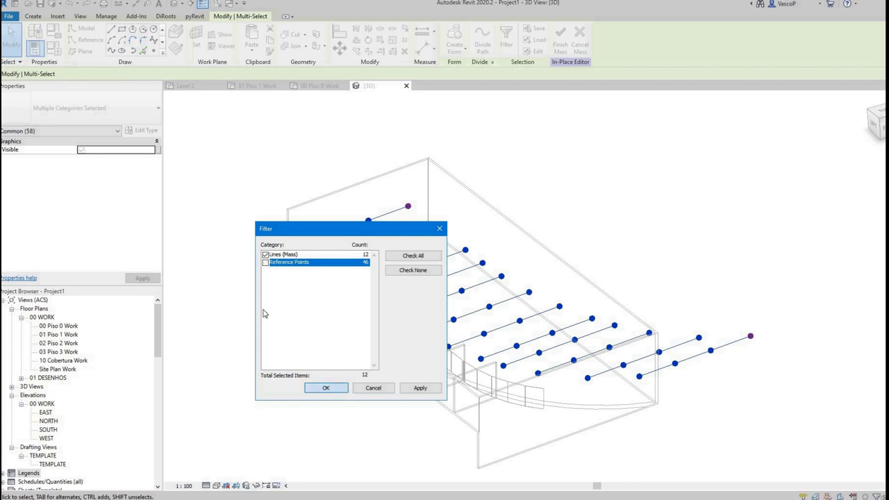
left_click(323, 387)
key("Escape")
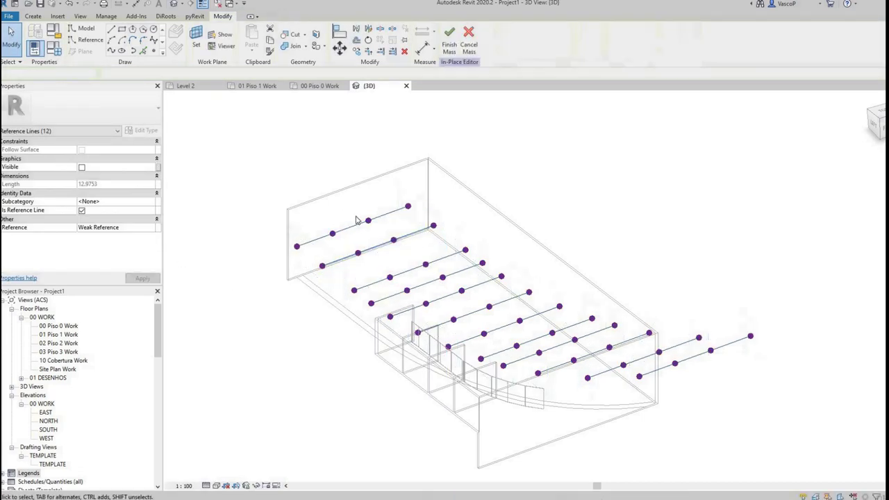
Raise every spline's reference points, except those on the guide curve, by about 2.03 m from the front view.
middle_click_drag(467, 298, 428, 202, "shift")
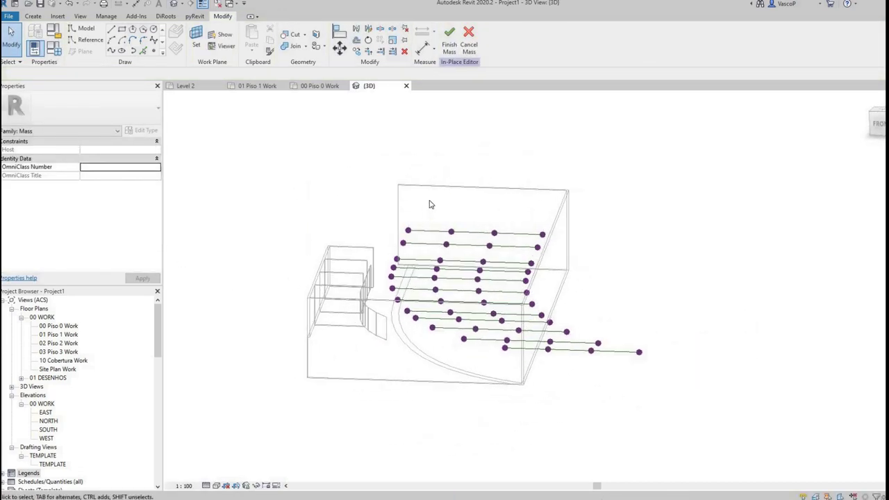
left_click_drag(426, 200, 446, 297)
left_click_drag(466, 219, 501, 307, "ctrl")
left_click_drag(427, 205, 697, 379)
left_click(529, 349, "shift")
left_click(536, 340, "shift")
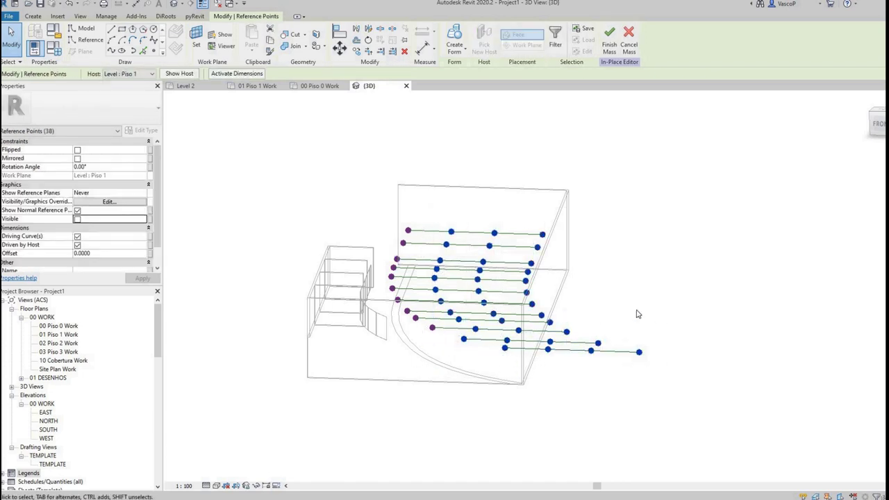
left_click(463, 339, "shift")
left_click(504, 348, "shift")
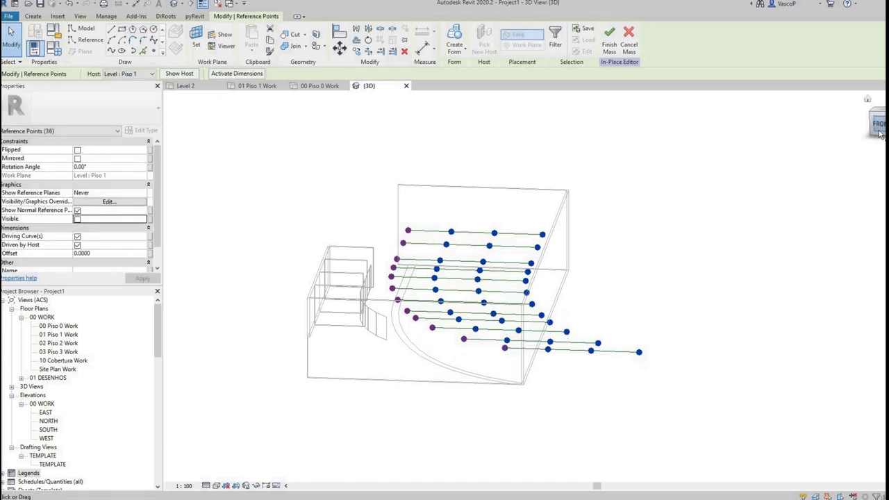
left_click(877, 123)
scroll(534, 273, "up", 3)
scroll(582, 304, "up", 2)
key("m")
key("v")
left_click(585, 282)
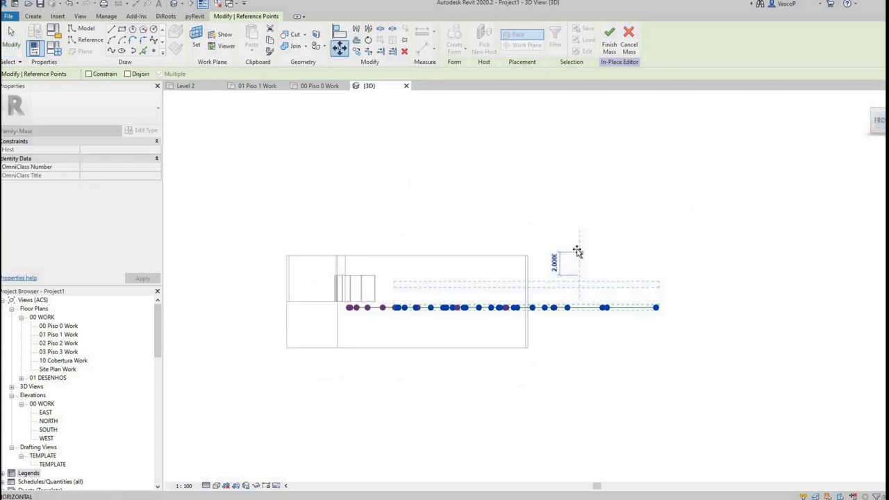
left_click(579, 258)
Raise the third and fourth reference points of all twelve splines by 0.2 m.
middle_click_drag(604, 266, 602, 288, "shift")
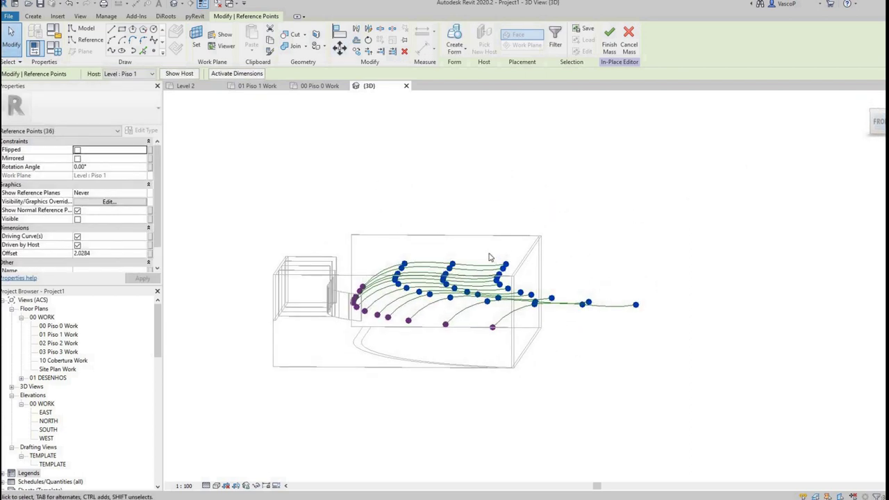
left_click_drag(471, 293, 479, 299)
left_click(498, 298, "ctrl")
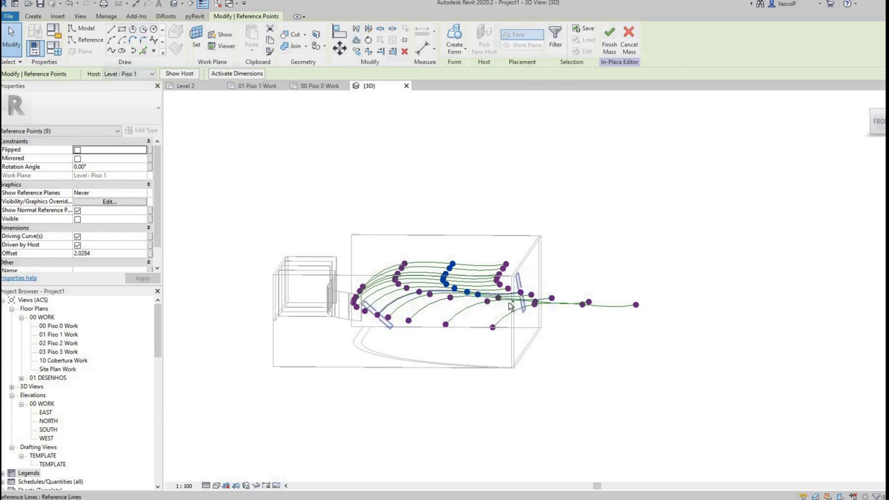
left_click_drag(526, 276, 652, 325, "ctrl")
left_click_drag(492, 238, 546, 313, "ctrl")
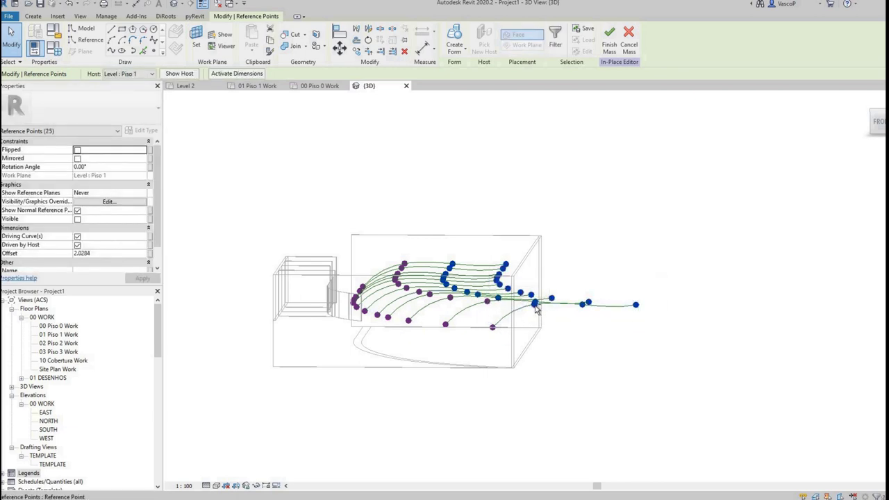
left_click(535, 304, "shift")
left_click(877, 130)
scroll(536, 289, "up", 5)
middle_click_drag(543, 286, 545, 301)
key("m")
key("v")
left_click(544, 303)
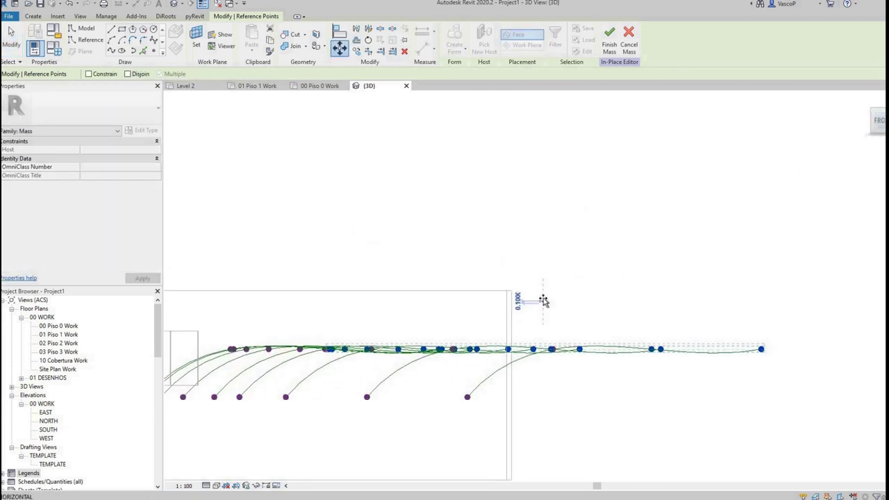
left_click(545, 298)
Lower only the outermost reference point of each spline by 0.2 m from the front view.
middle_click_drag(604, 292, 489, 317, "shift")
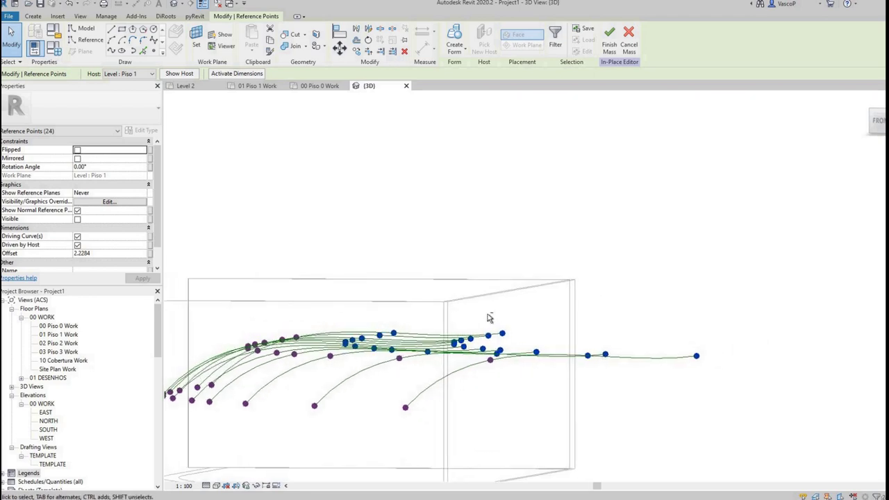
scroll(439, 348, "up", 3)
middle_click_drag(439, 347, 501, 333, "shift")
scroll(672, 344, "down", 8)
middle_click_drag(653, 343, 448, 269)
scroll(446, 270, "up", 9)
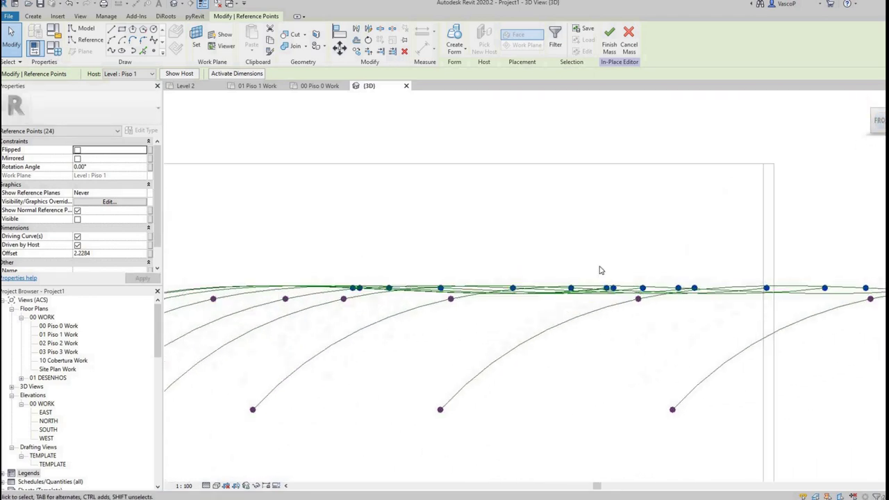
middle_click_drag(548, 293, 611, 349, "shift")
left_click_drag(410, 347, 291, 255, "shift")
middle_click_drag(291, 255, 724, 308, "shift")
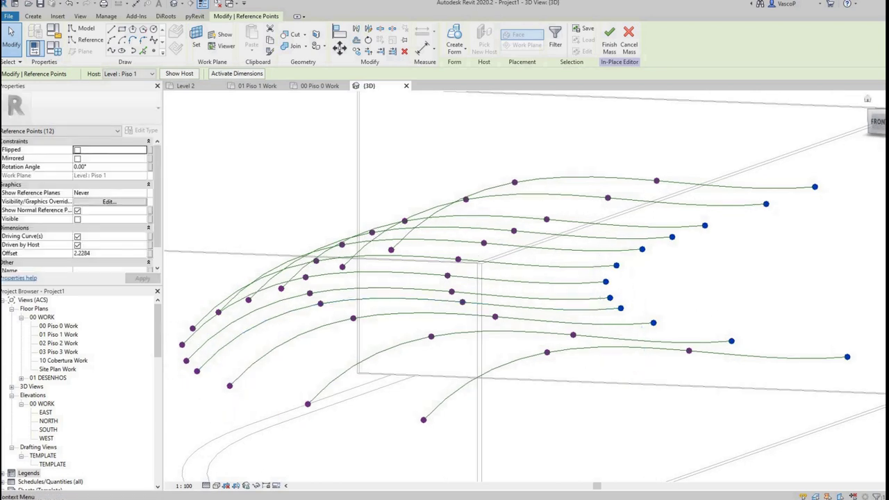
left_click(876, 122)
scroll(504, 292, "up", 6)
key("m")
key("v")
left_click(547, 242)
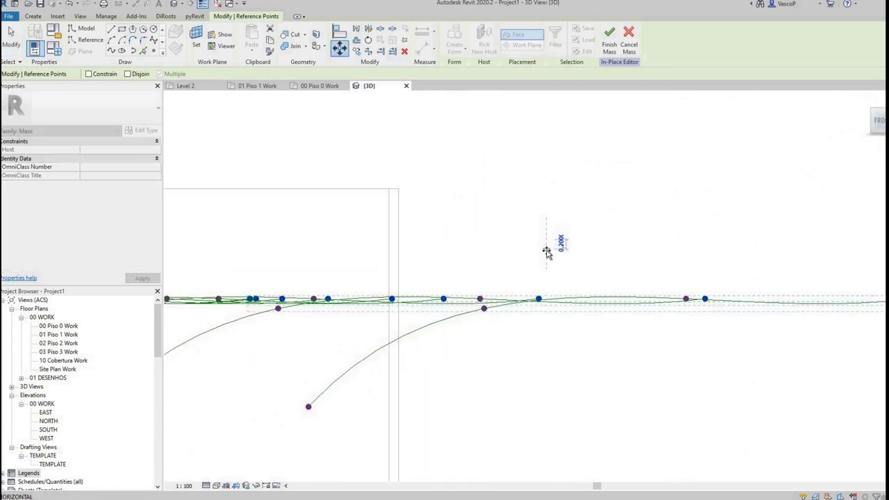
left_click(547, 252)
Try to reposition a single inner reference point on the rearmost spline.
middle_click_drag(567, 256, 404, 247, "shift")
left_click(400, 243)
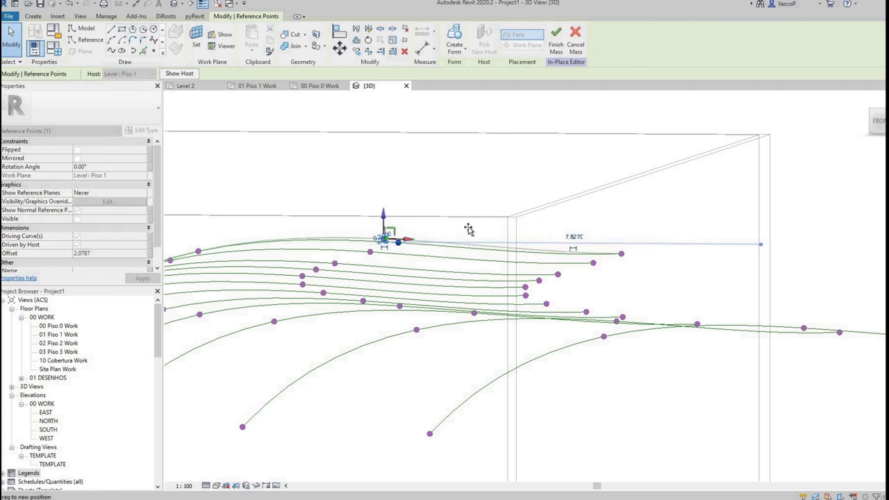
left_click(631, 224)
middle_click_drag(662, 219, 684, 228, "shift")
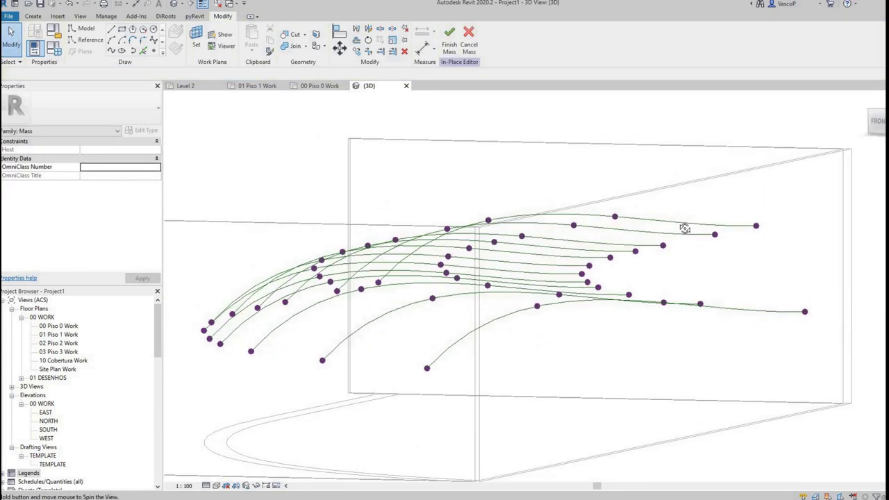
Draw splines through both rows of curve endpoints and create a surface form from the curves, shown shaded with the walls hidden.
key("ctrl+y")
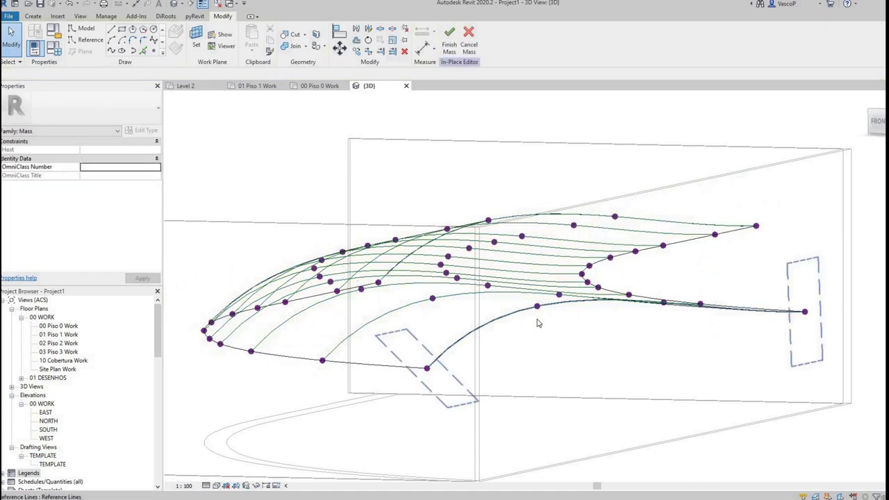
key("s")
key("d")
key("v")
key("g")
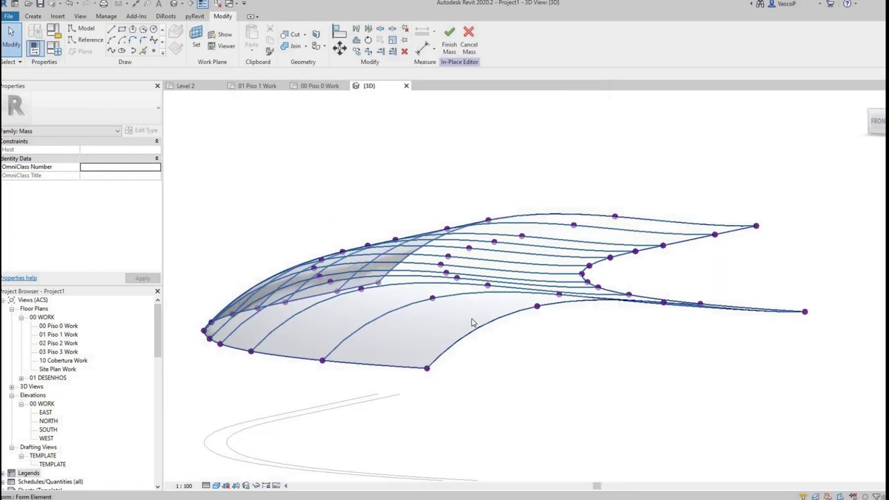
middle_click_drag(472, 323, 563, 249, "shift")
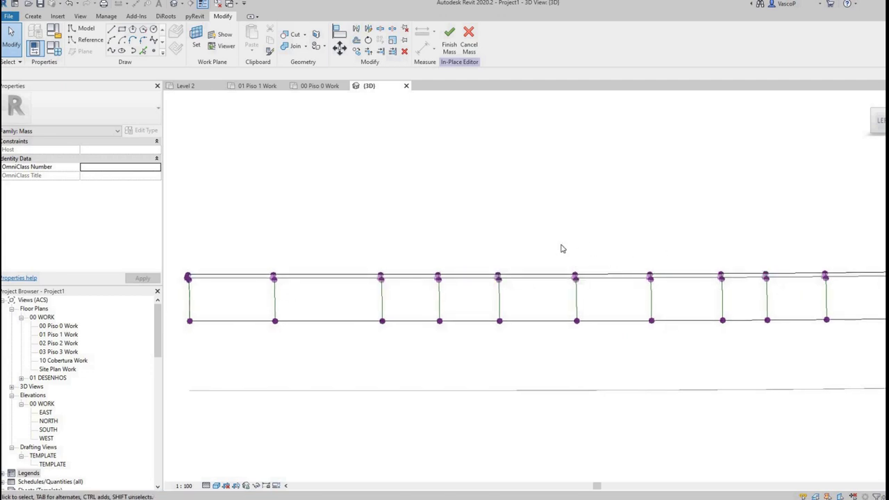
scroll(559, 246, "down", 1)
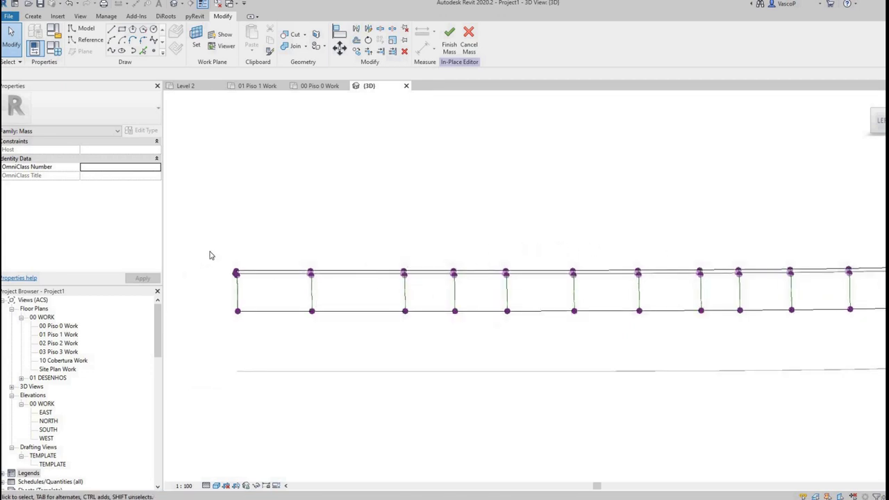
left_click_drag(203, 256, 681, 298)
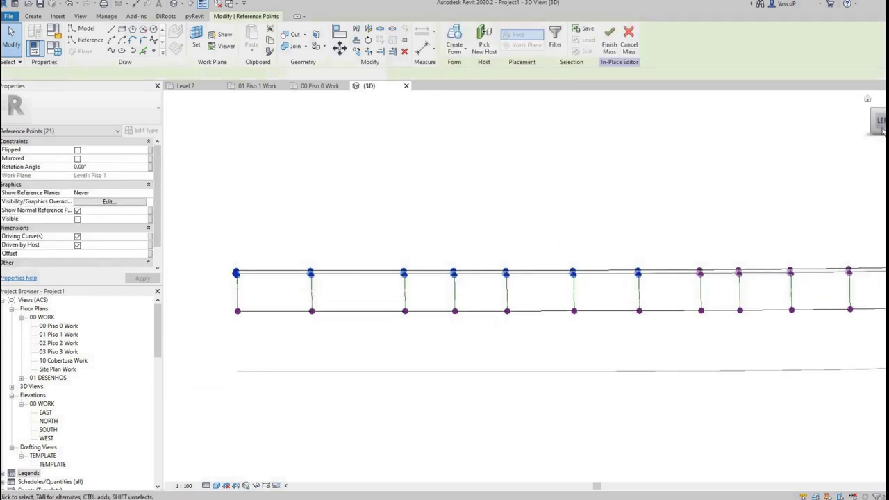
middle_click_drag(680, 299, 281, 270, "shift")
left_click_drag(200, 256, 246, 295)
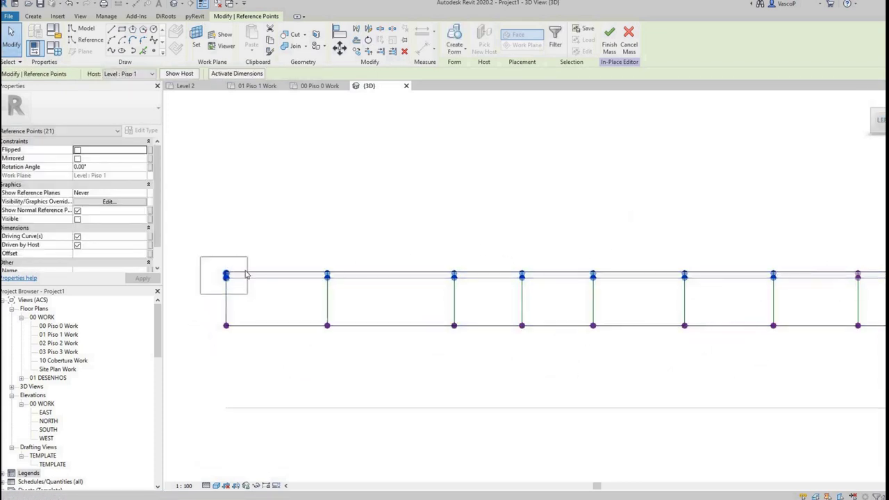
key("m")
key("v")
left_click(243, 207)
key("Escape")
Lower the whole end rib, including its reference points, in the 3D side view.
left_click_drag(208, 222, 272, 361)
key("m")
key("v")
left_click(271, 161)
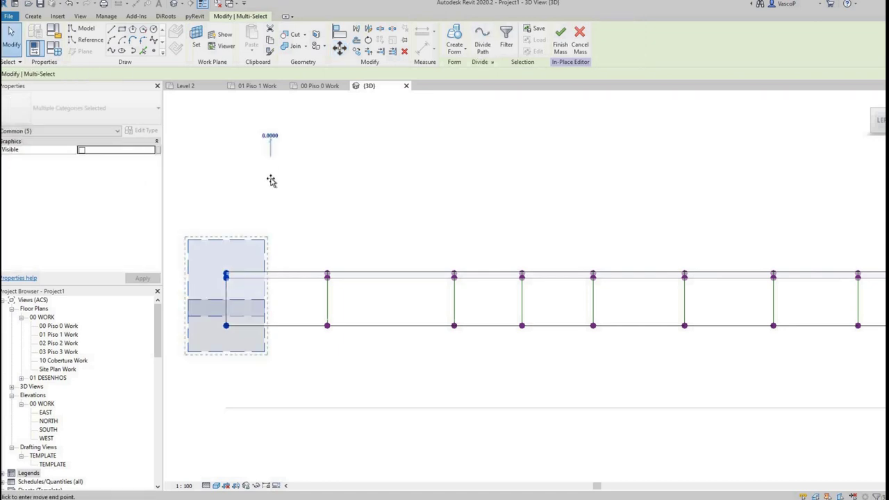
left_click(270, 179)
Lower the second rib and its reference points by about half as much as the end rib.
left_click_drag(305, 235, 351, 349)
key("m")
key("v")
left_click(352, 180)
left_click(353, 190)
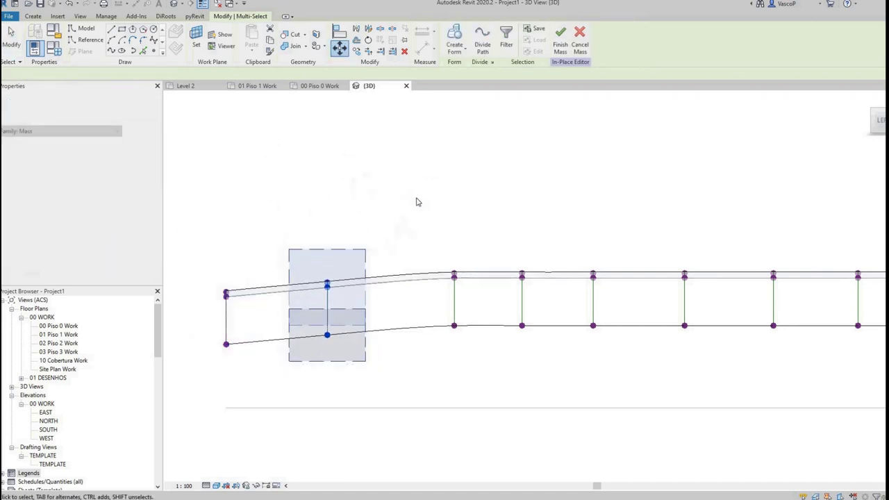
scroll(550, 282, "up", 1)
middle_click_drag(385, 229, 436, 210)
key("Escape")
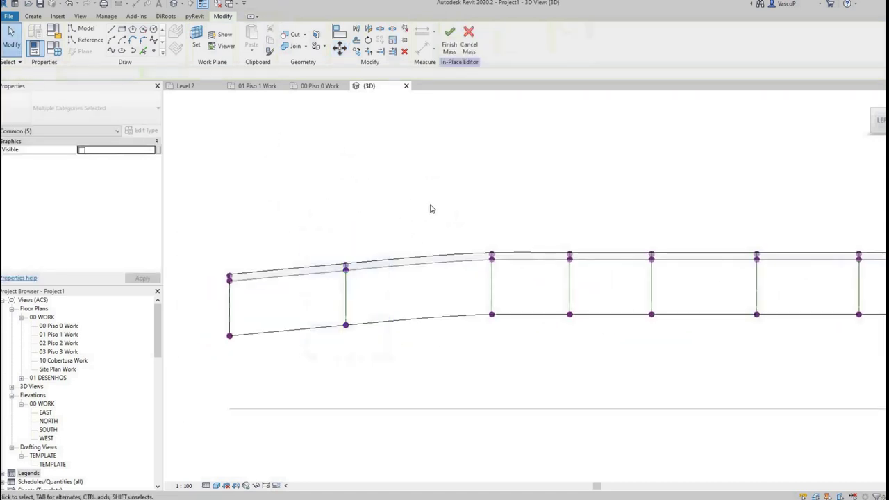
left_click_drag(470, 214, 517, 330)
key("Escape")
left_click(495, 235)
scroll(416, 239, "up", 2)
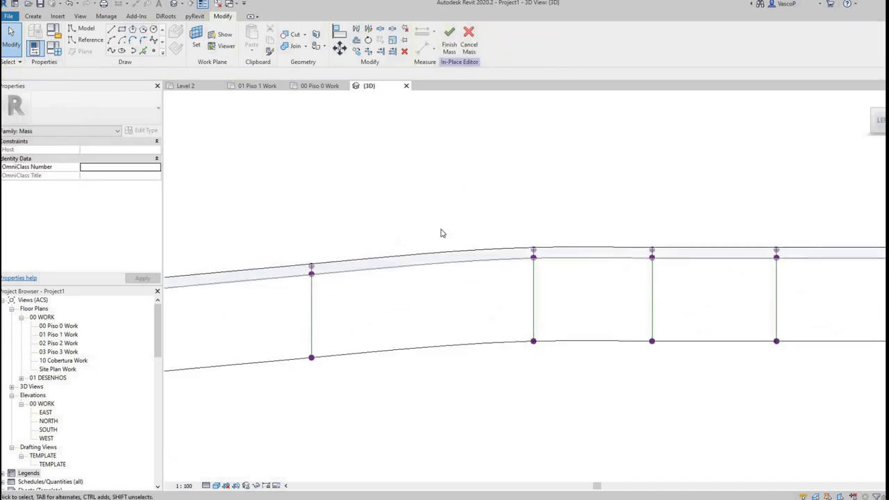
middle_click_drag(433, 230, 445, 229)
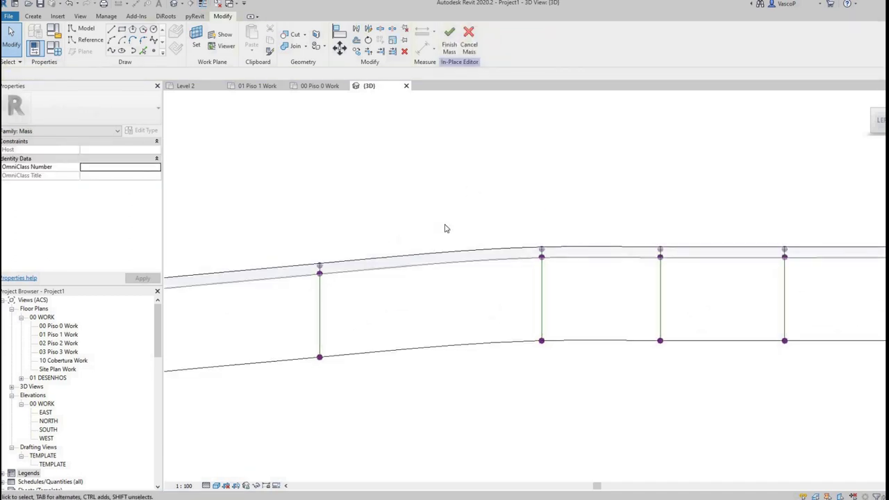
scroll(640, 237, "up", 3)
middle_click_drag(519, 238, 373, 245)
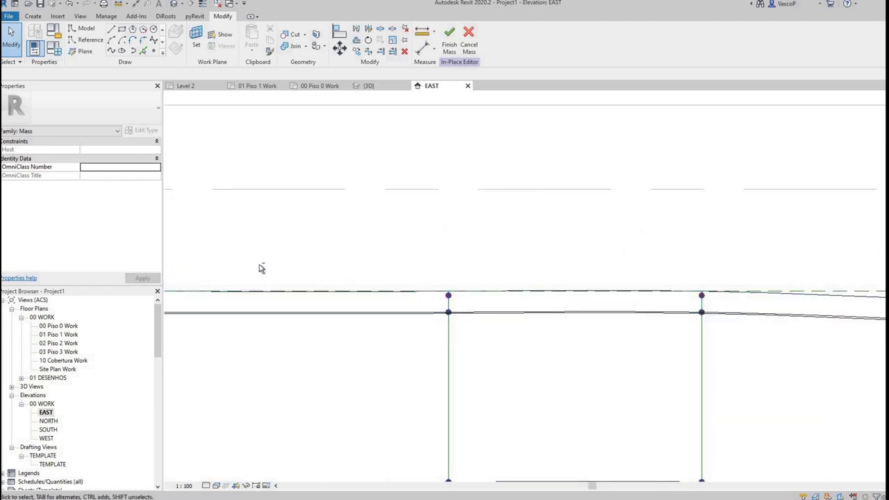
Snip the splines in the East elevation, mark the capture with the red pen and undo the last stroke.
key("super+shift+s")
left_click_drag(169, 232, 868, 407)
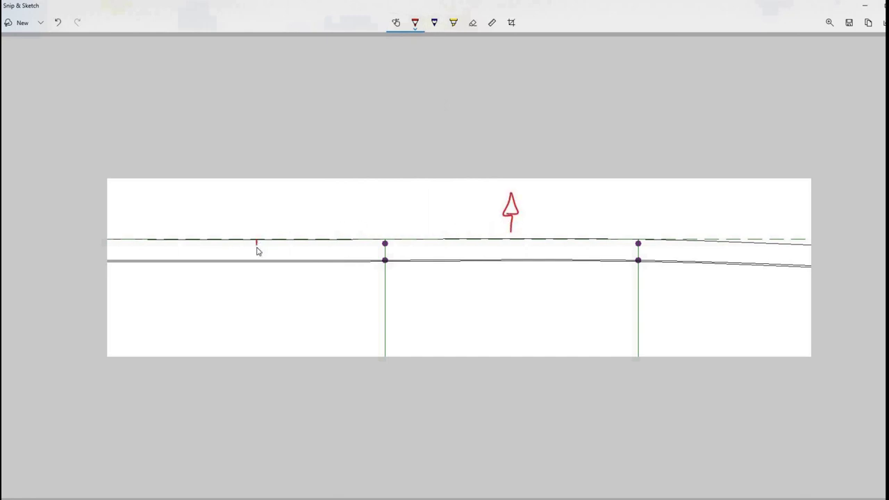
left_click_drag(345, 241, 361, 239)
key("ctrl+z")
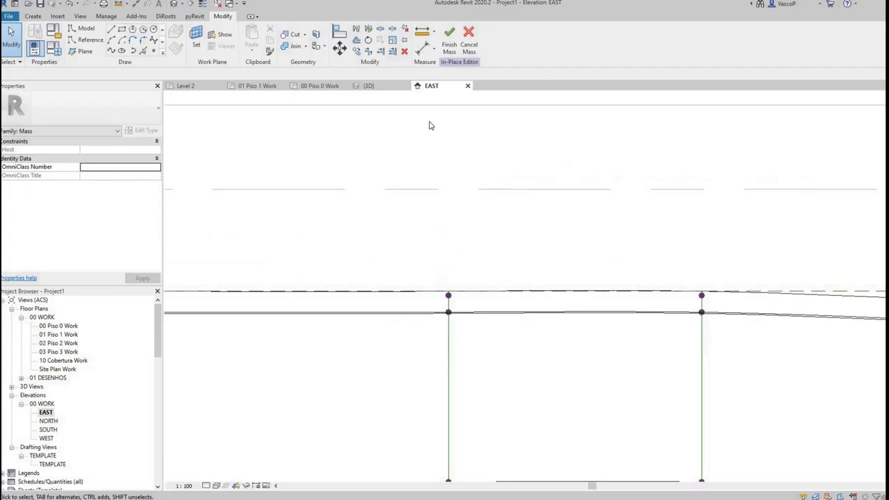
Return to the 3D view and lower the third and fourth ribs together by a small amount.
left_click(368, 86)
scroll(468, 243, "down", 2)
middle_click_drag(468, 244, 461, 243)
left_click_drag(458, 225, 567, 317)
key("m")
key("v")
left_click(583, 143)
left_click(584, 148)
scroll(611, 240, "up", 2)
Adjust the fifth rib's height, lowering it slightly to smooth the slope between the fourth and sixth ribs.
left_click_drag(602, 231, 644, 333)
key("m")
key("v")
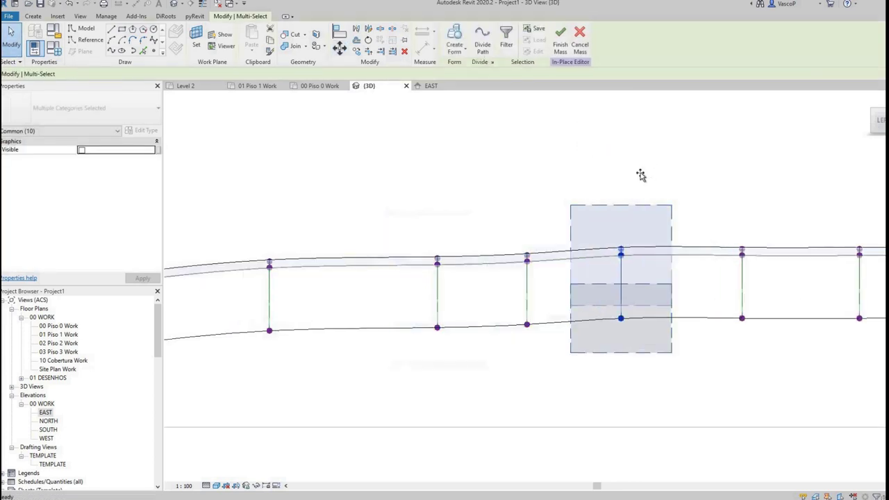
left_click(641, 175)
left_click(641, 186)
key("m")
key("v")
left_click(615, 204)
left_click(616, 190)
left_click_drag(594, 223, 654, 336)
key("m")
key("v")
left_click(622, 193)
left_click(622, 196)
key("m")
key("v")
left_click(639, 184)
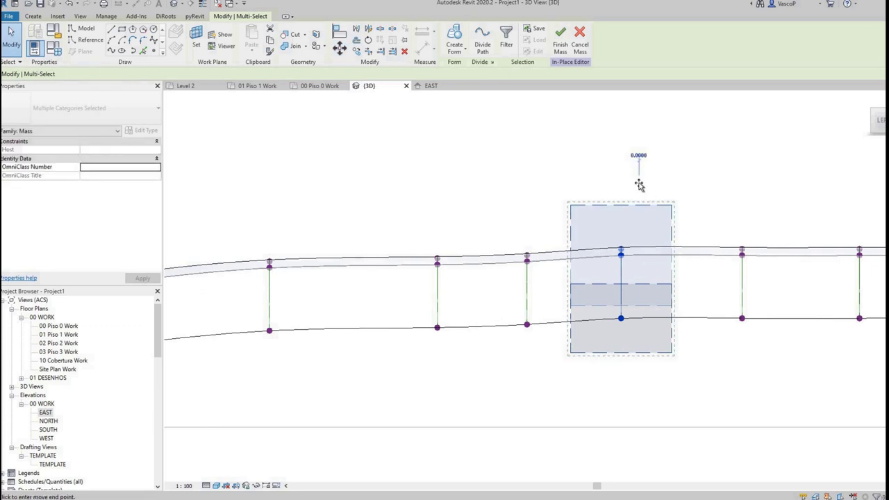
Lower the second rib further in two small moves to even out the slope toward the end rib.
left_click(251, 237)
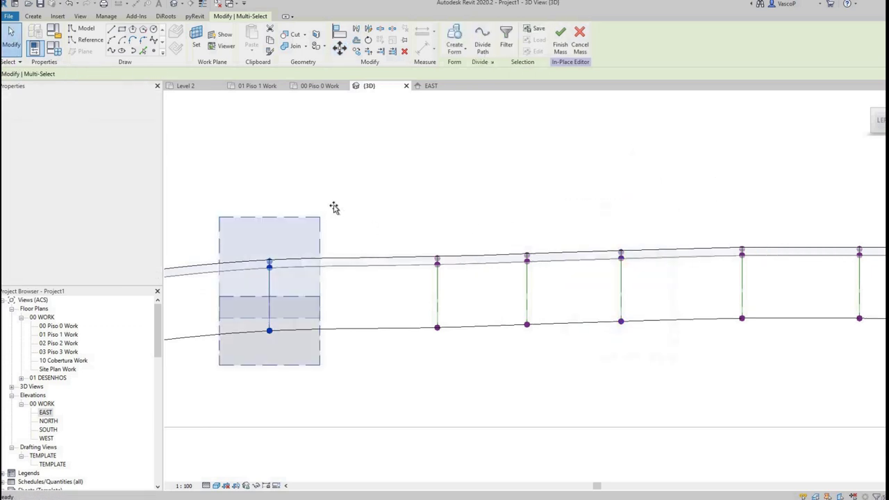
left_click(334, 206)
left_click(335, 210)
key("m")
key("v")
left_click(341, 196)
left_click(342, 201)
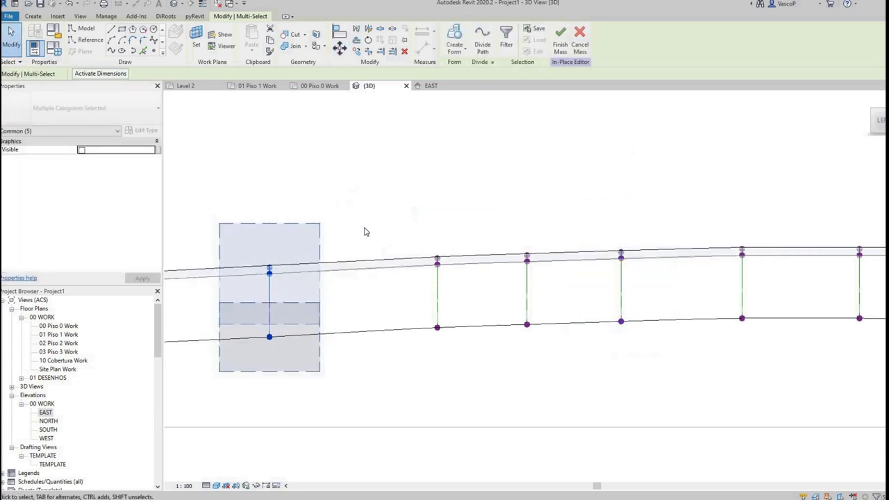
Hide the reference lines and reference points in the 3D view, leaving the ceiling surface to inspect from another angle.
middle_click_drag(366, 231, 645, 303, "shift")
key("Escape")
scroll(493, 267, "up", 1)
left_click(492, 267)
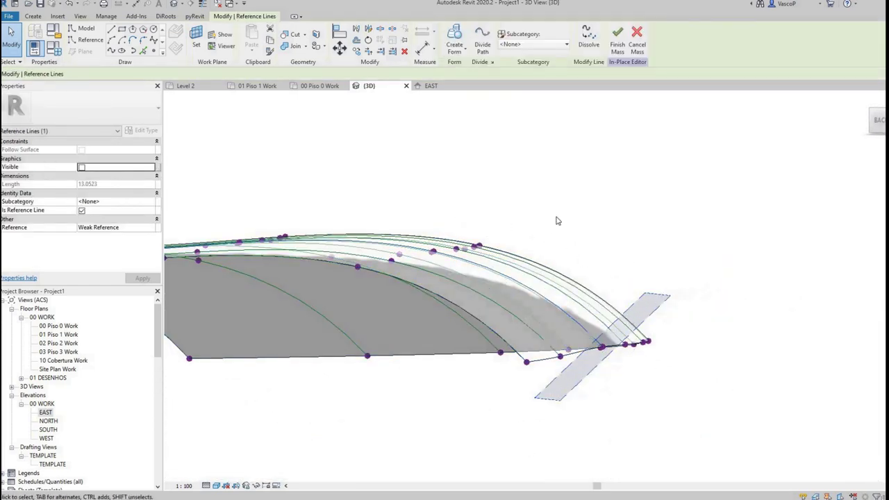
key("v")
key("g")
left_click(319, 65)
left_click(302, 79)
left_click(473, 477)
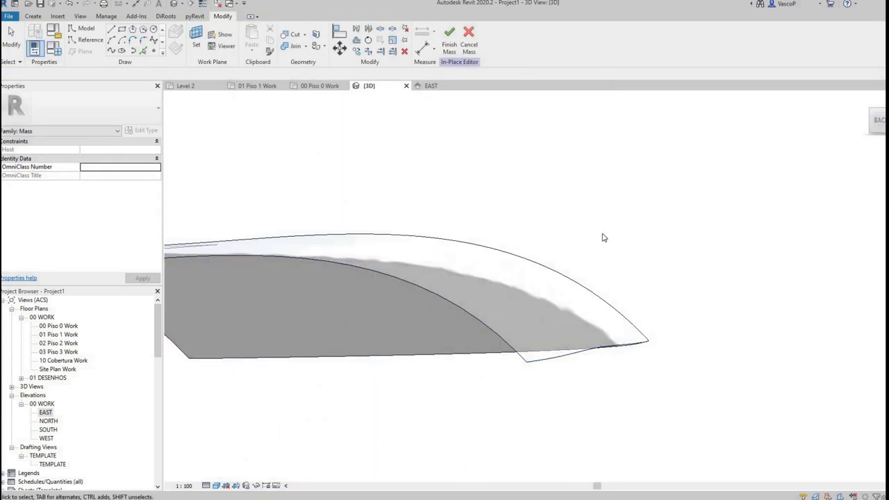
middle_click_drag(604, 238, 629, 281, "shift")
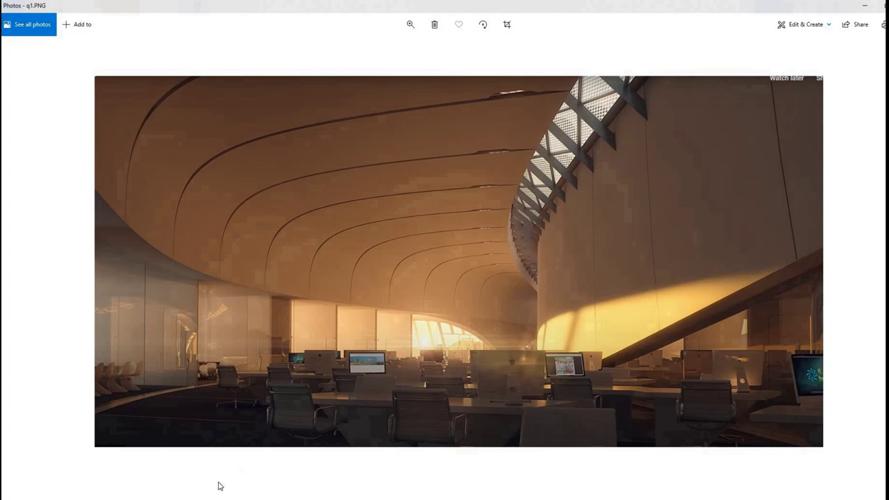
Snip the reference interior q1.PNG, open it for markup and trace the ceiling's skylight edge and lower wall edge in red.
key("super+shift+s")
left_click_drag(93, 76, 775, 436)
left_click_drag(822, 445, 822, 445)
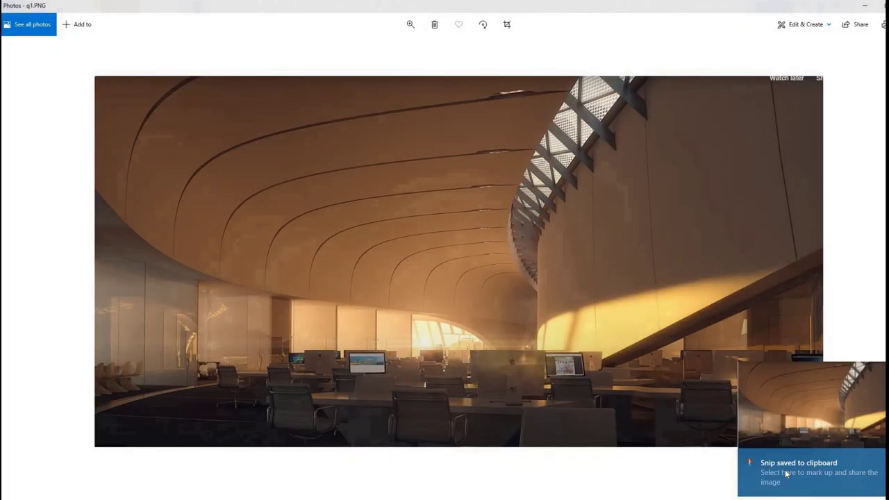
left_click(785, 473)
mouse_move(578, 88)
left_mouse_down()
mouse_move(520, 258)
mouse_move(553, 314)
left_mouse_up()
mouse_move(102, 198)
left_mouse_down()
mouse_move(242, 296)
mouse_move(552, 338)
left_mouse_up()
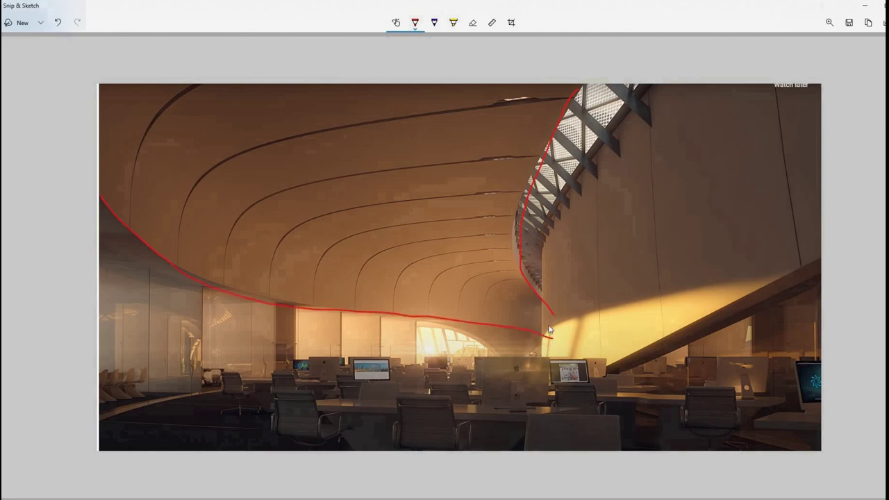
Sketch red rib arcs across the ceiling between the two traced edges.
left_click_drag(536, 305, 497, 325)
left_click_drag(516, 276, 468, 314)
left_click_drag(417, 293, 493, 261)
left_click_drag(378, 281, 498, 228)
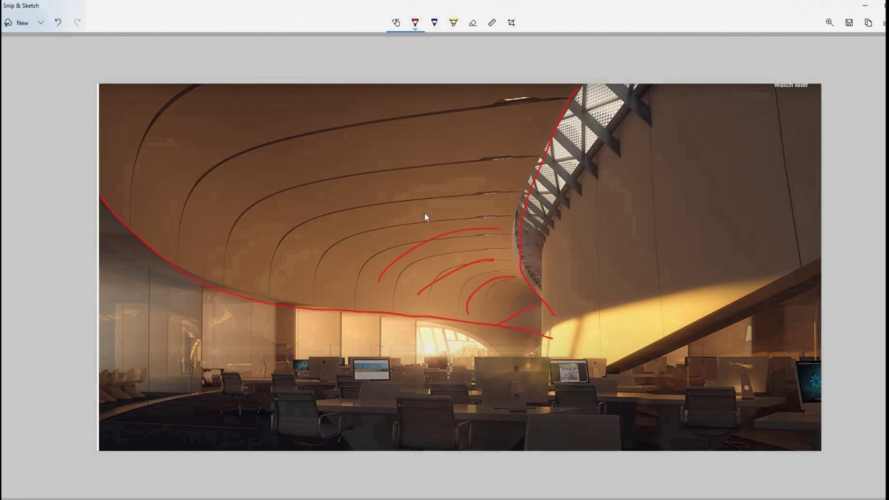
left_click_drag(316, 269, 484, 206)
left_click_drag(297, 250, 476, 165)
mouse_move(212, 196)
left_mouse_down()
mouse_move(451, 136)
mouse_move(137, 161)
left_mouse_up()
Undo the rib arc strokes, keeping only the two traced ceiling edges.
key("ctrl+z")
key("ctrl+z")
key("ctrl+z")
key("ctrl+z")
key("ctrl+z")
key("ctrl+z")
key("ctrl+z")
key("ctrl+z")
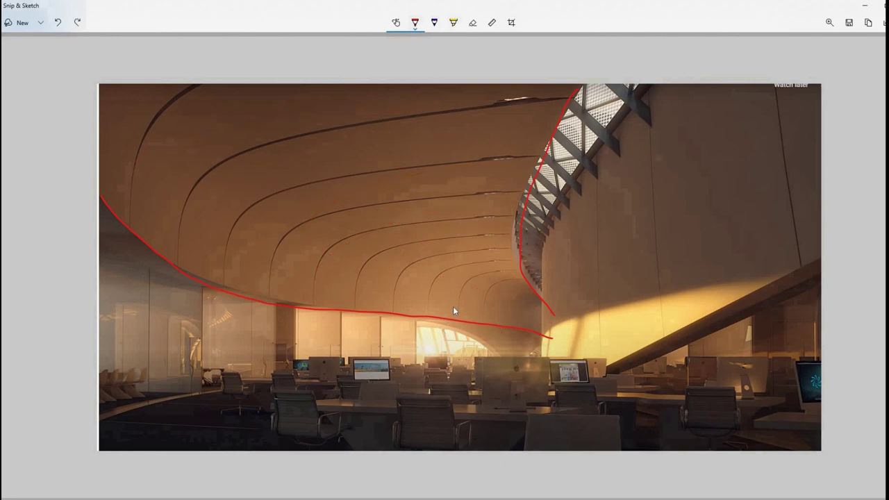
Sketch a red wavy section curve across the ceiling in the white interior capture and undo the extra strokes.
mouse_move(419, 221)
left_mouse_down()
mouse_move(422, 303)
mouse_move(544, 362)
mouse_move(629, 337)
mouse_move(689, 401)
left_mouse_up()
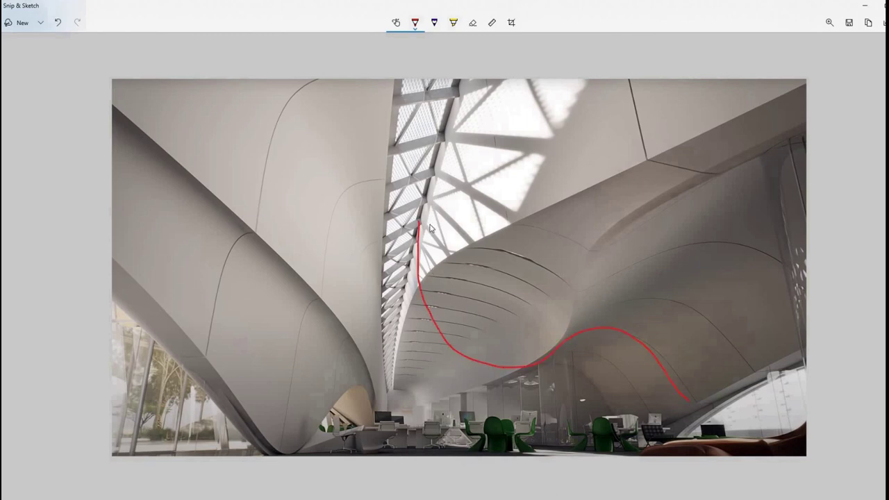
mouse_move(419, 229)
left_mouse_down()
mouse_move(395, 340)
mouse_move(445, 143)
mouse_move(457, 153)
left_mouse_up()
key("ctrl+z")
key("ctrl+z")
key("ctrl+z")
key("ctrl+z")
Trace the skylight's long edge and the outer vault's lower edge in red.
left_click_drag(387, 375, 409, 244)
left_click_drag(396, 314, 474, 74)
left_click_drag(633, 423, 809, 327)
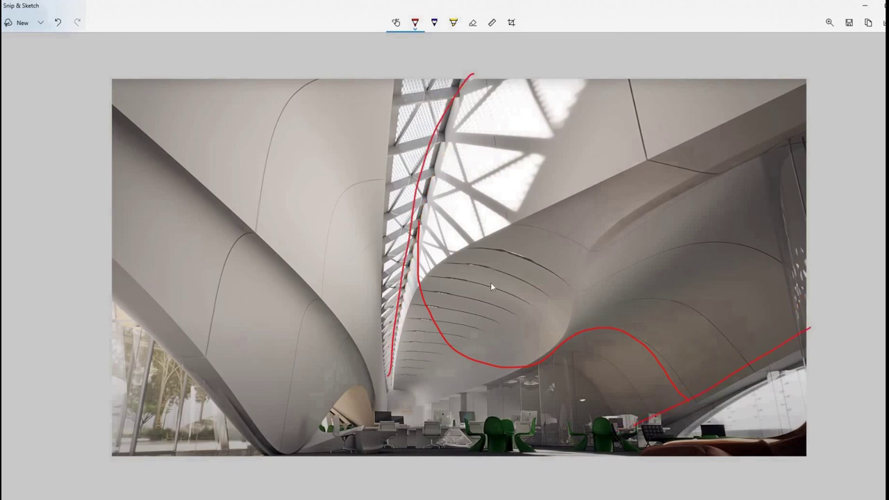
Change the pen to blue and sketch floor lines with successively larger arches along the interior.
left_click(414, 22)
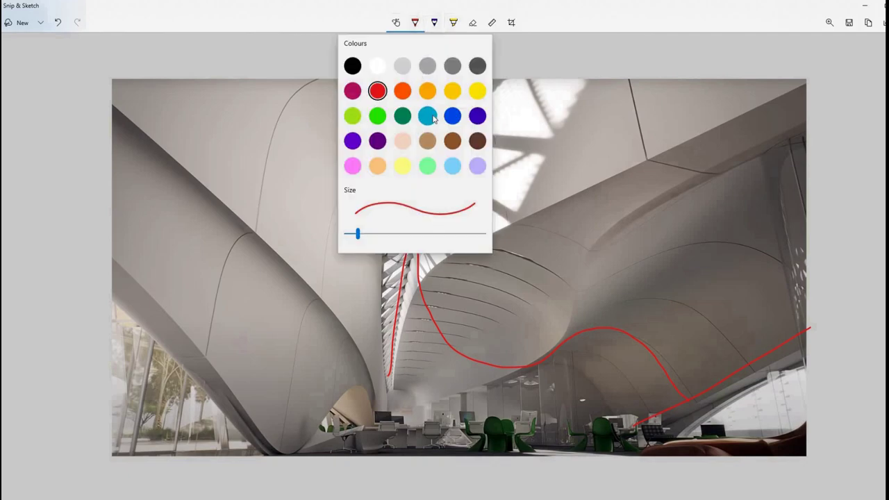
left_click(428, 116)
mouse_move(404, 393)
left_mouse_down()
mouse_move(390, 393)
mouse_move(376, 411)
mouse_move(414, 416)
mouse_move(393, 393)
mouse_move(465, 431)
mouse_move(618, 444)
left_mouse_up()
left_click_drag(371, 421, 540, 483)
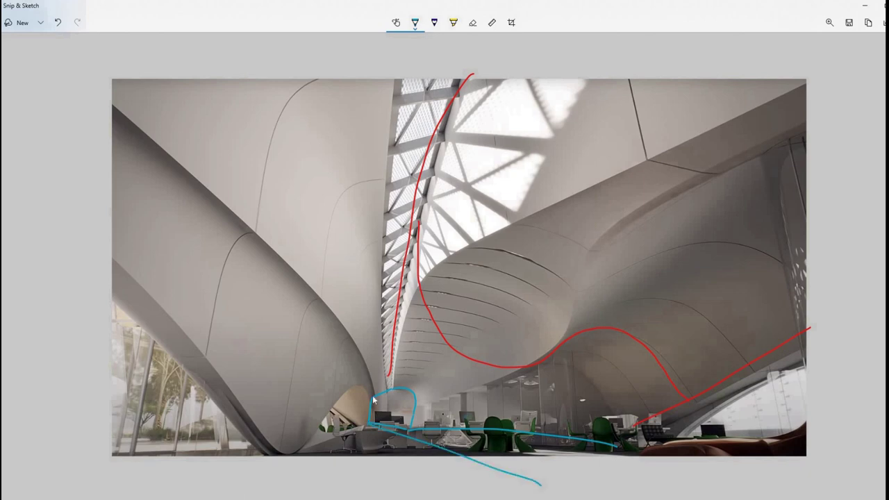
mouse_move(375, 394)
left_mouse_down()
mouse_move(558, 104)
mouse_move(431, 201)
mouse_move(514, 95)
mouse_move(481, 420)
left_mouse_up()
key("ctrl+z")
mouse_move(391, 333)
left_mouse_down()
mouse_move(486, 300)
mouse_move(538, 410)
left_mouse_up()
mouse_move(390, 300)
left_mouse_down()
mouse_move(425, 279)
mouse_move(552, 353)
mouse_move(553, 434)
left_mouse_up()
left_click_drag(427, 284, 496, 295)
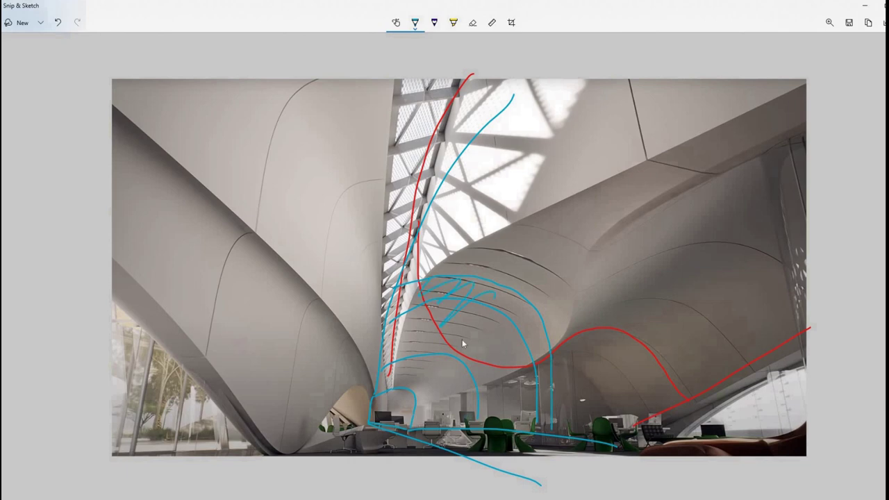
Change the pen to thick orange, sketch the ceiling's section profile, undo the last stroke and redraw it to the vault's lower edge.
left_click(415, 22)
left_click(384, 90)
left_click(414, 22)
left_click(405, 90)
left_click_drag(421, 211, 416, 279)
left_click(414, 23)
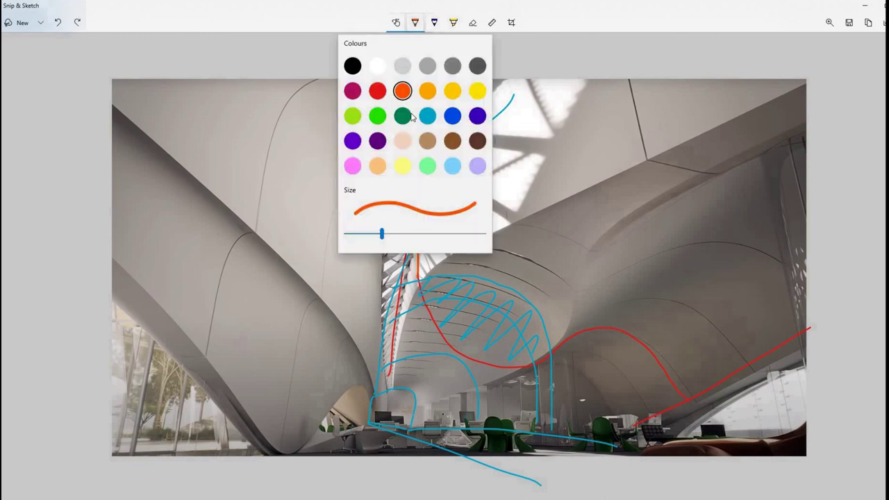
mouse_move(383, 234)
left_mouse_down()
mouse_move(410, 234)
mouse_move(417, 261)
mouse_move(471, 270)
mouse_move(545, 359)
left_mouse_up()
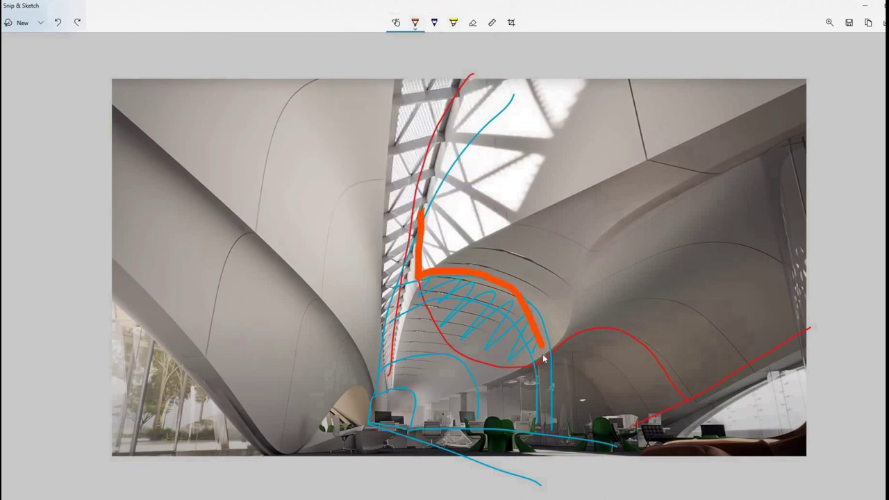
key("ctrl+z")
mouse_move(422, 208)
left_mouse_down()
mouse_move(532, 287)
mouse_move(548, 352)
mouse_move(649, 341)
mouse_move(683, 401)
left_mouse_up()
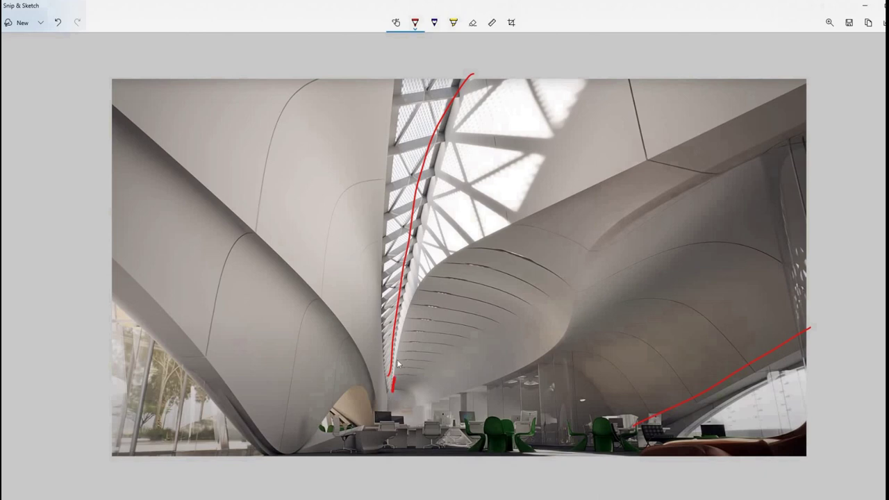
Trace both skylight edges in thicker red and draw short cross ribs between them along the roof.
mouse_move(392, 392)
left_mouse_down()
mouse_move(445, 246)
mouse_move(781, 103)
left_mouse_up()
mouse_move(469, 82)
left_mouse_down()
mouse_move(417, 208)
mouse_move(381, 381)
left_mouse_up()
left_click_drag(399, 330, 389, 361)
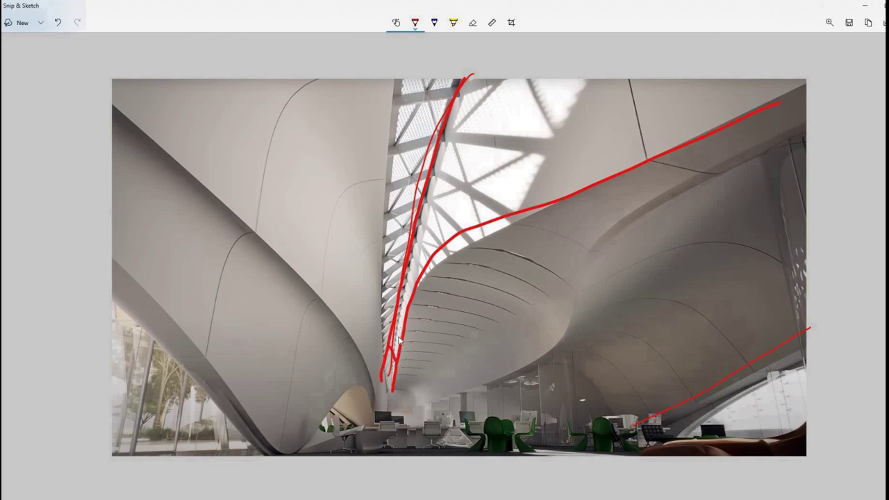
left_click_drag(406, 296, 396, 343)
left_click_drag(422, 236, 409, 281)
left_click_drag(441, 172, 458, 229)
left_click_drag(452, 132, 479, 203)
left_click_drag(476, 97, 505, 172)
left_click_drag(511, 107, 552, 182)
left_click_drag(561, 92, 608, 165)
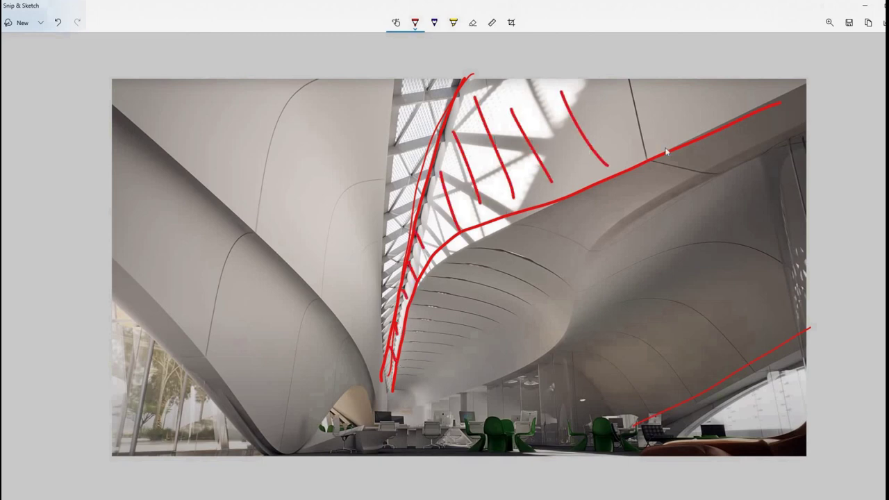
left_click_drag(663, 146, 636, 91)
left_click_drag(731, 84, 734, 106)
Trace the S-shaped fold line of the ceiling and the outer vault's lower edge in red, undoing the first short stroke.
left_click_drag(416, 406, 518, 370)
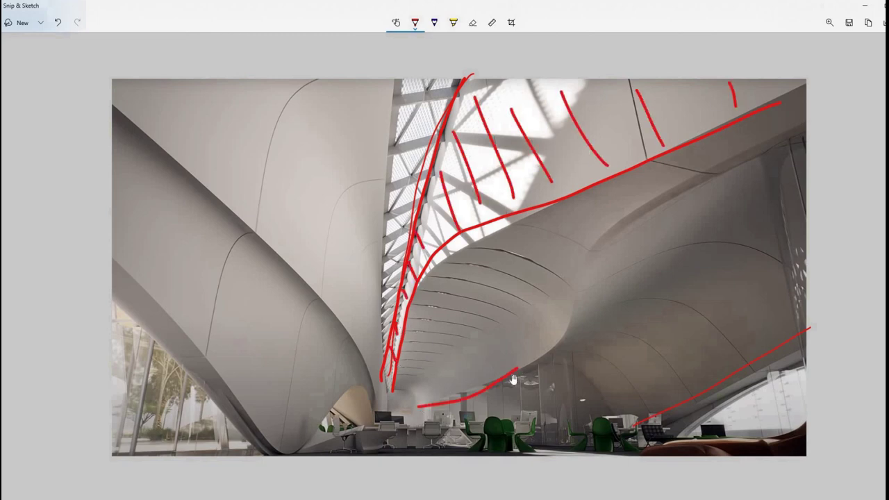
key("ctrl+z")
mouse_move(413, 405)
left_mouse_down()
mouse_move(439, 394)
mouse_move(618, 208)
mouse_move(785, 131)
left_mouse_up()
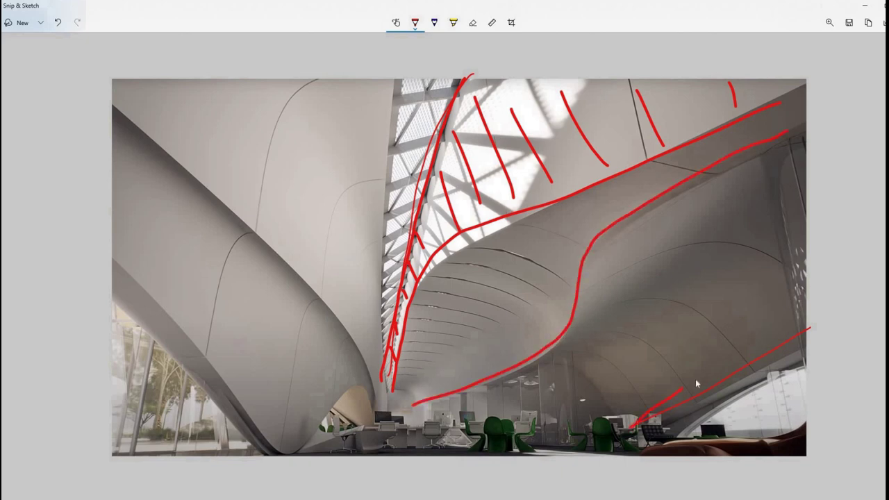
left_click_drag(639, 419, 828, 329)
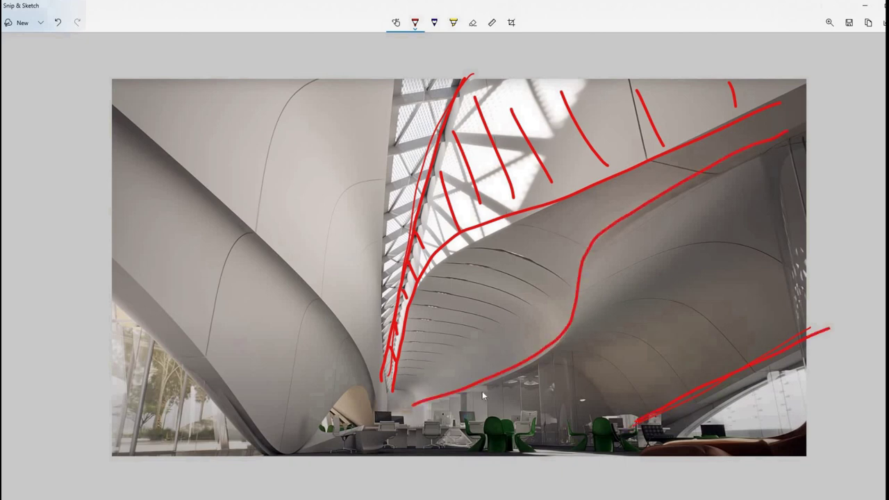
Draw red arched ribs spanning from the ceiling's fold line to the outer vault's lower edge.
mouse_move(482, 391)
left_mouse_down()
mouse_move(561, 371)
mouse_move(643, 417)
left_mouse_up()
left_click_drag(559, 341, 705, 380)
left_click_drag(577, 295, 631, 263)
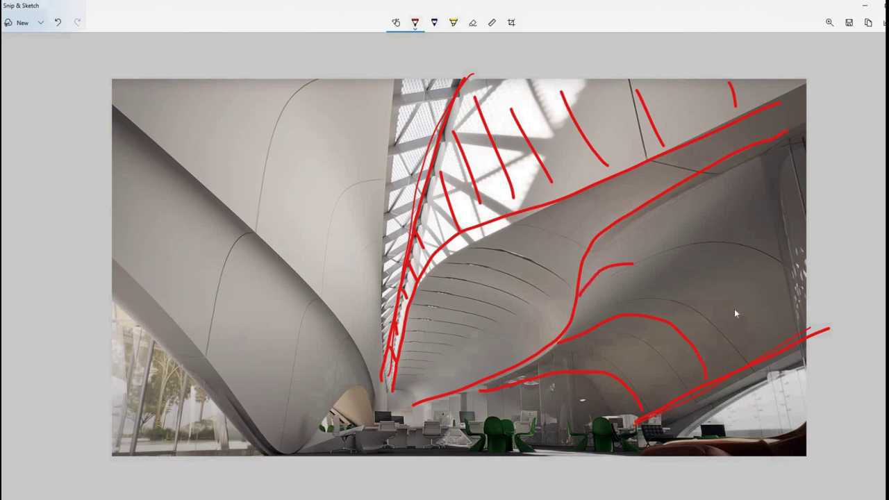
left_click_drag(627, 232, 807, 302)
mouse_move(734, 180)
left_mouse_down()
mouse_move(818, 215)
mouse_move(837, 263)
left_mouse_up()
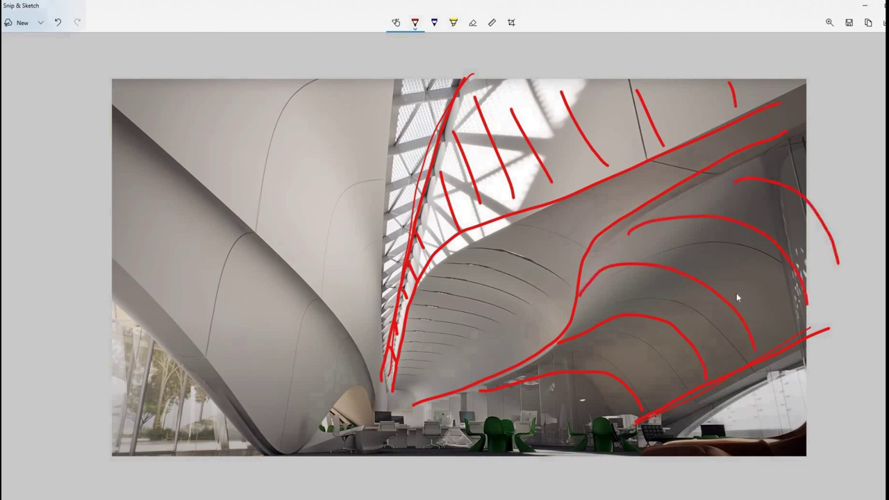
Draw red curved ribs across the inner ceiling between the skylight edge and the fold line.
left_click_drag(399, 369, 472, 389)
left_click_drag(420, 318, 499, 357)
left_click_drag(467, 281, 540, 347)
left_click_drag(477, 238, 563, 304)
left_click_drag(543, 213, 575, 239)
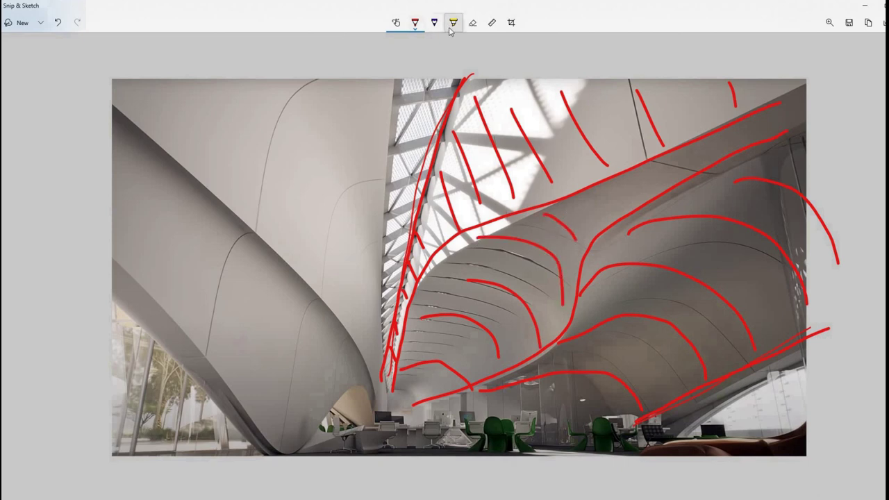
Erase the red ribs and stray strokes from the reference image, keeping the skylight edges, fold line and vault edge.
left_click(472, 22)
mouse_move(430, 375)
left_mouse_down()
mouse_move(690, 257)
mouse_move(565, 240)
mouse_move(649, 122)
mouse_move(486, 153)
mouse_move(417, 264)
mouse_move(396, 354)
left_mouse_up()
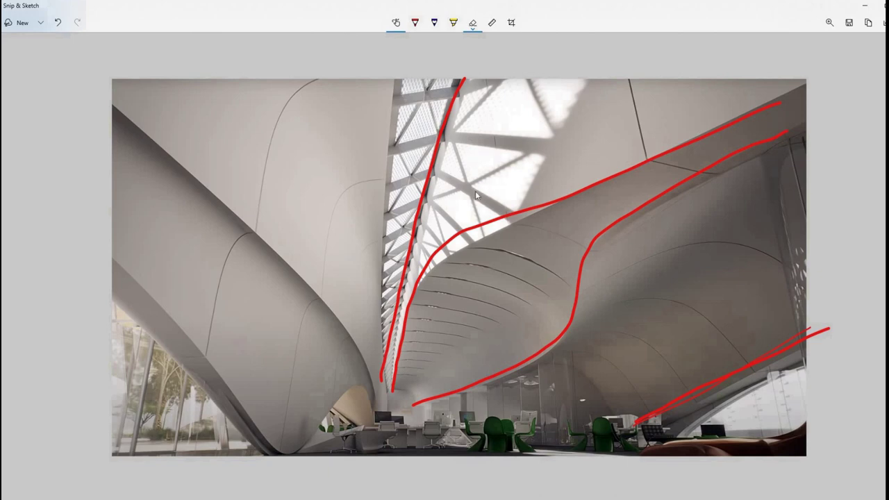
Mark a row of blue dots along the ceiling's S-shaped fold line, from its lower end to its upper end.
left_click(415, 23)
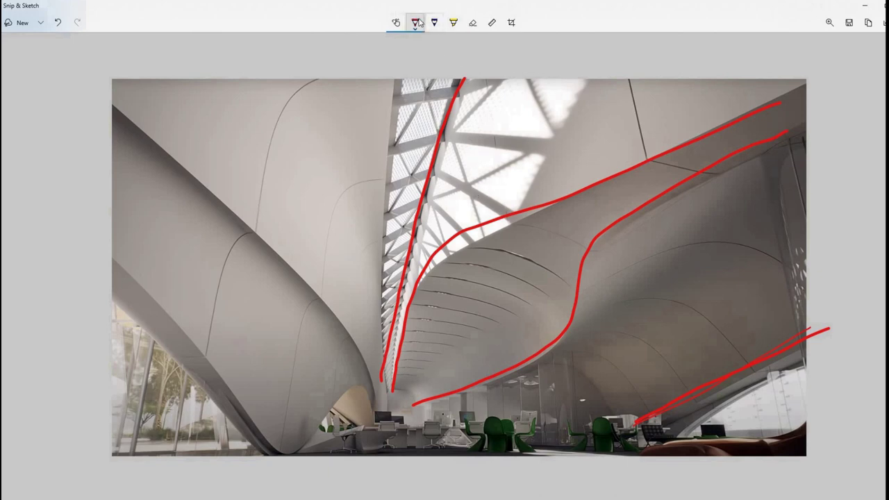
left_click(415, 23)
left_click(433, 393)
left_click(459, 387)
left_click(490, 374)
left_click(529, 355)
left_click(558, 336)
left_click(572, 303)
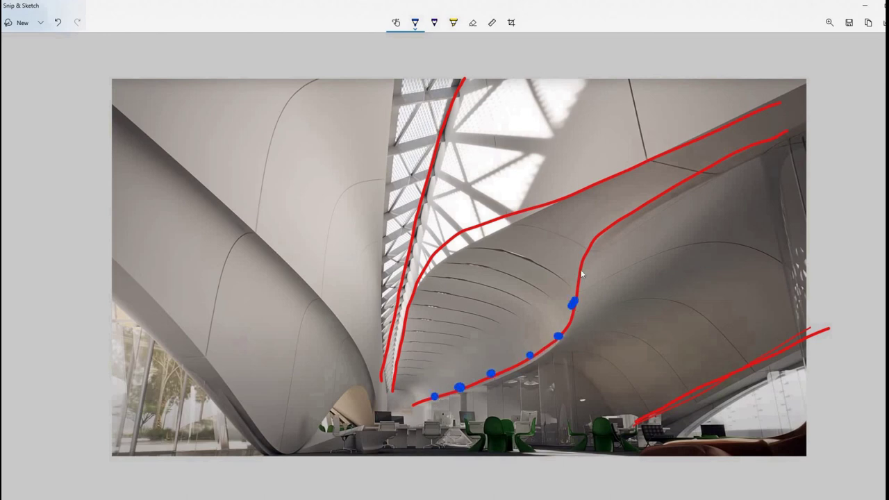
left_click(582, 266)
left_click(609, 227)
left_click(644, 203)
left_click(678, 179)
left_click(720, 162)
left_click(747, 148)
left_click(777, 135)
Switch to Revit and draw an S-shaped spline in the Piso 0 plan from the upper wall to the lower end of the straight side wall.
left_click(865, 7)
left_click(864, 6)
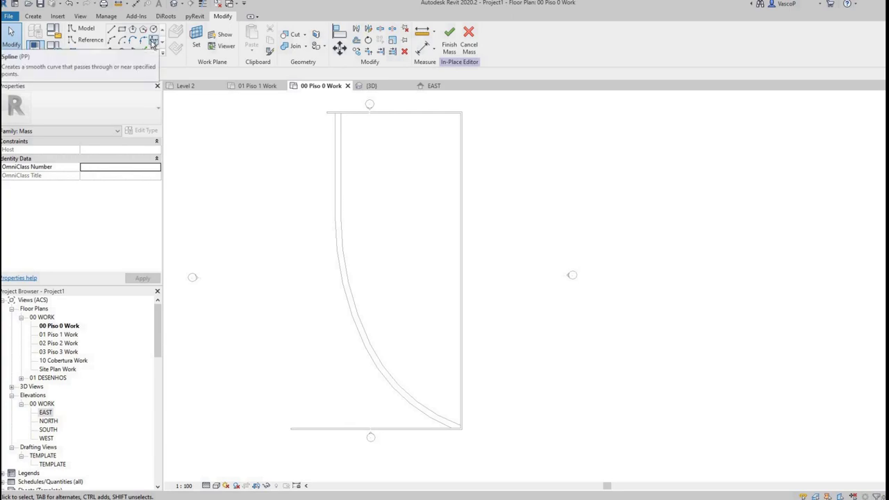
left_click(154, 39)
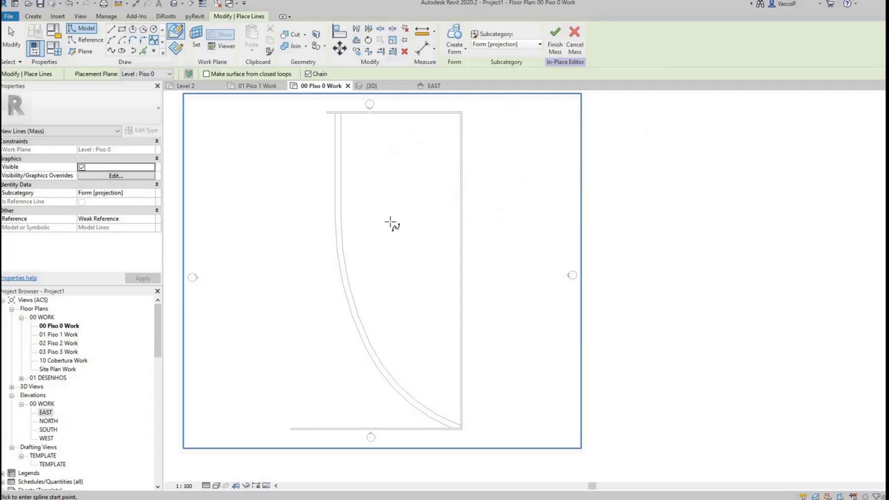
left_click(381, 114)
left_click(377, 188)
scroll(391, 232, "up", 2)
left_click(421, 280)
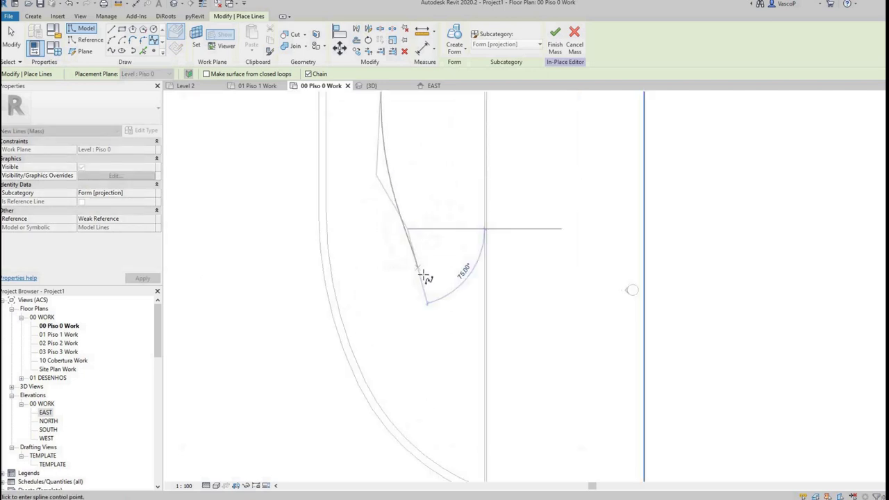
left_click(404, 374)
left_click(468, 452)
left_click(485, 467)
key("Escape")
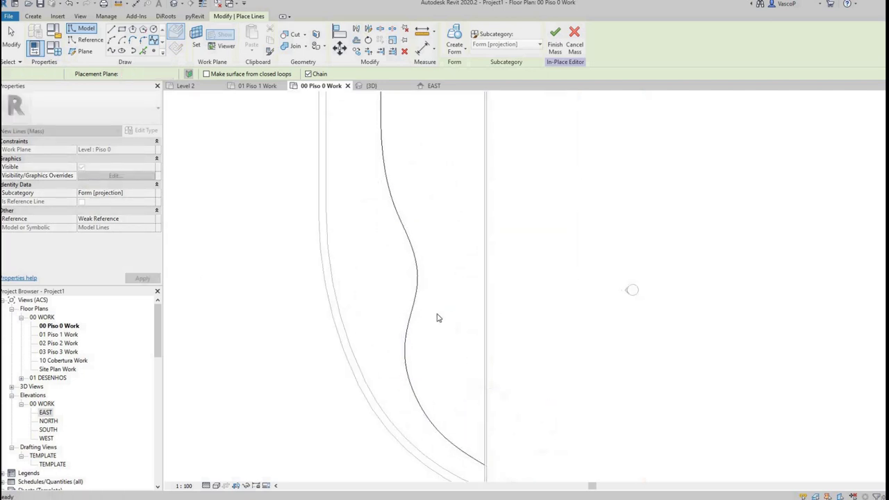
Move the spline's bulging middle control point and the one below it upward to reshape the S-bend.
middle_click_drag(407, 236, 412, 272)
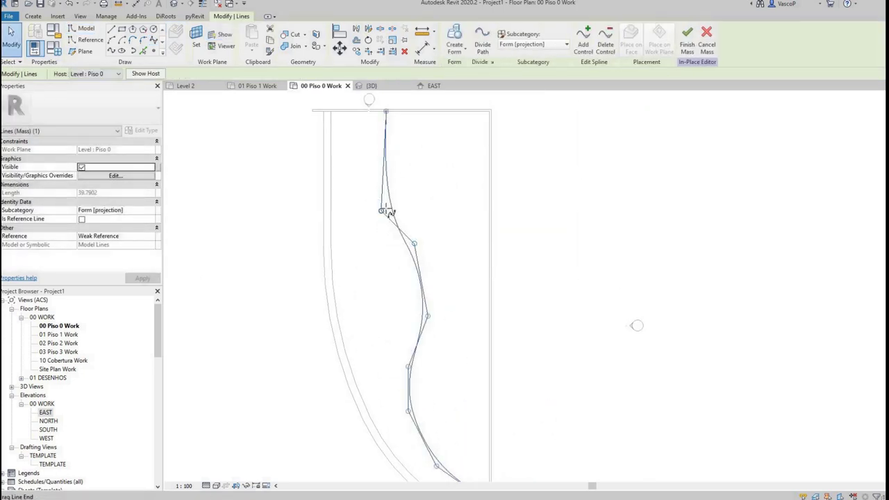
key("Escape")
scroll(385, 176, "down", 1)
left_click(421, 284)
scroll(418, 298, "up", 2)
left_click_drag(421, 294, 419, 276)
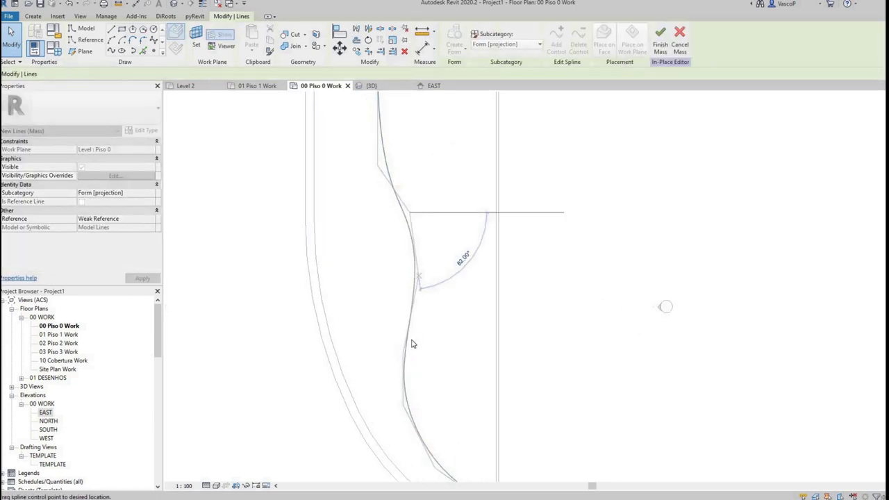
left_click_drag(402, 354, 398, 320)
left_click(463, 204)
scroll(417, 202, "down", 1)
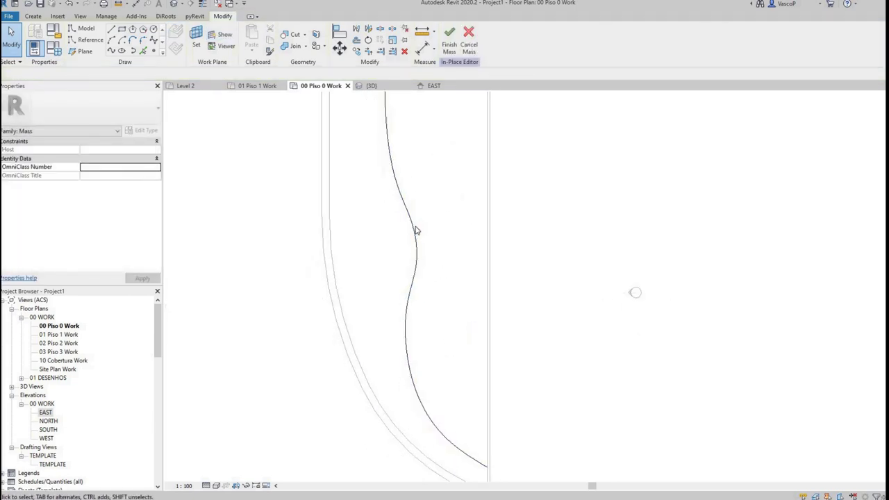
Refine the spline's bulge by nudging its outermost control point and raising the control point above it.
left_click(415, 229)
scroll(409, 225, "up", 2)
mouse_move(424, 288)
left_mouse_down()
mouse_move(418, 266)
mouse_move(421, 283)
left_mouse_up()
left_click_drag(411, 202, 410, 174)
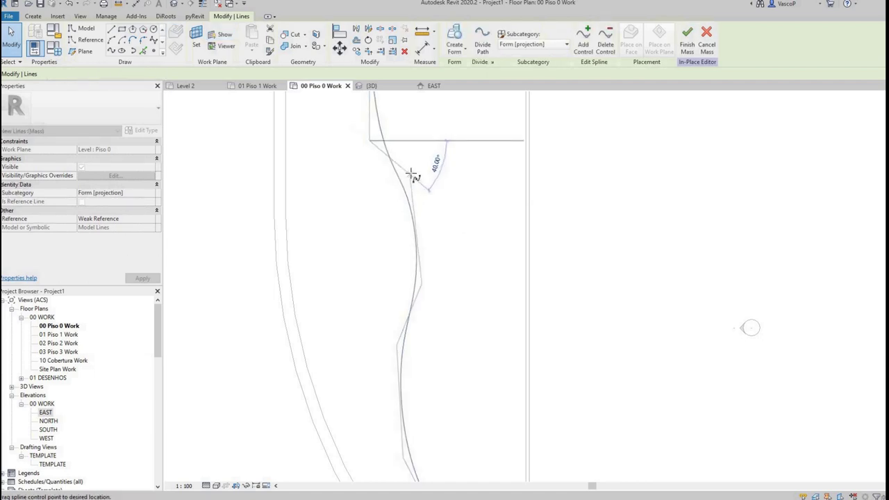
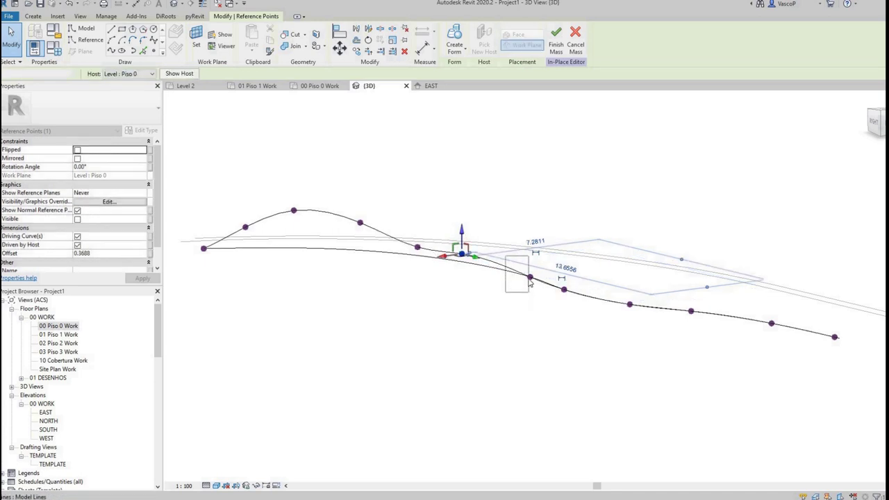
Raise the reference points along the far half of the through-points spline in 3D to form a second hump.
left_click_drag(531, 258, 530, 219)
left_click_drag(550, 272, 566, 192)
left_click_drag(617, 283, 632, 188)
left_click_drag(687, 280, 691, 227)
left_click_drag(753, 304, 770, 277)
left_click(748, 247)
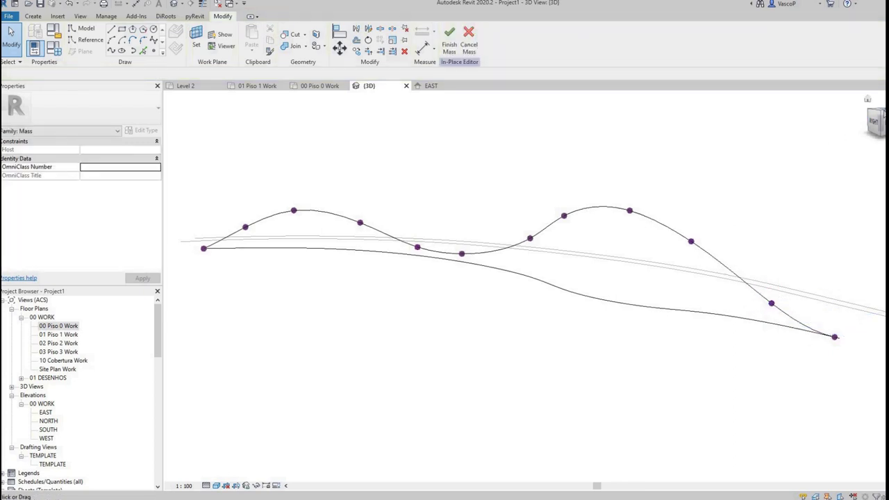
Delete the free through-points spline and its reference points, keeping only the flat base spline.
left_click(876, 113)
scroll(541, 292, "up", 7)
left_click(634, 249)
middle_click_drag(555, 348, 468, 355)
left_click(513, 357)
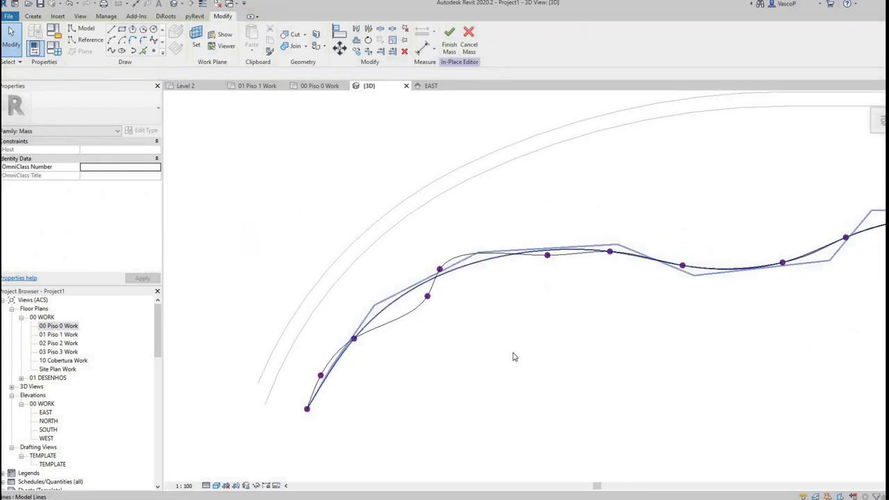
left_click(480, 257)
key("Escape")
middle_click_drag(499, 290, 576, 293, "shift")
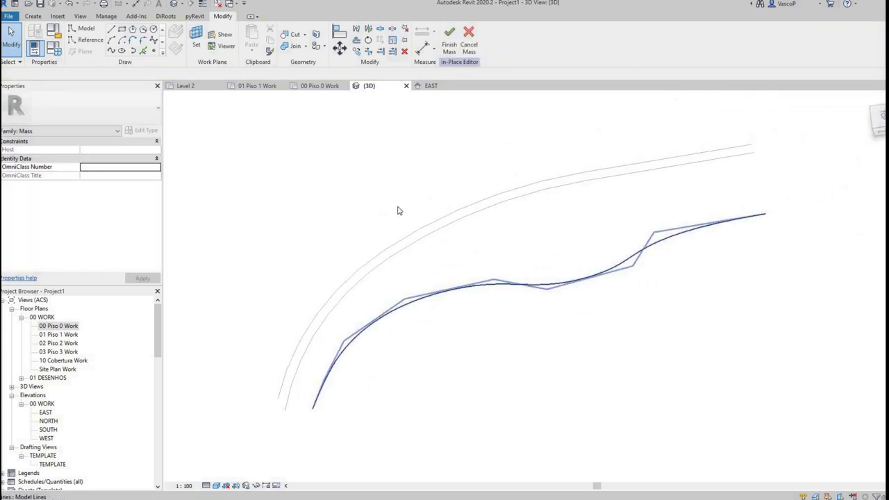
left_click(497, 286)
key("Escape")
Create a subcategory named "RED ref Lines" under Reference Lines in the annotation object styles.
key("v")
key("v")
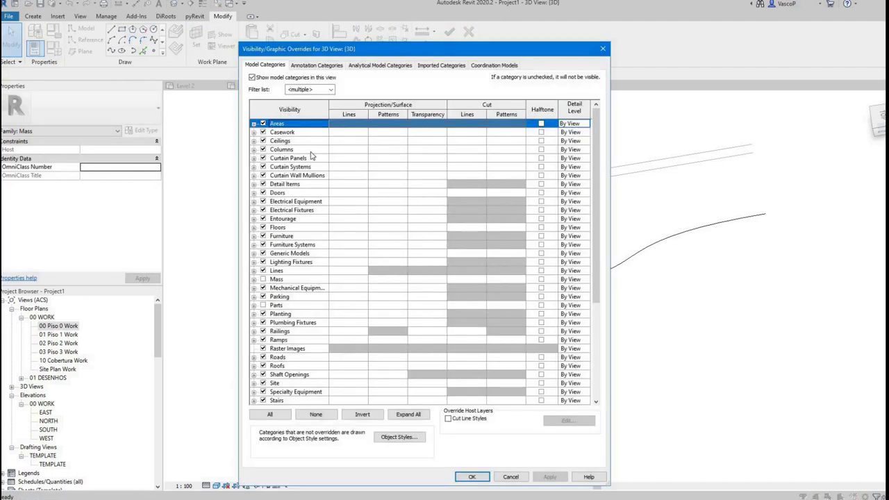
type("re")
scroll(326, 382, "down", 1)
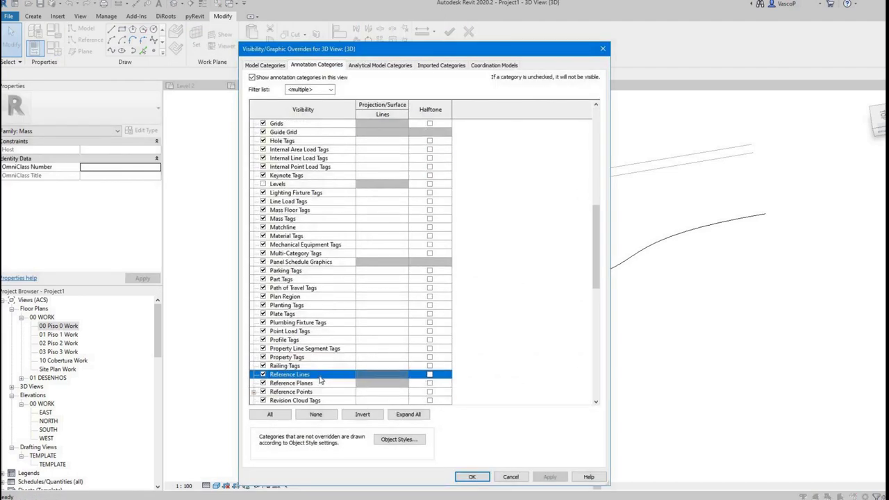
scroll(328, 385, "down", 1)
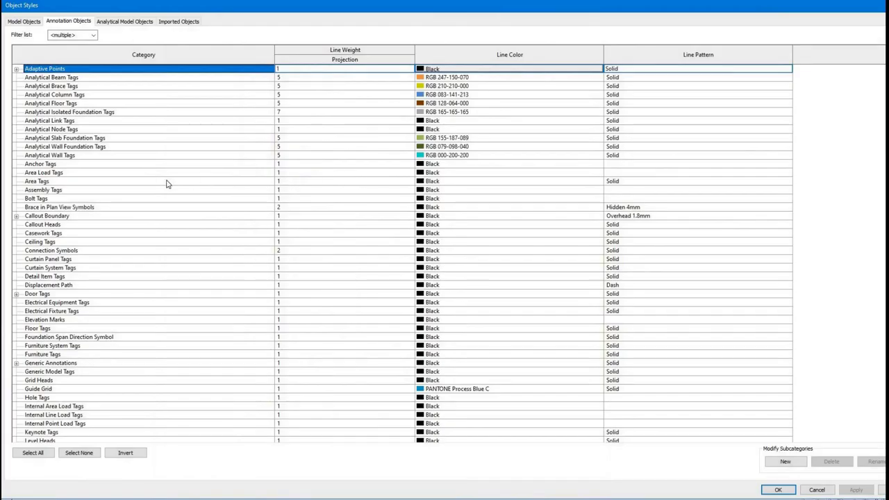
left_click(162, 150)
type("re")
scroll(143, 336, "down", 6)
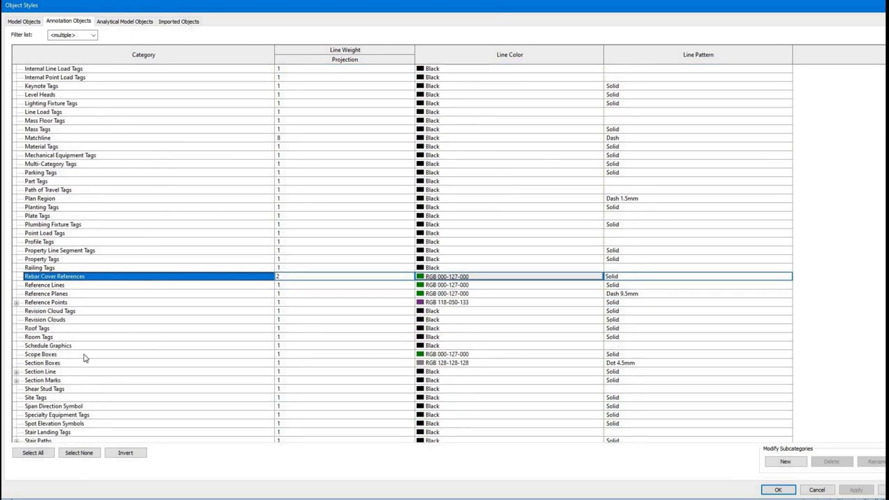
key("Down")
left_click(783, 464)
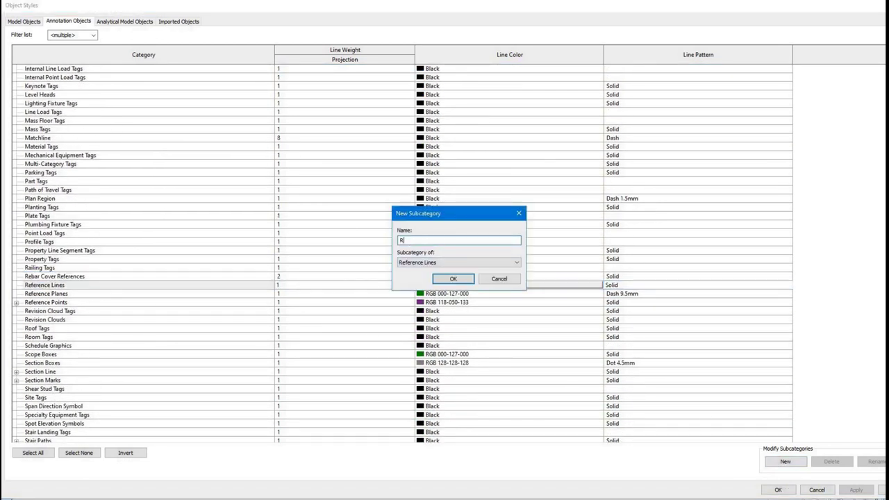
type("RED ref Lines")
key("Return")
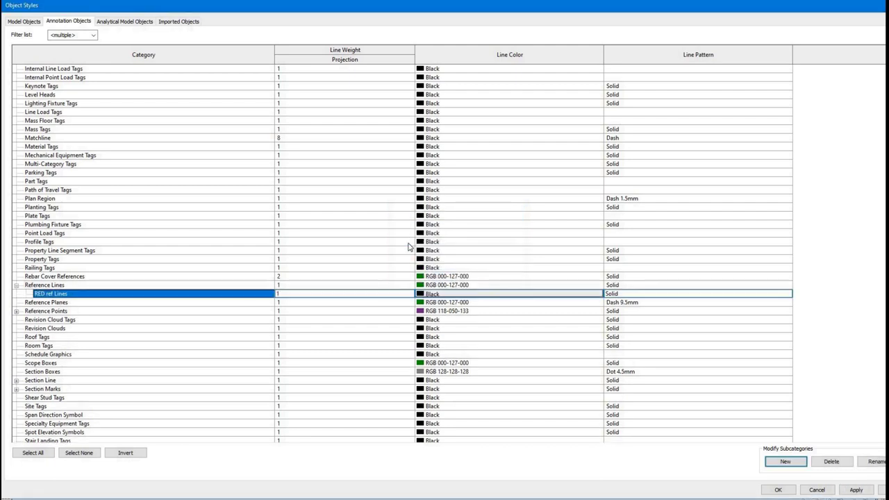
Set the line color of the RED ref Lines subcategory to red and accept the object styles and visibility settings.
left_click(497, 296)
left_click(373, 261)
left_click(498, 338)
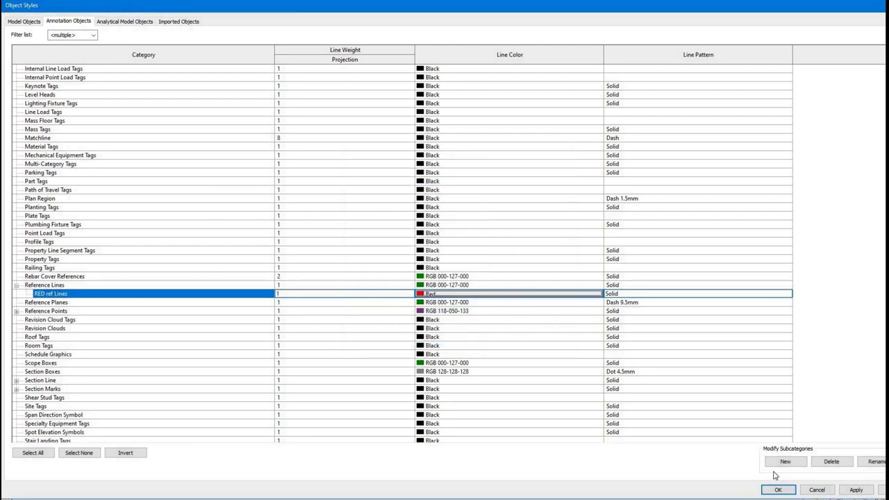
left_click(777, 490)
left_click(470, 476)
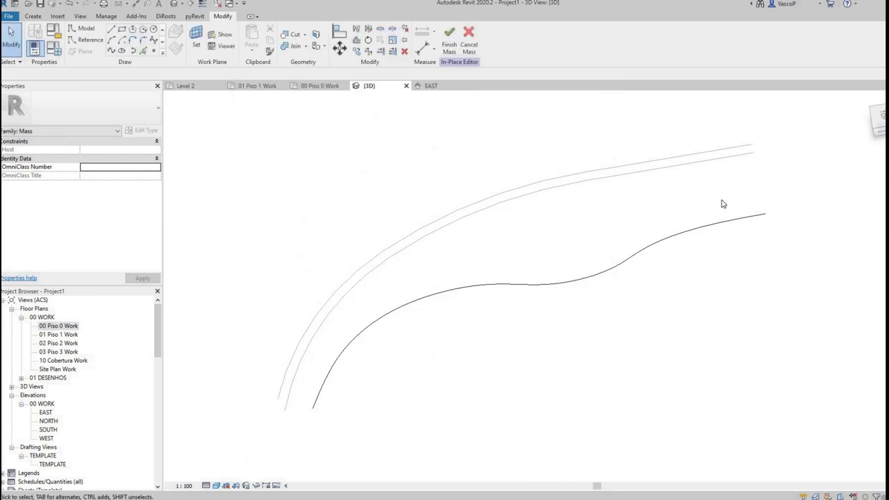
Convert the base spline into a reference line and assign it the RED ref Lines subcategory.
left_click(653, 237)
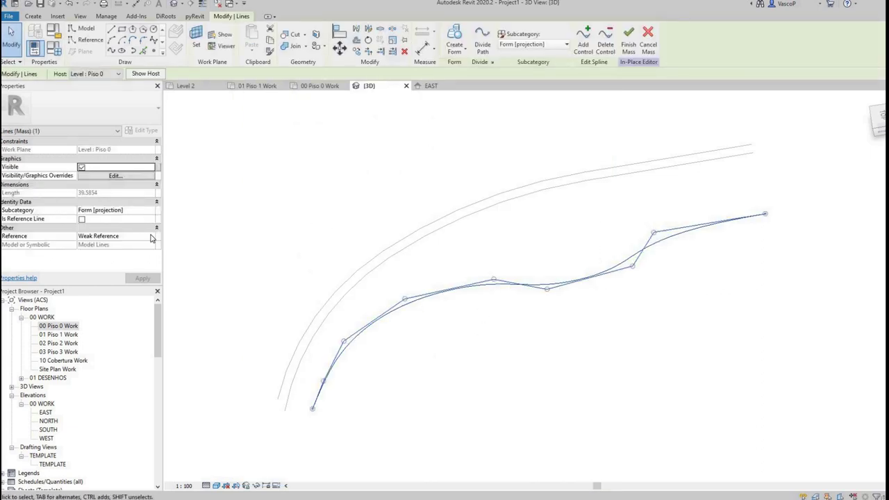
left_click(82, 219)
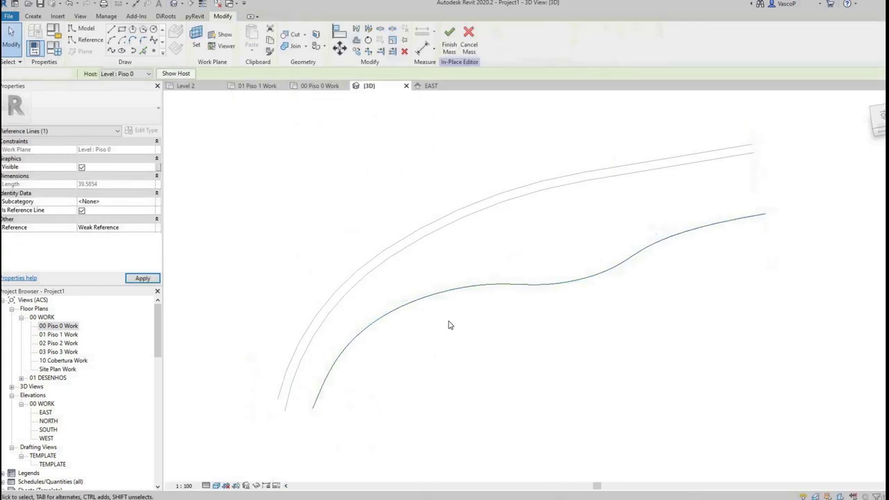
left_click(150, 202)
left_click(142, 218)
left_click(535, 254)
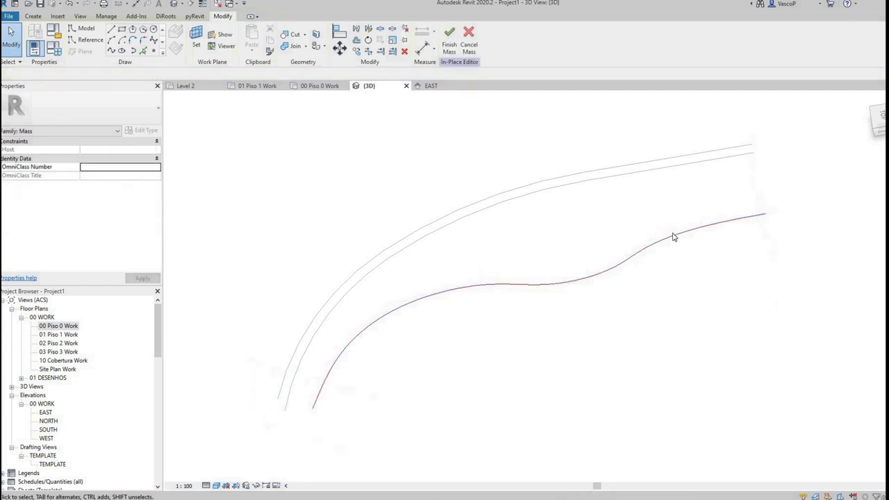
Draw a through-points spline with its points hosted along the whole red reference line, from its curved lower end to its far end.
left_click(880, 115)
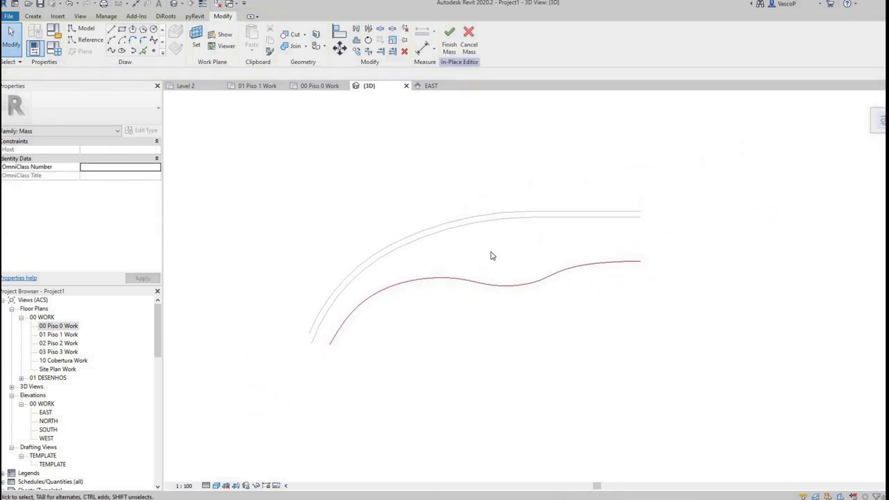
left_click(111, 51)
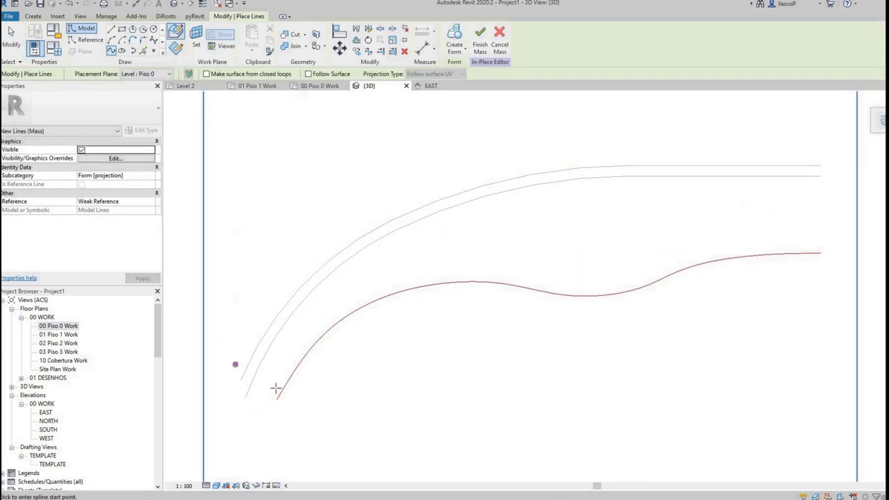
middle_click_drag(278, 392, 294, 431, "shift")
left_click(296, 424)
left_click(300, 405)
left_click(312, 381)
left_click(334, 358)
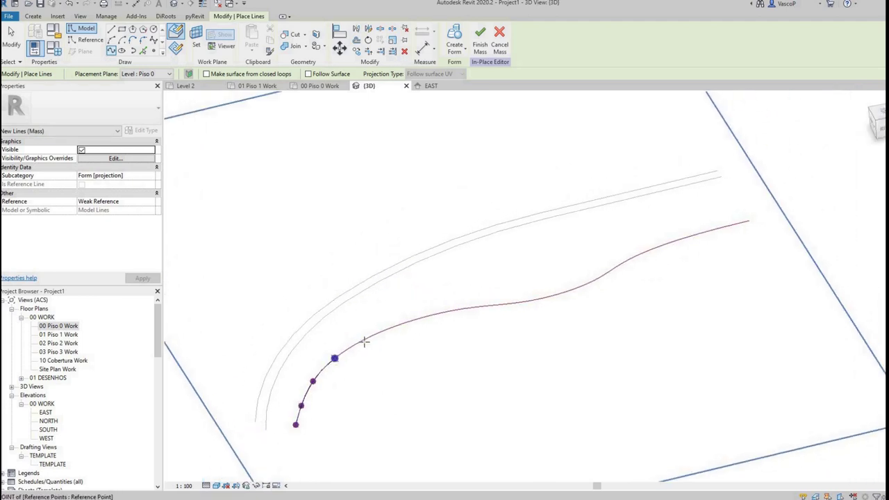
left_click(443, 312)
left_click(499, 305)
left_click(544, 297)
left_click(578, 287)
left_click(609, 270)
left_click(749, 221)
key("Escape")
key("Escape")
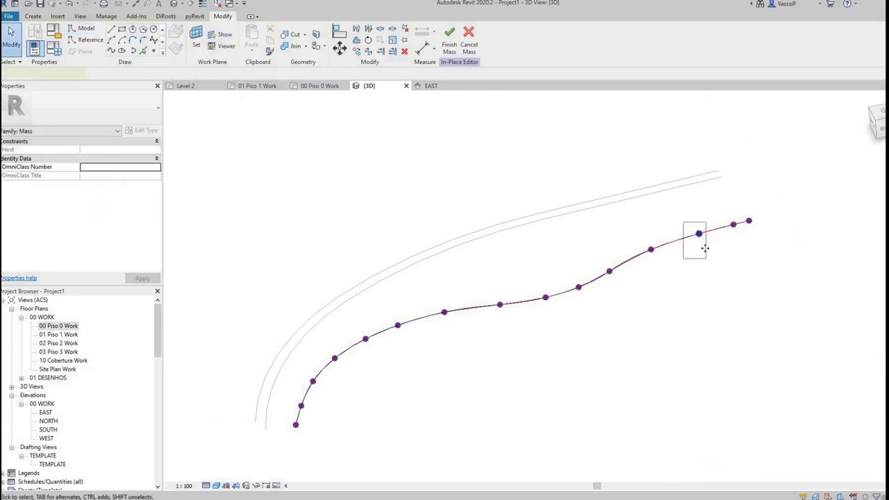
Slide one hosted point along the red reference line, and delete the through-points spline with its points.
left_click(699, 233)
left_click_drag(697, 229, 673, 231)
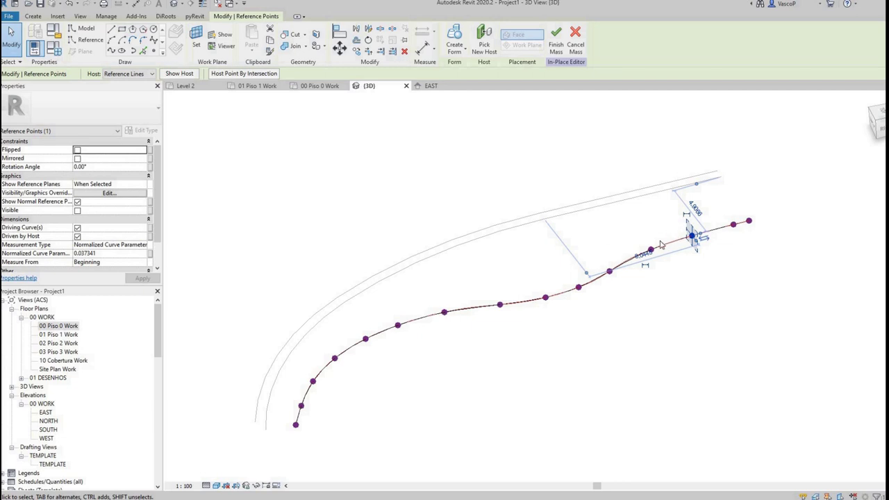
left_click(681, 281)
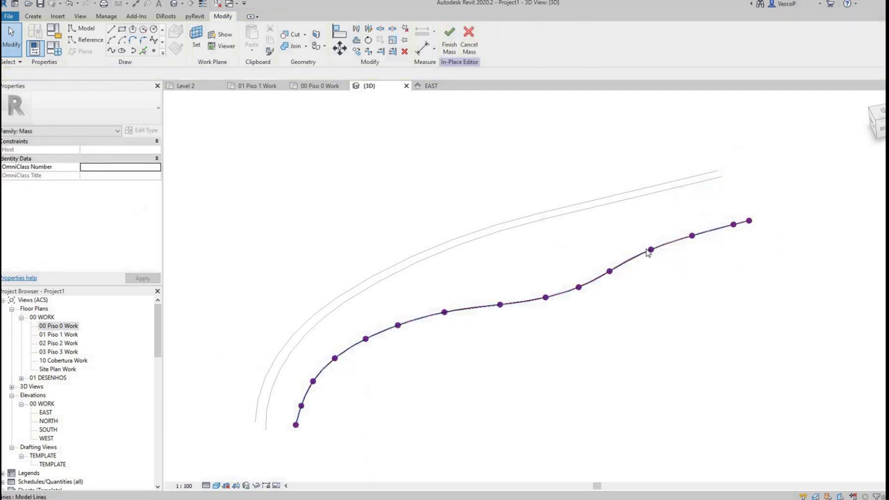
left_click(650, 251)
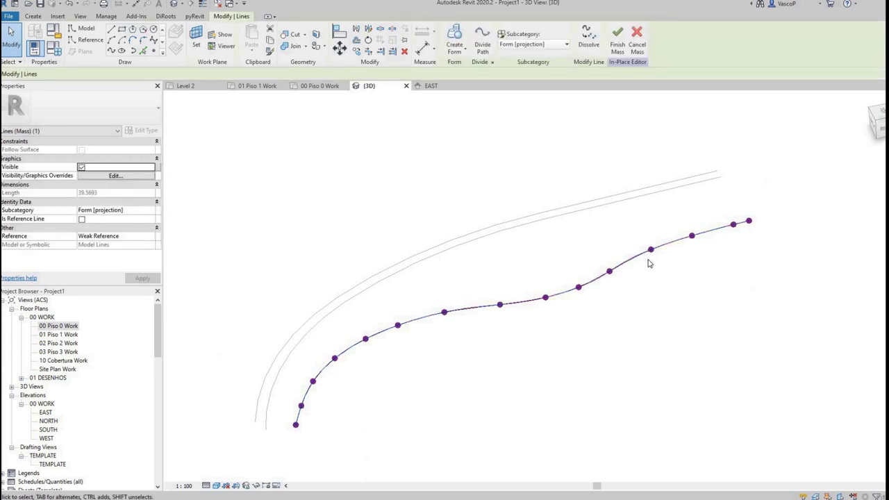
key("Delete")
Divide the red reference line with Divide Path and set the number of nodes to 12.
left_click(595, 281)
left_click(481, 40)
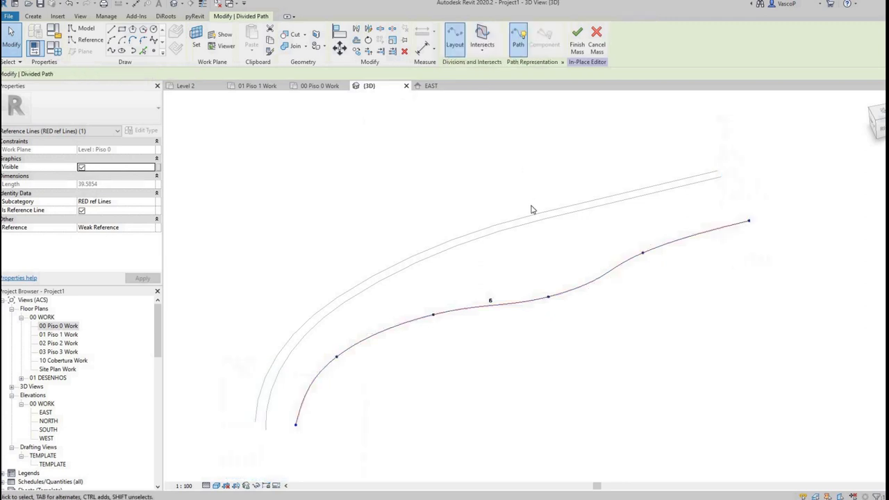
type("12")
key("Return")
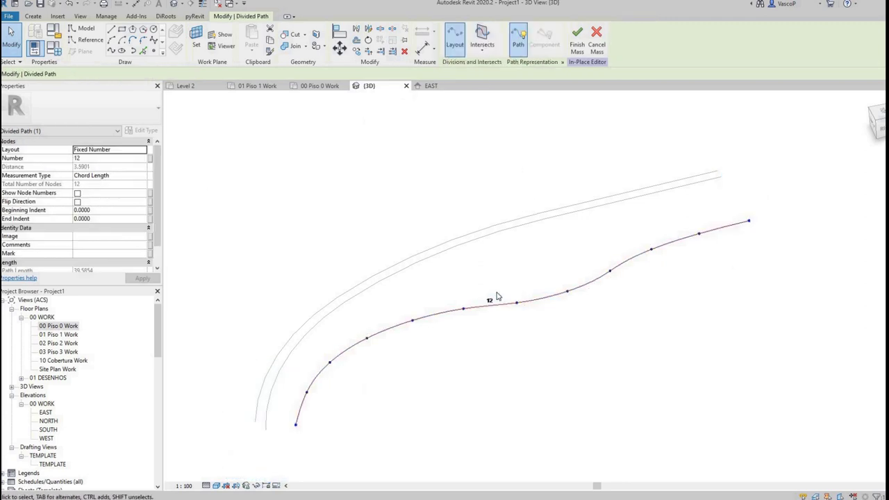
Place a reference point on each of the 12 division nodes along the red reference line.
key("Escape")
middle_click_drag(490, 264, 470, 253)
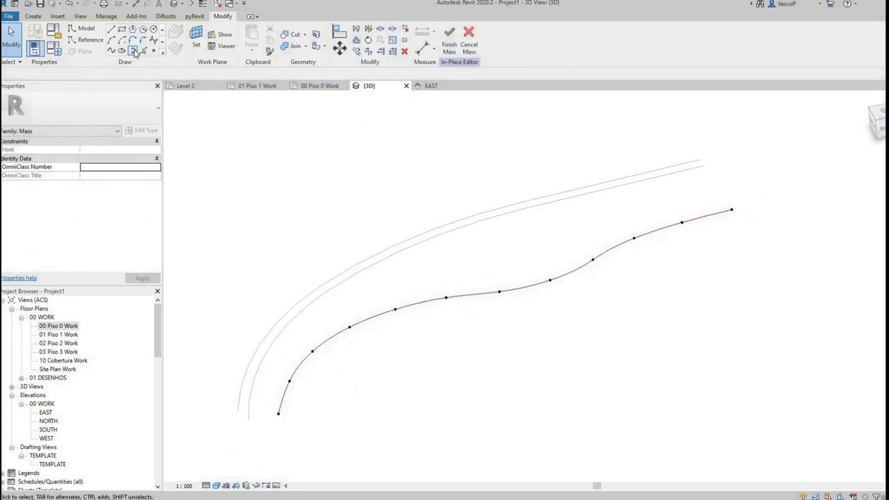
left_click(148, 54)
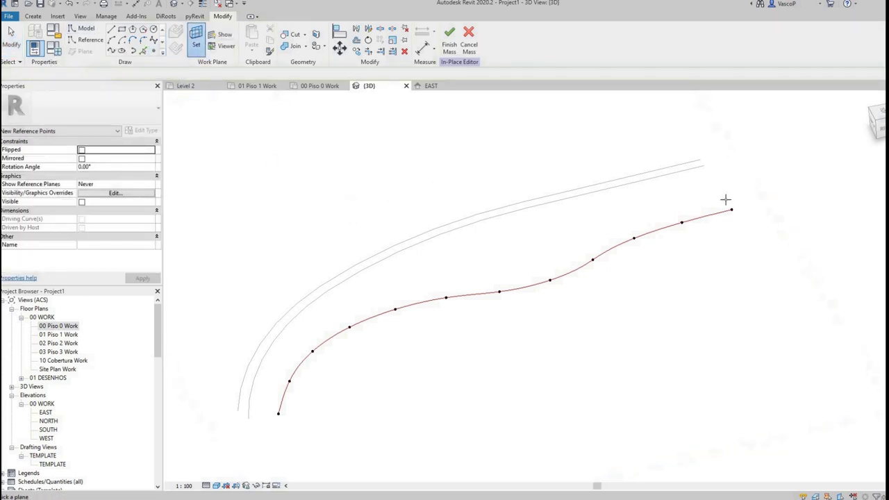
left_click(154, 51)
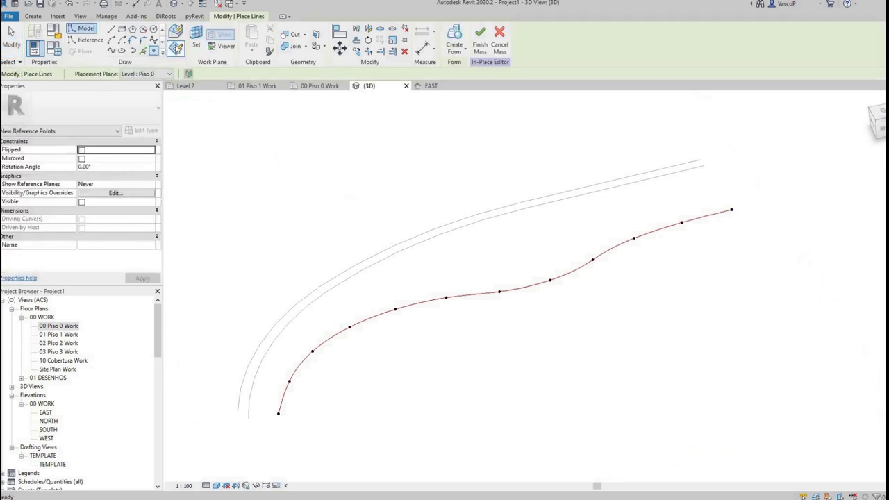
left_click(731, 209)
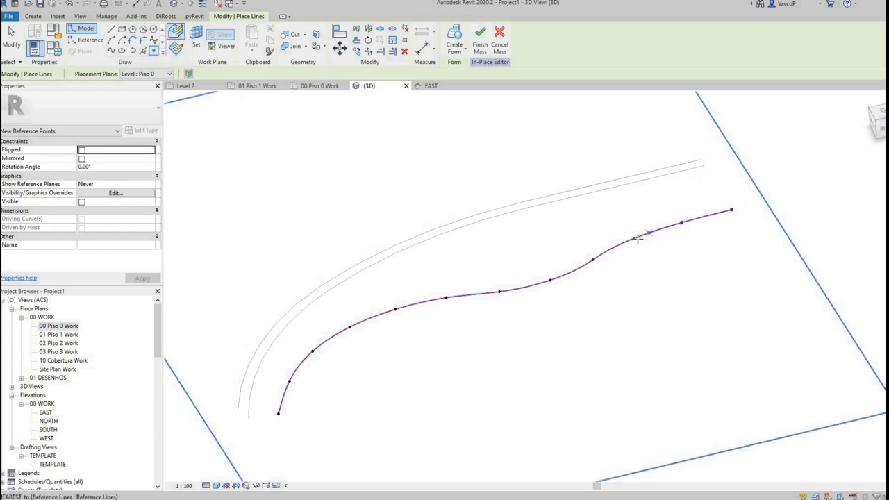
left_click(592, 259)
left_click(549, 280)
left_click(498, 291)
left_click(446, 297)
left_click(394, 309)
left_click(277, 413)
key("Escape")
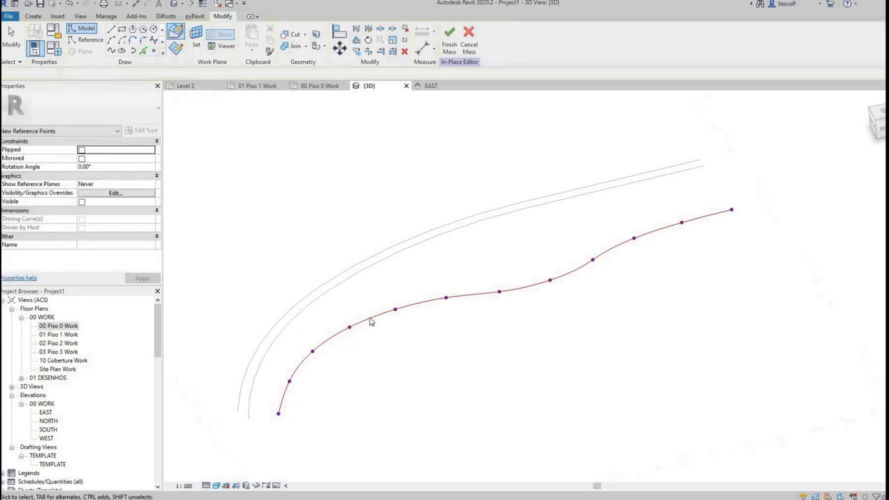
Temporarily hide the divided path so that only the reference points remain along the red line.
left_click(413, 306)
key("h")
key("h")
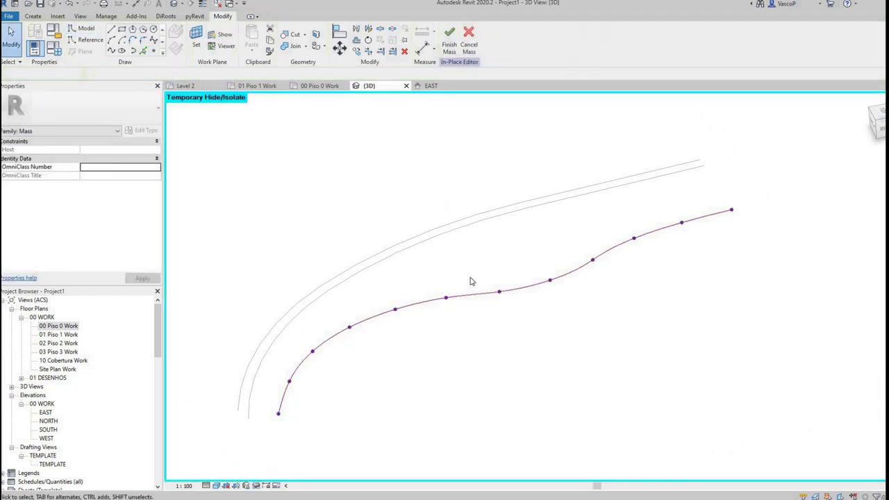
Using the existing reference points as work planes, place new hosted points on the four nodes nearest the far end of the red line.
left_click(154, 52)
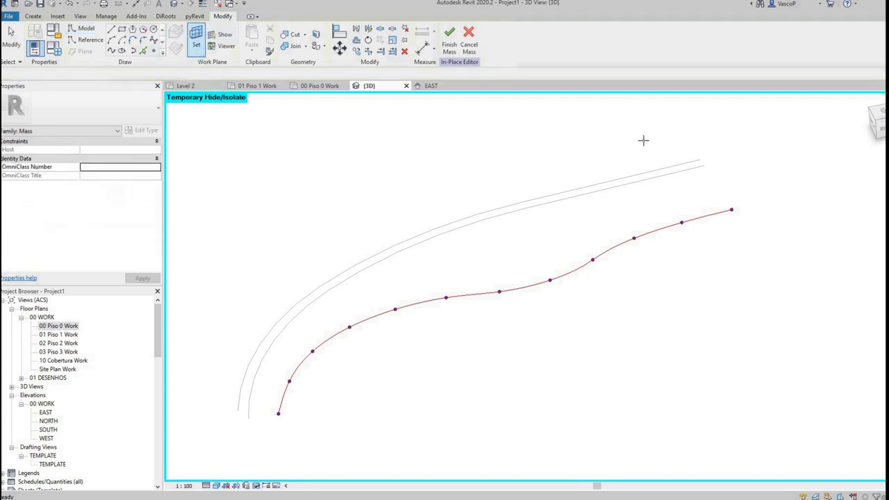
left_click(731, 209)
key("Escape")
key("Escape")
key("Return")
left_click(682, 222)
key("Return")
left_click(633, 239)
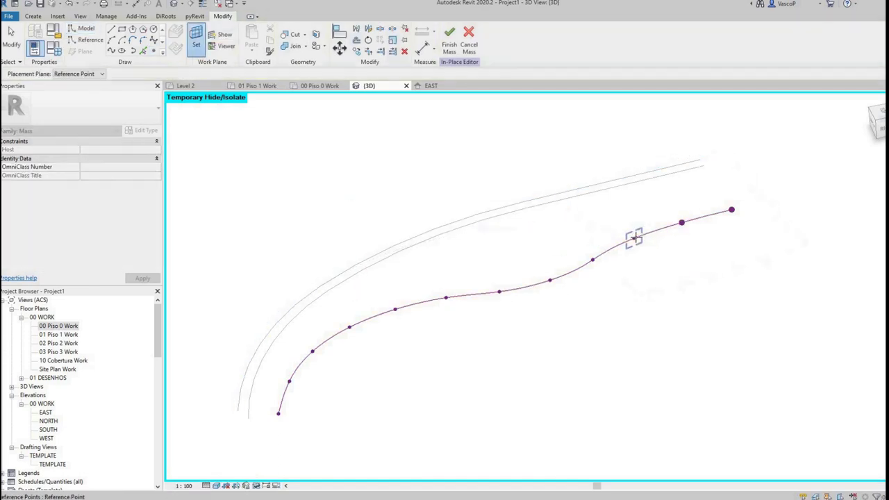
left_click(633, 239)
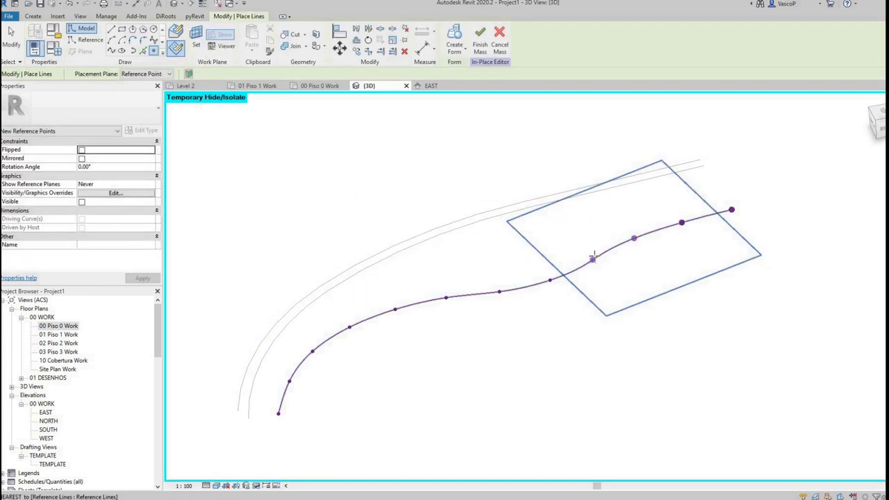
left_click(593, 259)
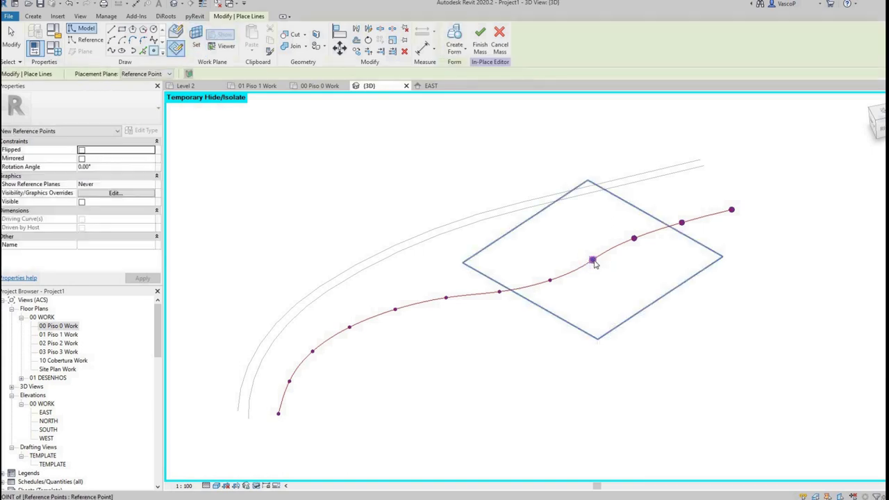
Continue hosting new points on the work planes of the remaining reference points, toward the curved lower end of the red line.
key("Return")
key("Escape")
key("Escape")
key("Return")
left_click(548, 280)
left_click(552, 284)
key("Escape")
key("Escape")
key("Return")
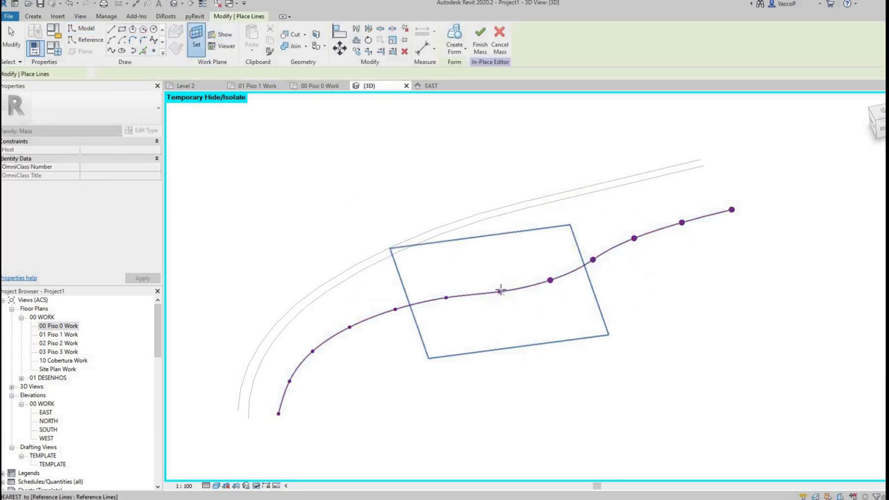
left_click(500, 293)
left_click(497, 289)
key("Escape")
key("Escape")
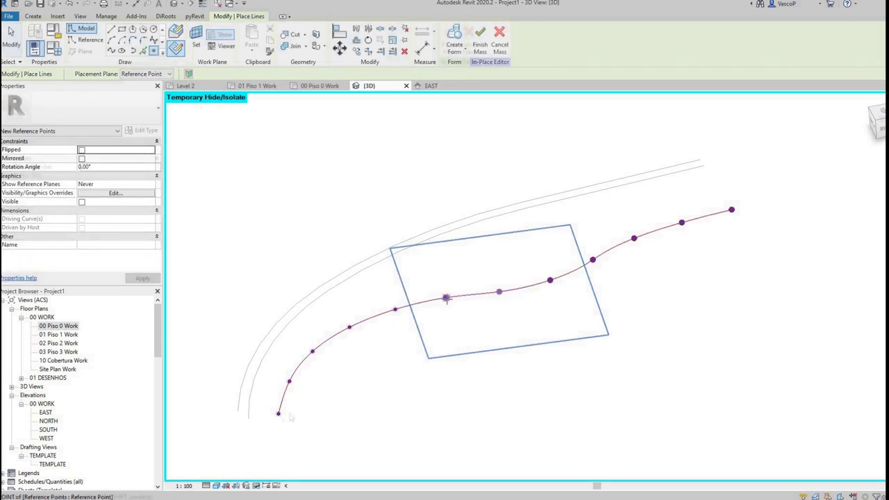
Select all 12 newly hosted points along the red line and set their offset to 2.
left_click(278, 413)
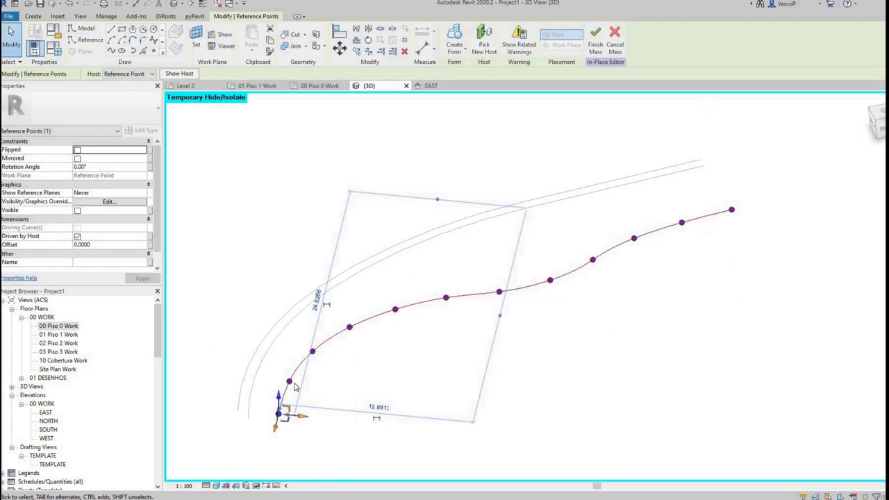
left_click(289, 381, "ctrl")
left_click(312, 351, "ctrl")
left_click(349, 327, "ctrl")
left_click(395, 308, "ctrl")
left_click(445, 297, "ctrl")
left_click(498, 291, "ctrl")
left_click(549, 280, "ctrl")
left_click(592, 260, "ctrl")
left_click(633, 238, "ctrl")
left_click(681, 222, "ctrl")
left_click(731, 209, "ctrl")
left_click(115, 244)
type("2")
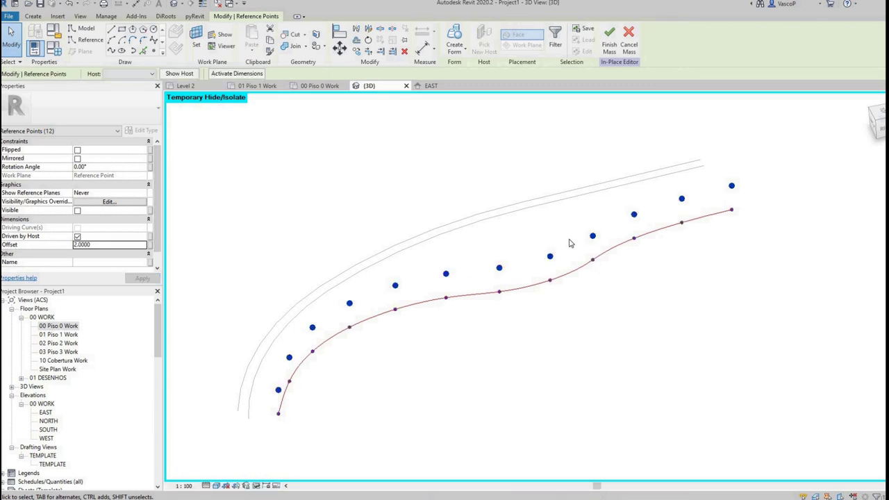
Create a spline through the 12 offset points and make it a reference line.
left_click(112, 51)
left_click(84, 219)
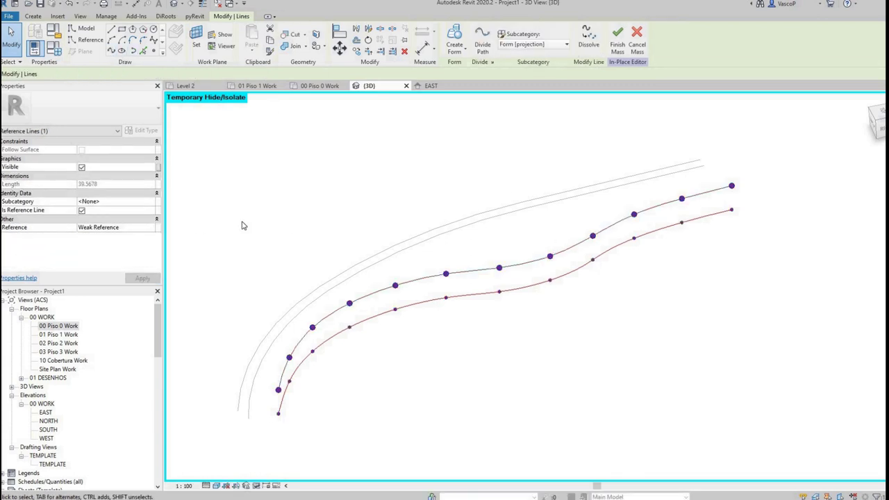
left_click(389, 343)
scroll(386, 344, "up", 1)
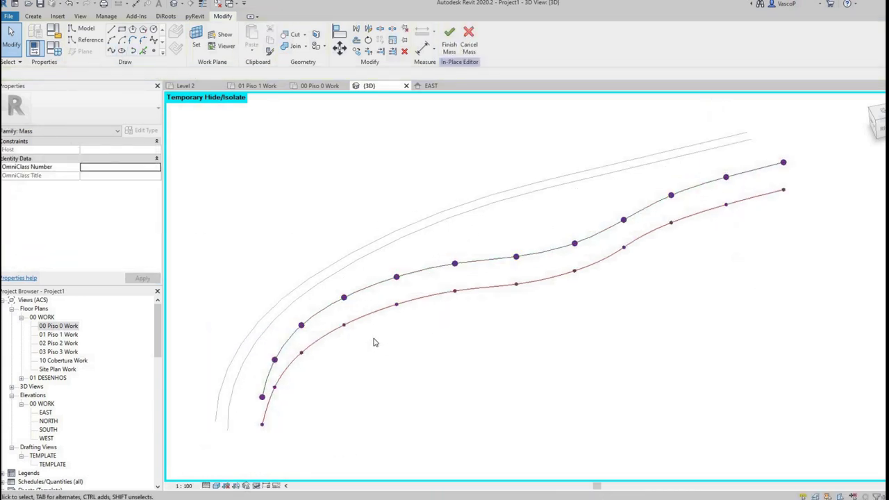
Raise one middle point of the upper spline to an offset of about 4.9, and raise its neighbour toward the curved end less.
left_click(468, 290)
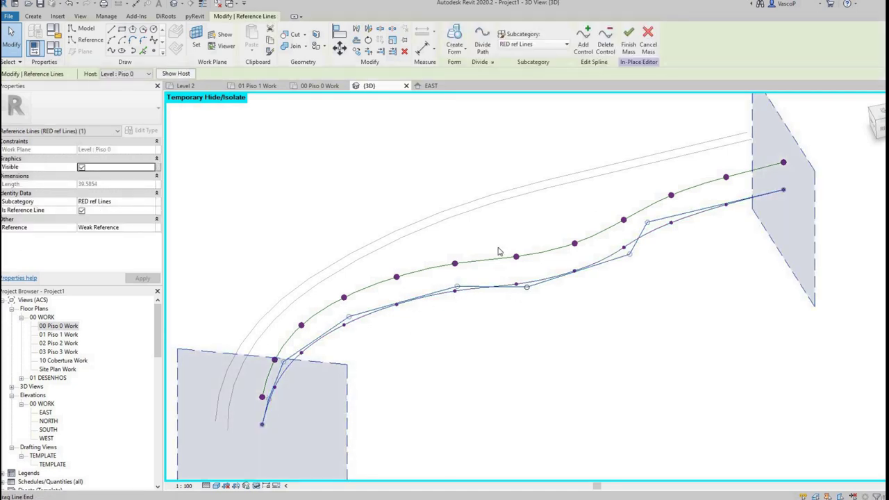
left_click(516, 256)
left_click_drag(516, 238, 515, 198)
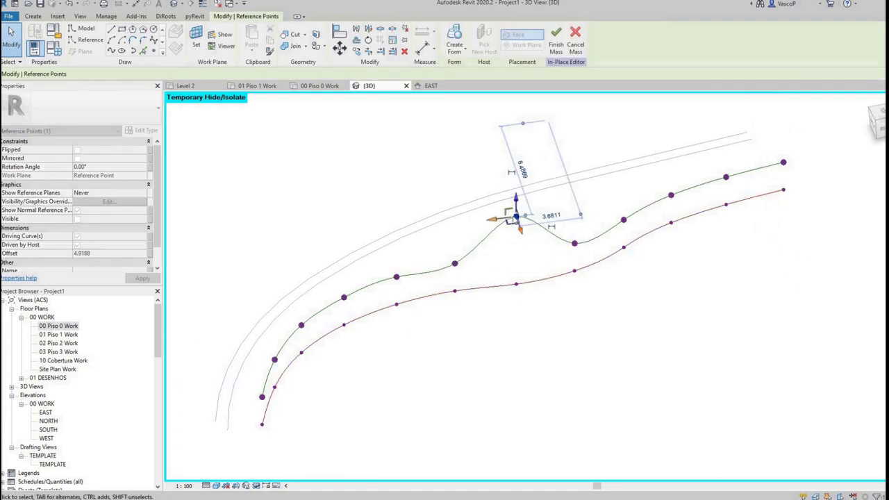
left_click(454, 264)
left_click_drag(454, 243, 455, 227)
Reshape the red reference line from above by moving a control point in its middle portion.
left_click(523, 283)
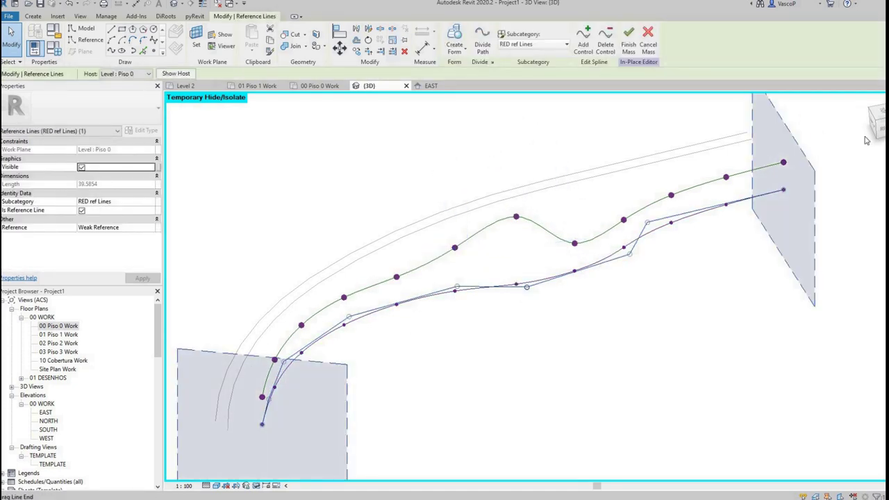
left_click(876, 113)
scroll(548, 286, "up", 5)
left_click(563, 331)
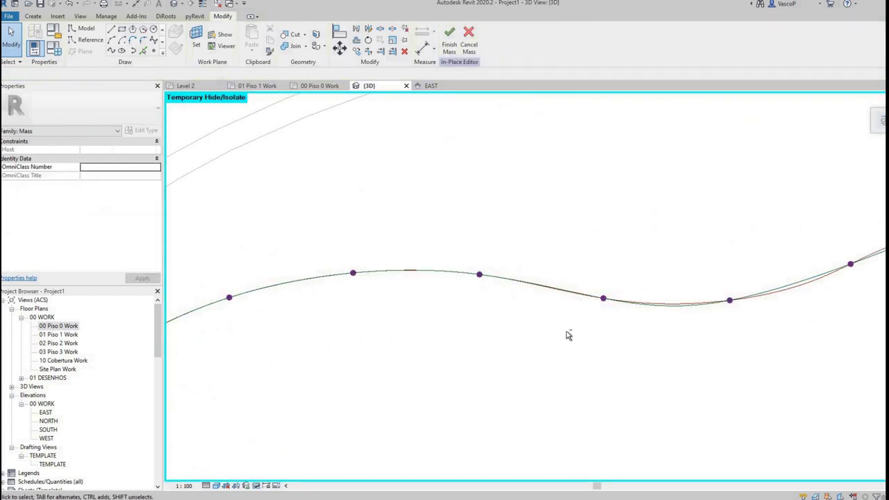
middle_click_drag(563, 331, 540, 292, "shift")
left_click(465, 283)
left_click(466, 284)
middle_click_drag(465, 284, 472, 307, "shift")
left_click_drag(472, 305, 464, 232)
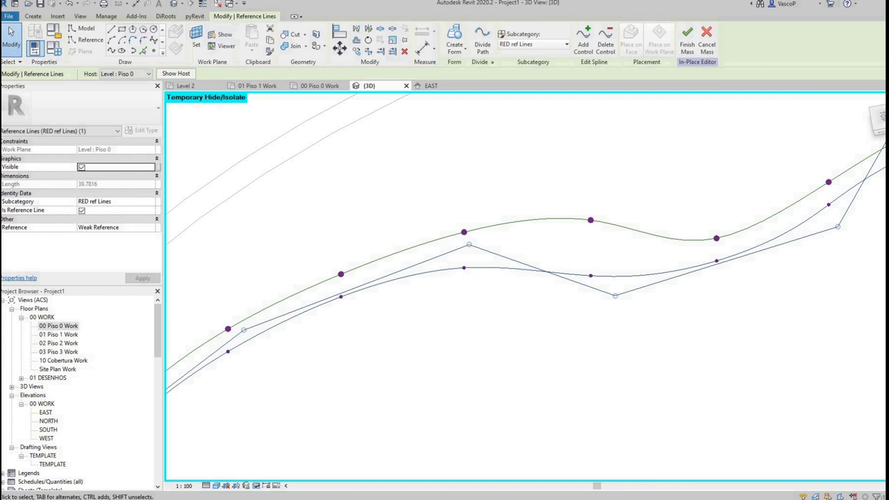
Check the q2.PNG ceiling reference image and shift the middle control point of the red reference line slightly along its length.
key("alt+Tab")
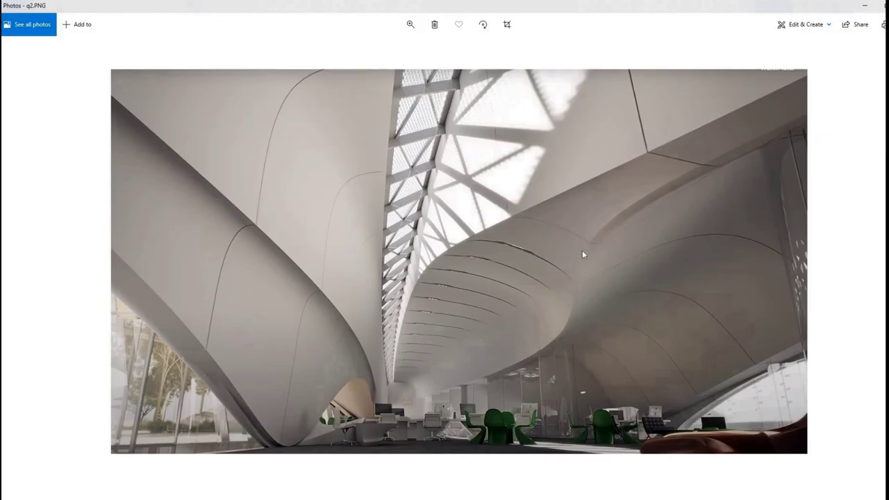
left_click(866, 7)
mouse_move(470, 245)
left_mouse_down()
mouse_move(453, 294)
mouse_move(458, 257)
mouse_move(484, 245)
left_mouse_up()
View the splines from the side and lower the peak point of the upper spline to an offset of about 4.
scroll(495, 229, "down", 4)
left_click(579, 341)
middle_click_drag(579, 341, 556, 142, "shift")
scroll(571, 271, "up", 4)
left_click(571, 256)
left_click_drag(571, 245, 581, 264)
scroll(579, 306, "up", 1)
Adjust point heights near one end of the upper spline in side view, raising the third point slightly.
left_click(345, 311)
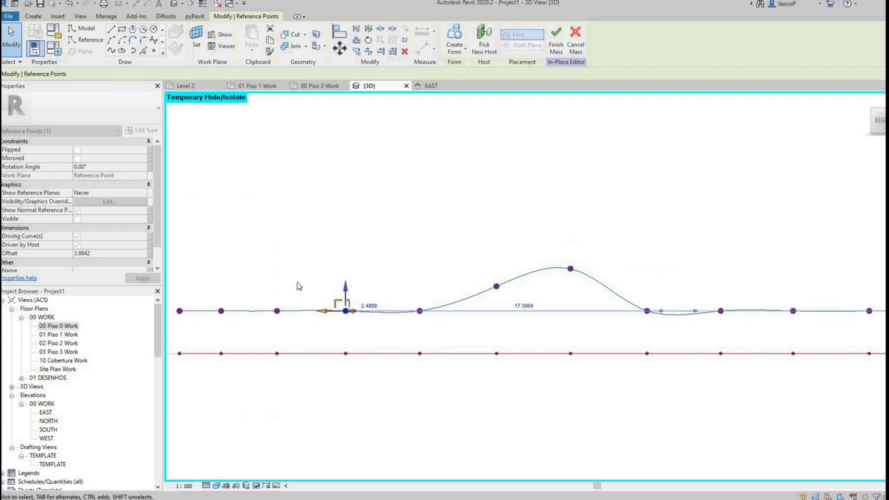
left_click(298, 283)
scroll(298, 284, "up", 4)
scroll(341, 339, "up", 1)
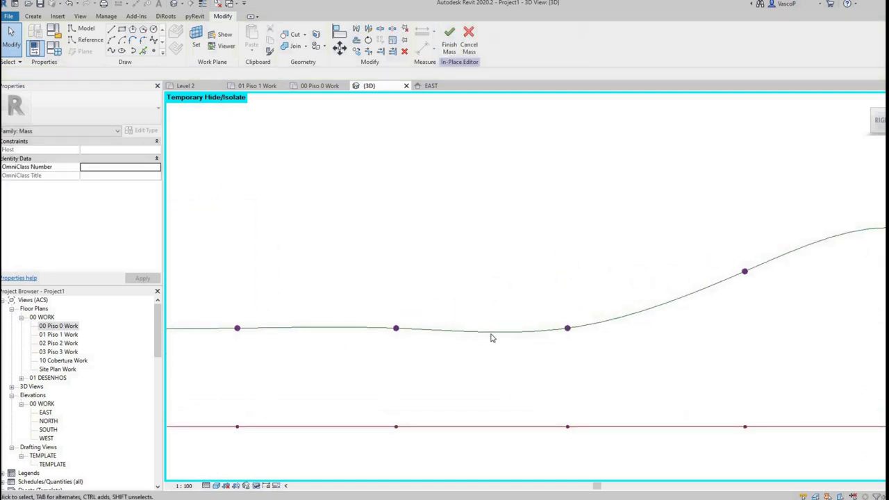
scroll(452, 289, "down", 3)
left_click(278, 312)
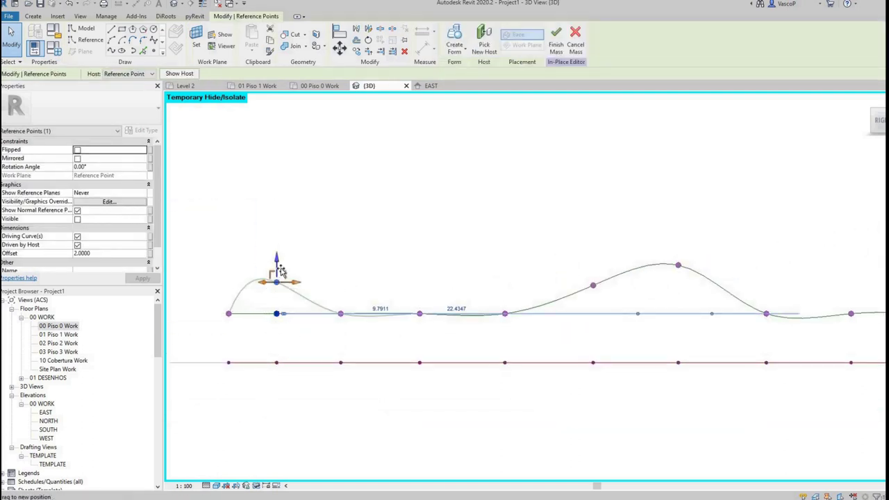
left_click(341, 312)
left_click_drag(341, 291, 343, 283)
left_click(389, 212)
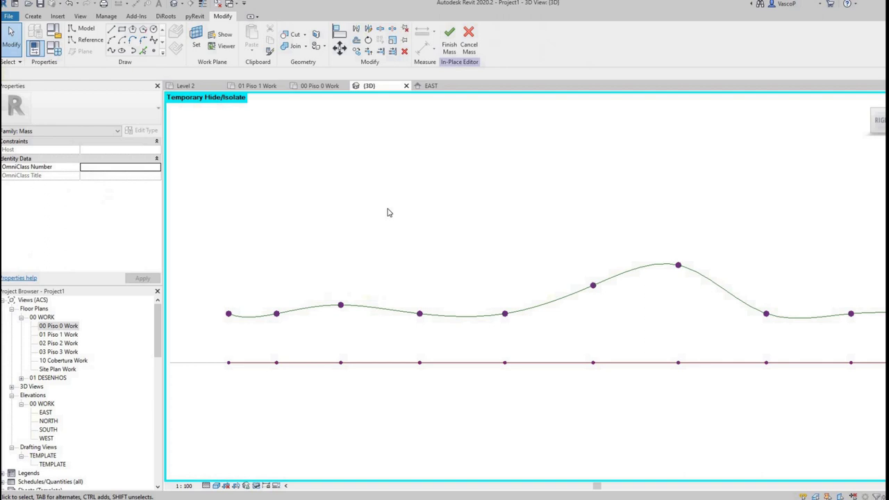
Examine the EAST reference plane beside the curved walls in the 00 Piso 0 Work floor plan.
left_click(322, 213)
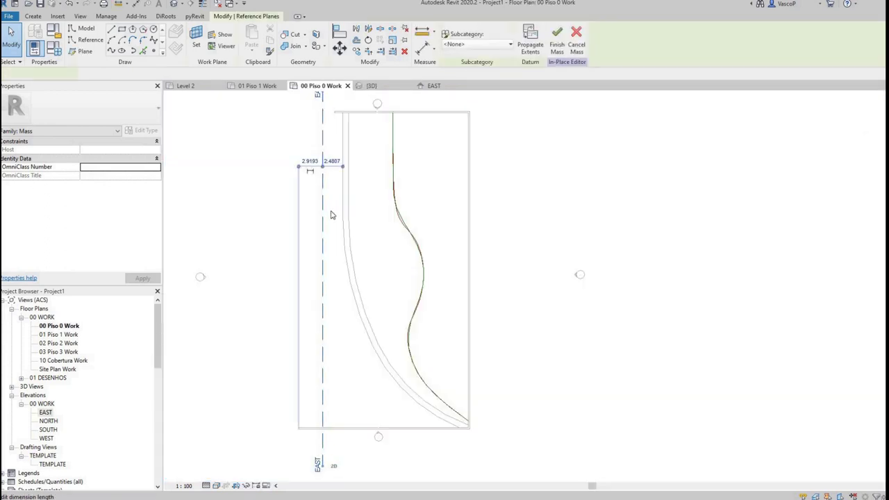
middle_click_drag(311, 107, 317, 127)
left_click(354, 243)
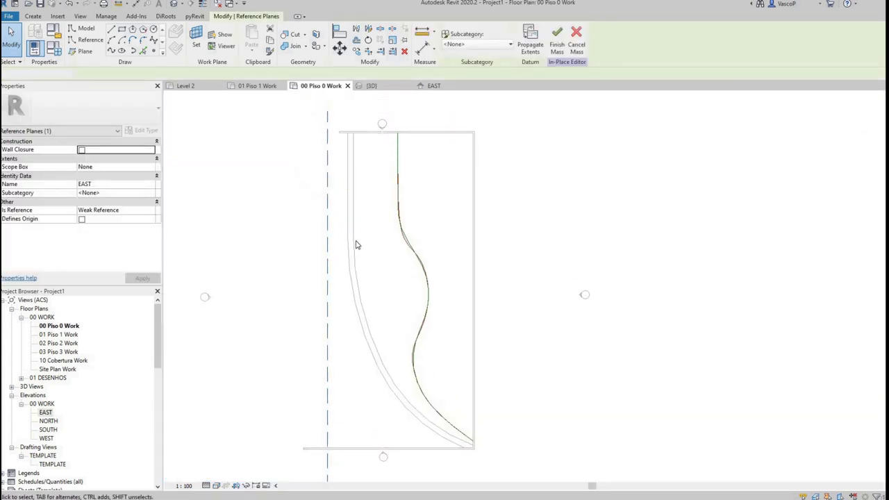
In the EAST elevation, draw a wavy control-point spline about 38.7 long on the EAST reference plane, spanning the hosted points.
left_click(430, 85)
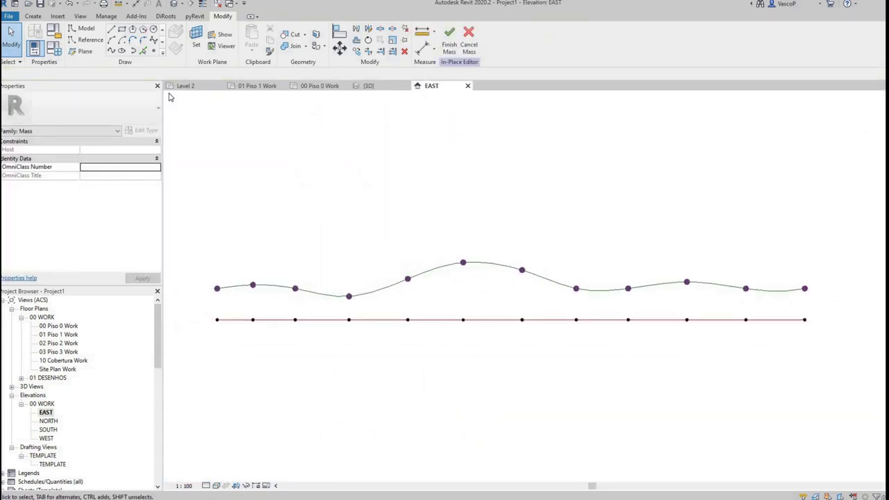
left_click(154, 41)
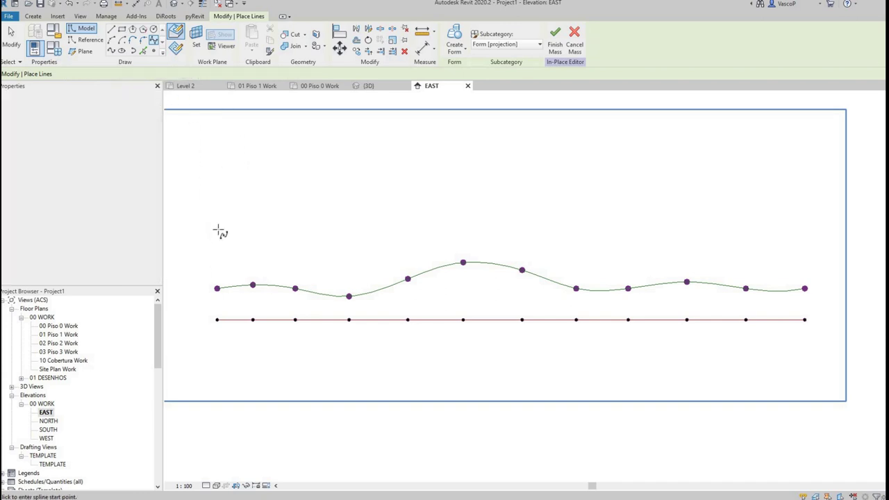
scroll(290, 285, "up", 2)
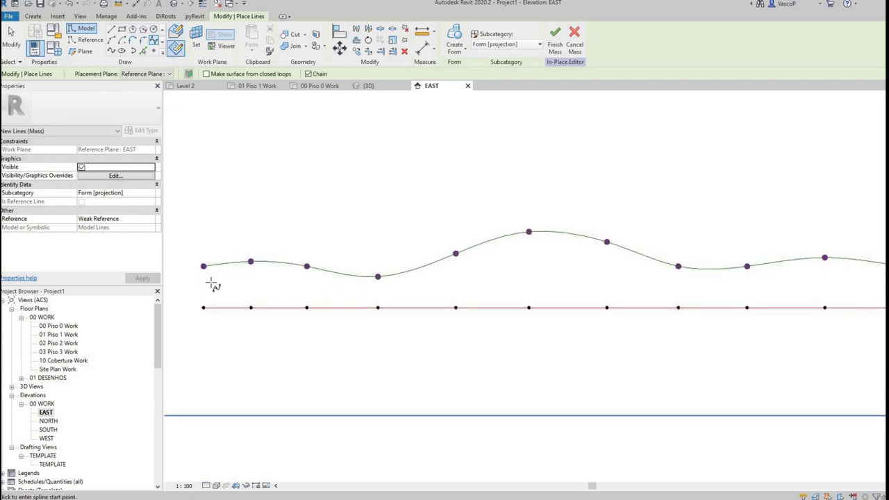
left_click(219, 278)
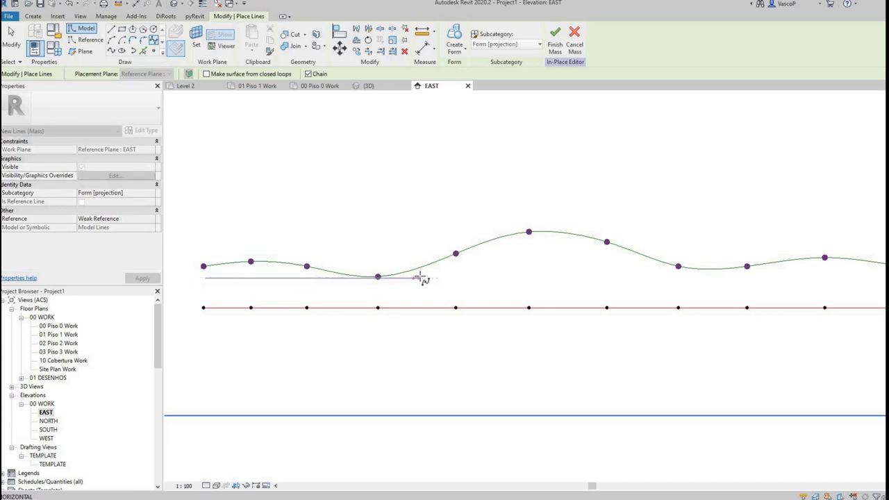
left_click(456, 254)
left_click(528, 232)
left_click(732, 284)
left_click(801, 284)
middle_click_drag(845, 220, 632, 249)
left_click(683, 261)
left_click(743, 255)
left_click(766, 254)
key("Escape")
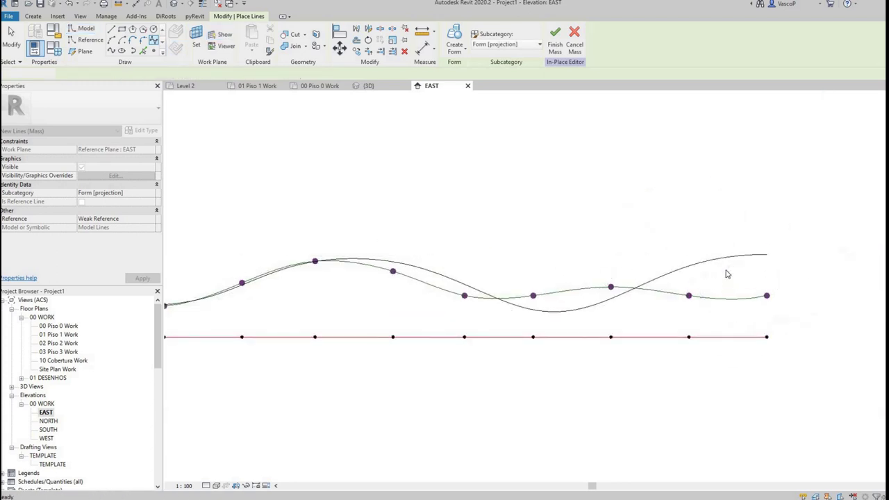
key("Escape")
Convert the wavy spline on the EAST plane to a reference line and assign it the Red Ref Line subcategory.
scroll(726, 274, "down", 2)
left_click(503, 267)
left_click(555, 294)
scroll(468, 284, "up", 1)
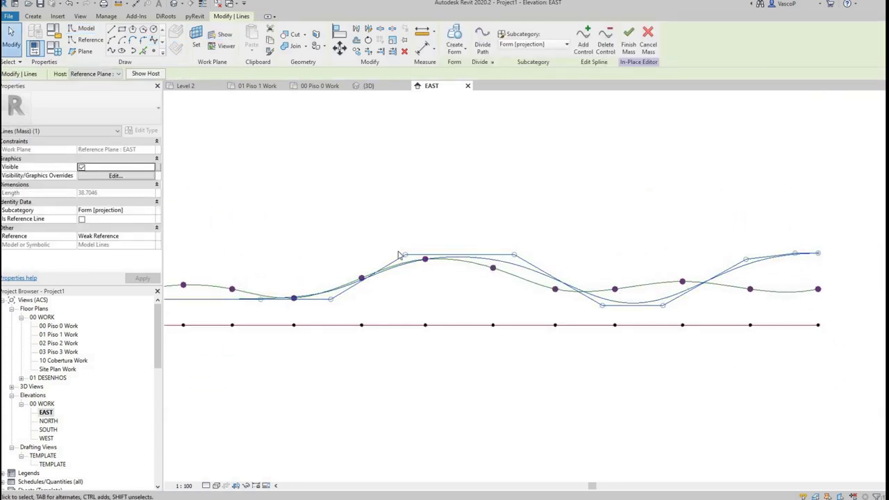
left_click(82, 219)
left_click(151, 202)
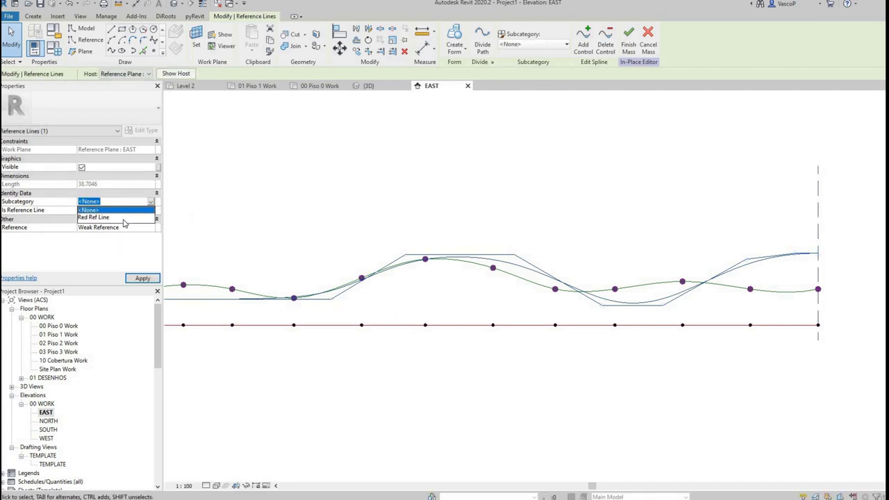
left_click(124, 218)
left_click(477, 231)
scroll(252, 278, "up", 2)
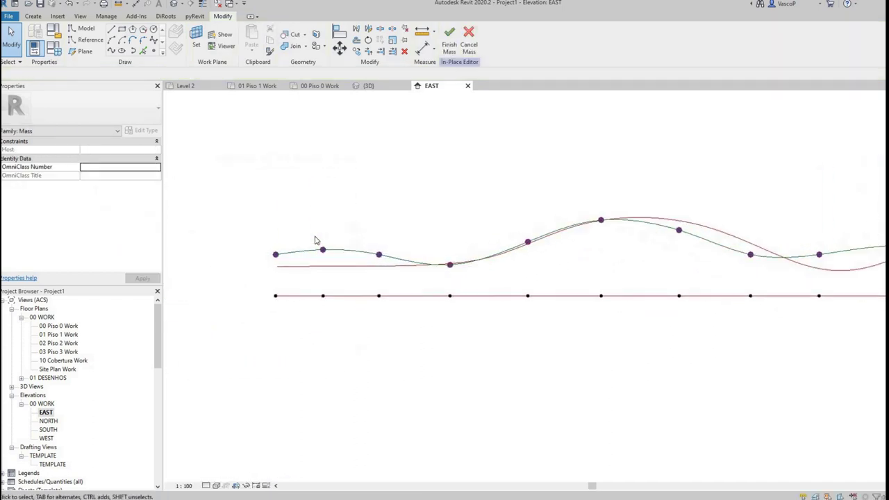
left_click(251, 276)
left_click(368, 85)
middle_click_drag(371, 379, 229, 318, "shift")
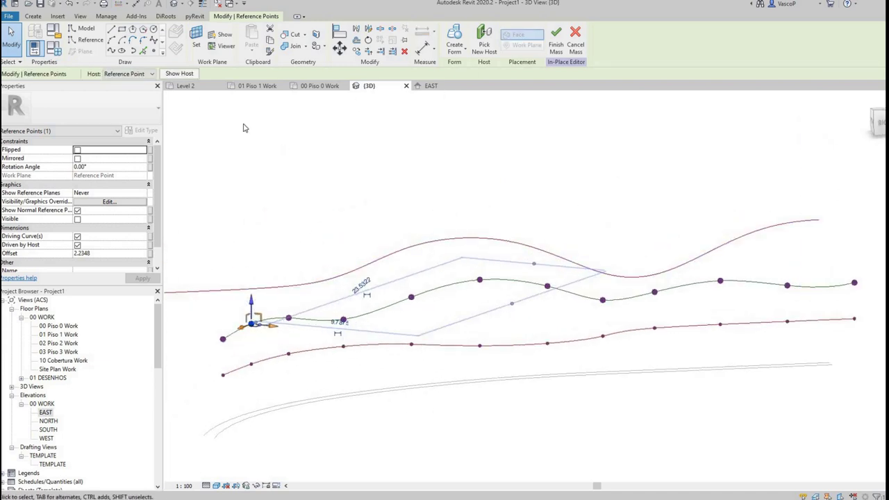
left_click(149, 74)
left_click(120, 135)
key("Escape")
key("ctrl+Tab")
In the EAST elevation, connect each of the twelve offset points to its base point with a vertical line through points.
left_click_drag(257, 232, 290, 345)
left_click(111, 51)
left_click_drag(320, 200, 392, 361)
left_click(111, 50)
left_click_drag(412, 204, 512, 403)
left_click(111, 50)
left_click_drag(558, 185, 601, 324)
left_click(111, 51)
left_click_drag(688, 180, 715, 359)
scroll(491, 206, "down", 2)
middle_click_drag(491, 207, 360, 206)
left_click(111, 51)
left_click_drag(567, 170, 611, 354)
left_click(111, 50)
left_click_drag(642, 171, 688, 326)
left_click(111, 51)
left_click_drag(730, 159, 785, 311)
left_click(111, 50)
middle_click_drag(733, 177, 376, 177)
left_click_drag(453, 182, 513, 326)
left_click(111, 51)
left_click_drag(539, 185, 608, 339)
left_click_drag(635, 181, 688, 326)
left_click(111, 50)
left_click_drag(710, 222, 781, 320)
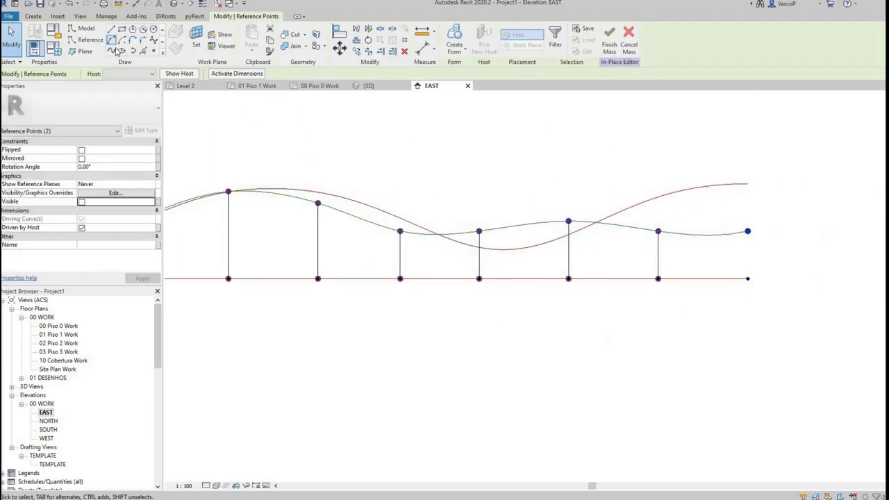
left_click(111, 51)
Convert the twelve vertical lines to reference lines.
scroll(760, 222, "down", 2)
middle_click_drag(728, 259, 854, 258)
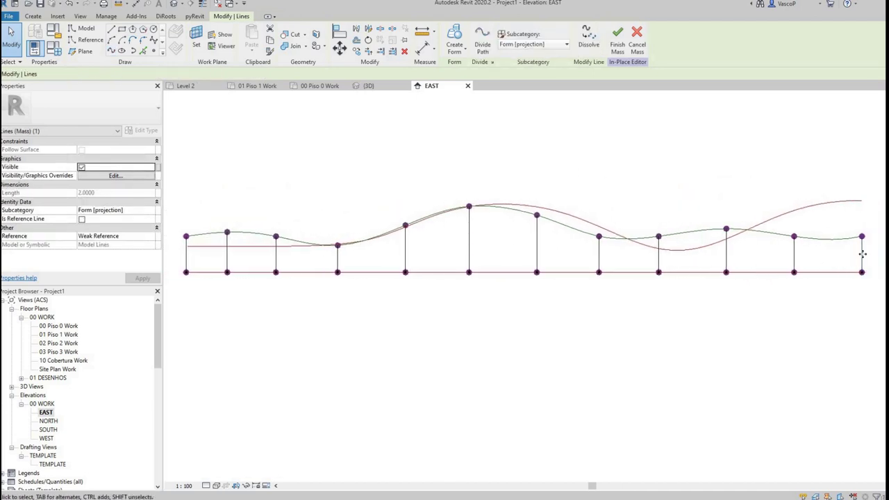
left_click_drag(500, 253, 179, 265)
left_click(82, 219)
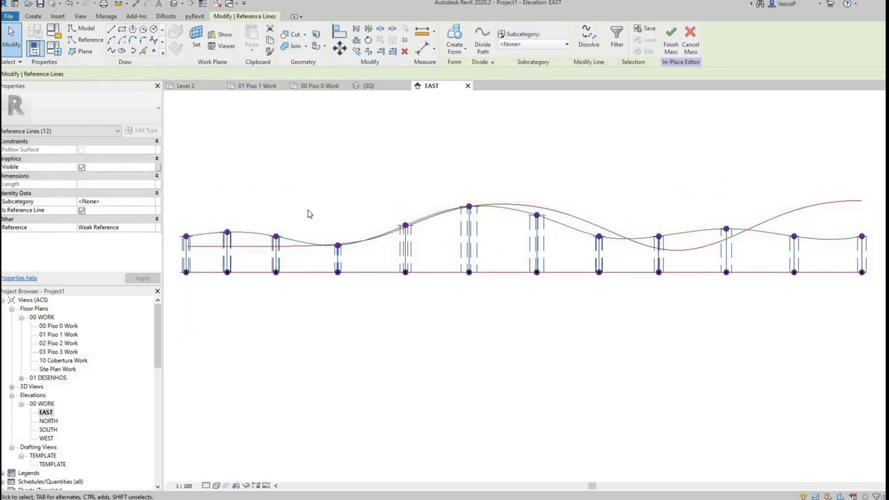
left_click(355, 161)
In the 3D view, place a reference point on the second vertical line and host it by intersection with the wavy red spline.
scroll(204, 257, "up", 5)
middle_click_drag(227, 202, 312, 208)
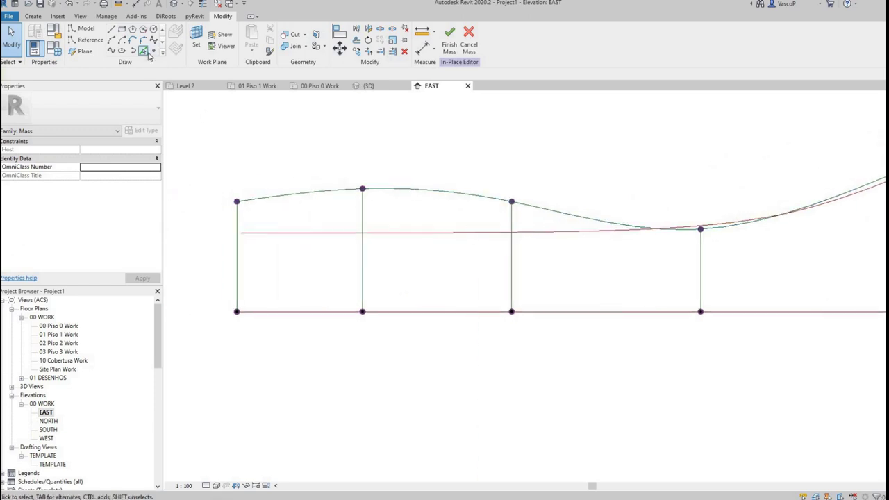
left_click(153, 51)
left_click(368, 85)
scroll(354, 324, "up", 2)
left_click(355, 323)
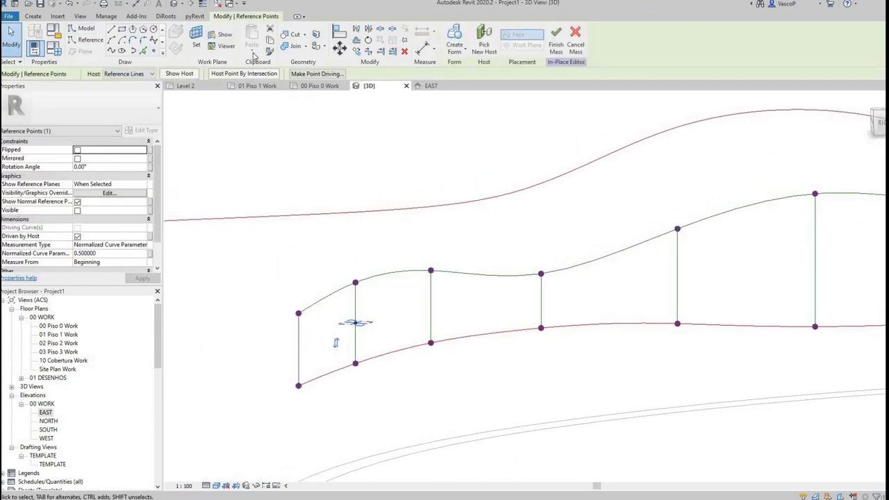
scroll(386, 236, "down", 2)
left_click(323, 221)
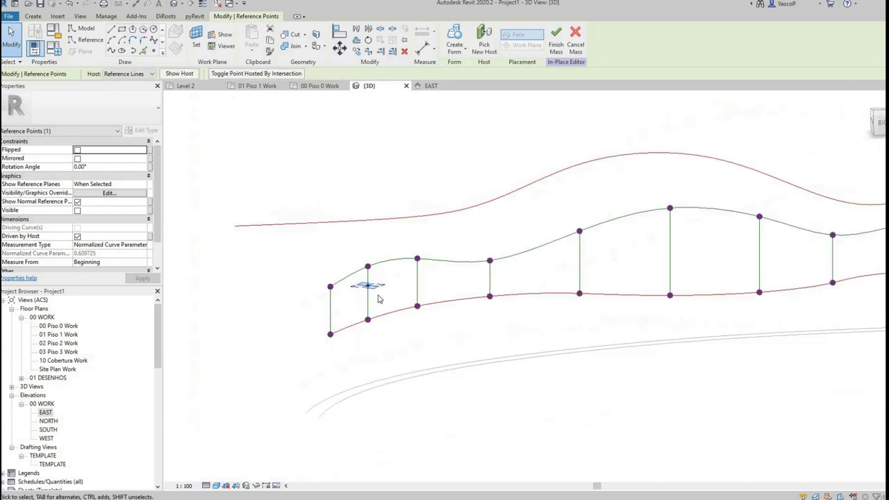
Test the intersection-hosted point by moving a control point near the start of the wavy red spline.
left_click_drag(388, 222, 369, 295)
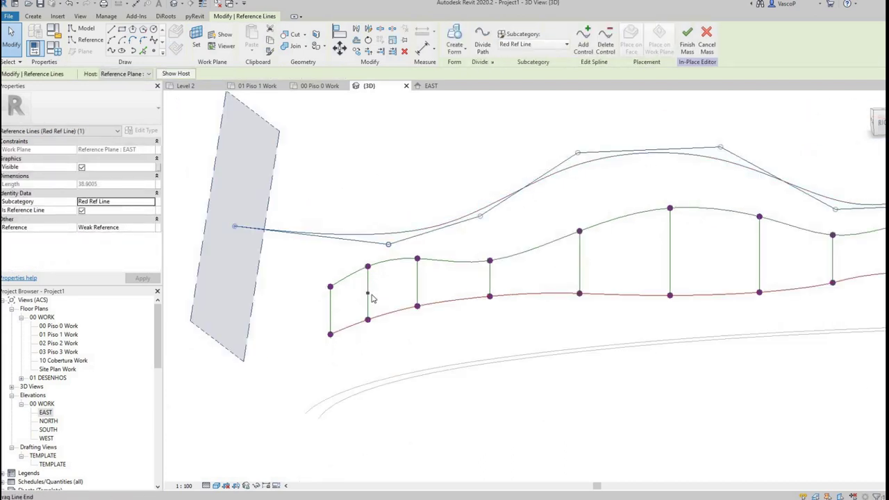
left_click_drag(388, 245, 382, 217)
left_click(387, 250)
Delete the spline running through the upper offset points while keeping the points and vertical reference lines.
scroll(387, 250, "down", 2)
key("Tab")
left_click(345, 290)
scroll(239, 230, "down", 2)
left_click(660, 236, "shift")
key("Delete")
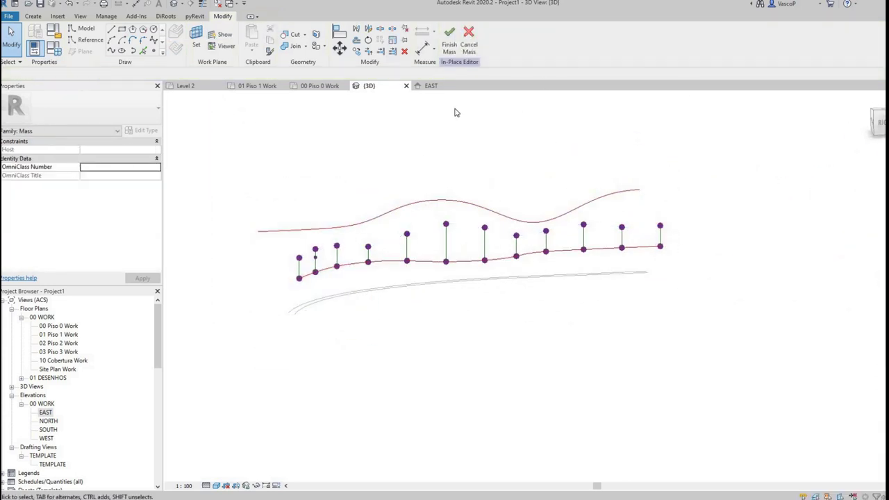
In the EAST elevation, set the offset of all twelve upper reference points to 8.
left_click(429, 86)
left_click_drag(227, 172, 586, 218)
scroll(653, 144, "down", 3)
middle_click_drag(653, 144, 437, 174)
left_click_drag(216, 154, 585, 209, "ctrl")
left_click_drag(587, 142, 807, 205, "ctrl")
left_click(320, 203, "shift")
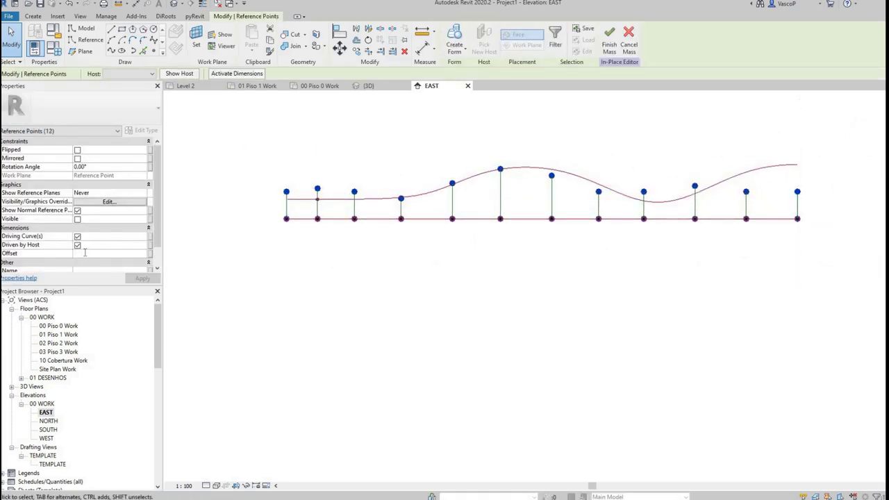
left_click(85, 253)
type("5")
scroll(318, 252, "down", 1)
left_click(124, 252)
type("8")
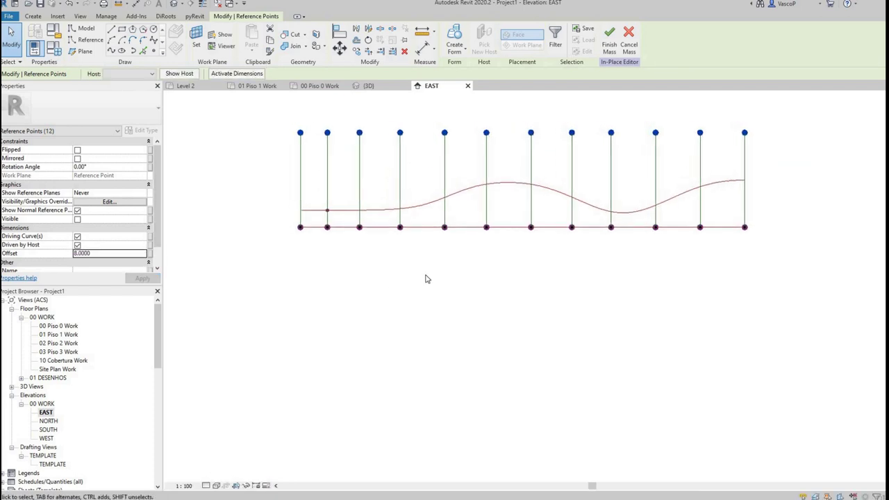
Extend the wavy red spline's start to the first vertical reference line and align its other end with the last one.
scroll(316, 216, "up", 5)
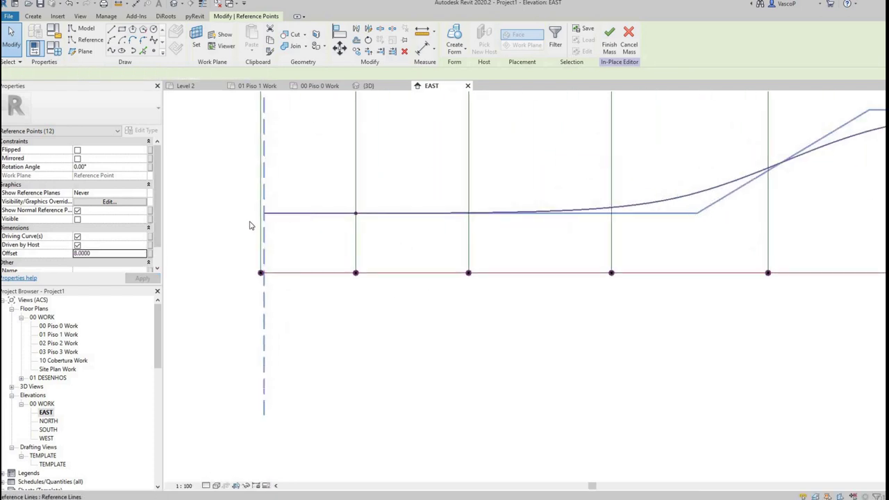
left_click(270, 215)
scroll(258, 215, "up", 3)
key("c")
key("s")
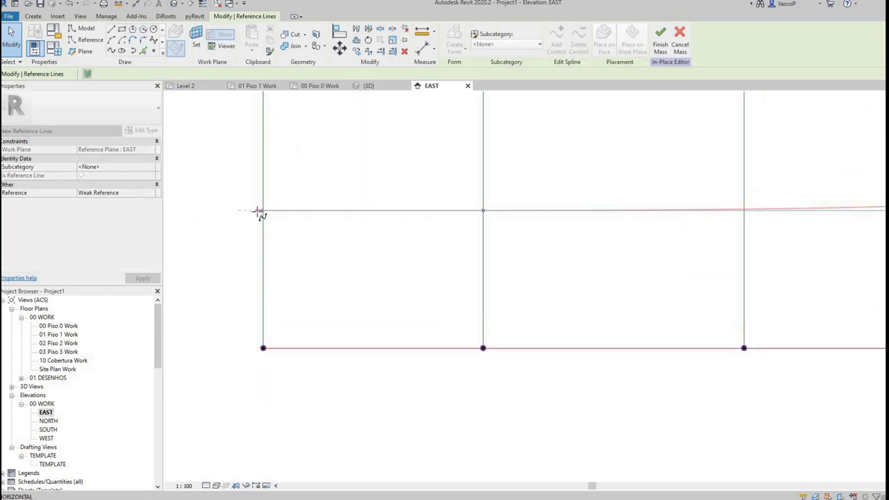
left_click_drag(257, 211, 263, 210)
scroll(251, 270, "down", 7)
scroll(737, 230, "up", 7)
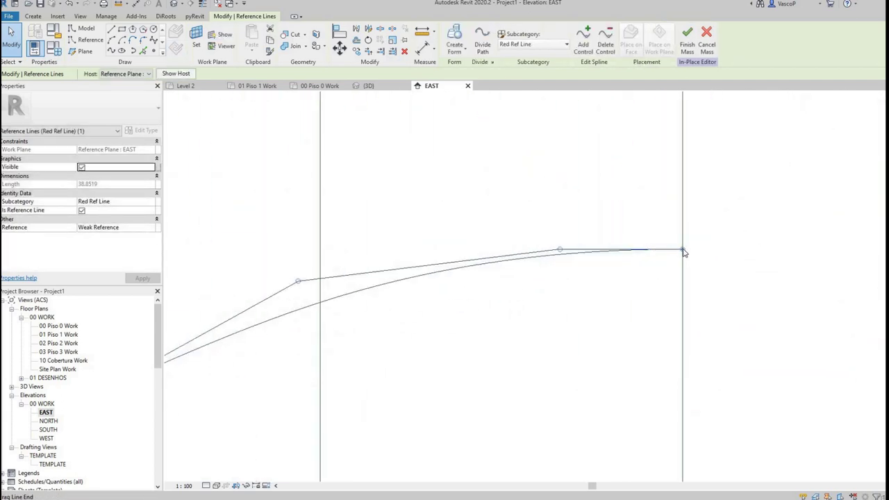
left_click_drag(682, 250, 734, 257)
key("Escape")
key("Escape")
scroll(741, 258, "down", 5)
scroll(741, 255, "up", 5)
scroll(724, 265, "down", 8)
middle_click_drag(182, 252, 299, 256)
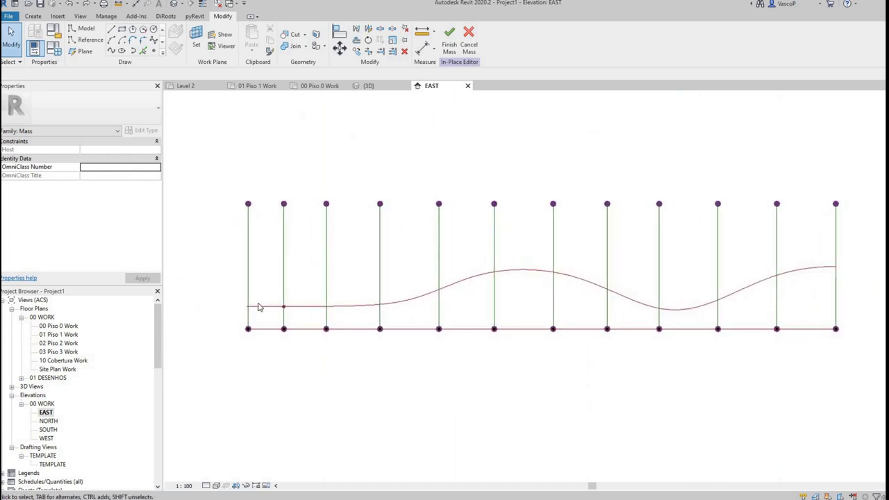
In the 3D view, place a reference point on each of the remaining eleven vertical reference lines.
left_click(153, 52)
left_click(368, 85)
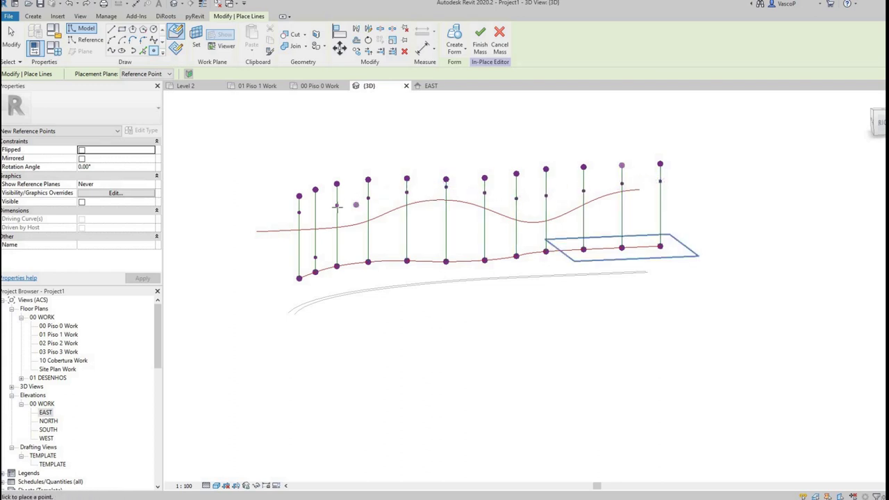
scroll(341, 206, "up", 3)
key("Escape")
key("Escape")
Host the points on the first, third and fourth vertical lines by intersection with the wavy red spline.
left_click_drag(325, 170, 508, 240)
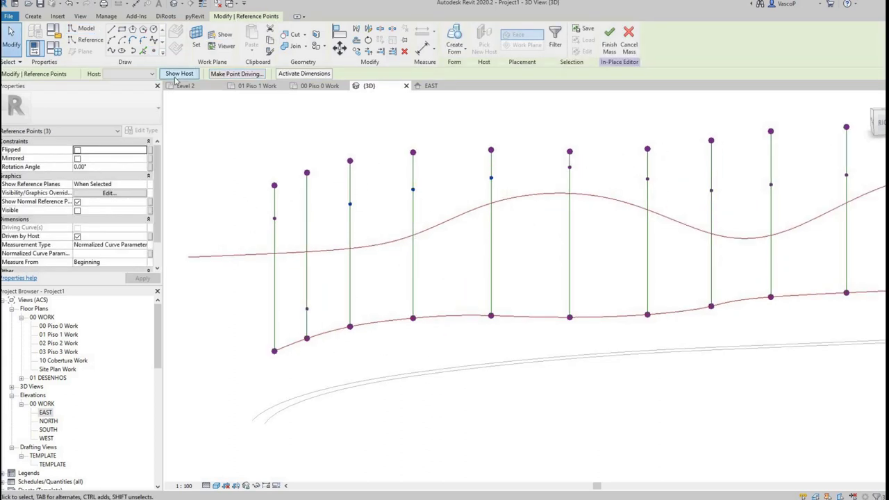
left_click(278, 218)
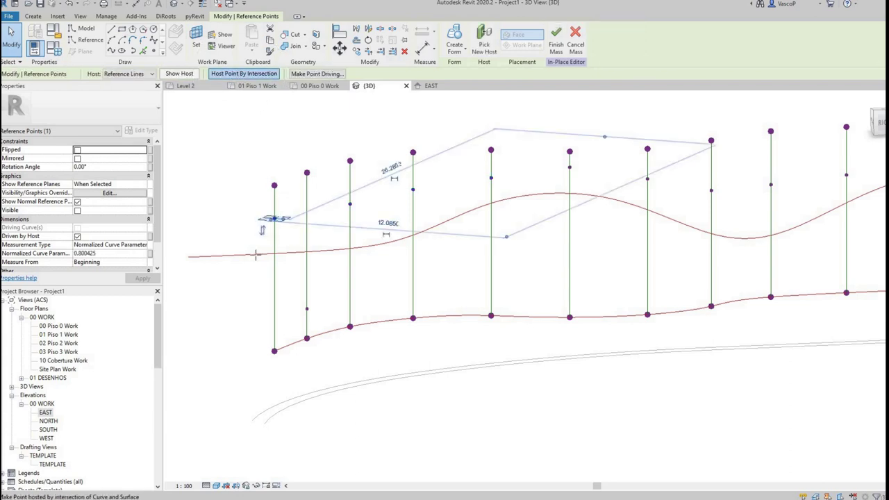
left_click(256, 256)
left_click_drag(343, 193, 377, 226)
left_click(218, 74)
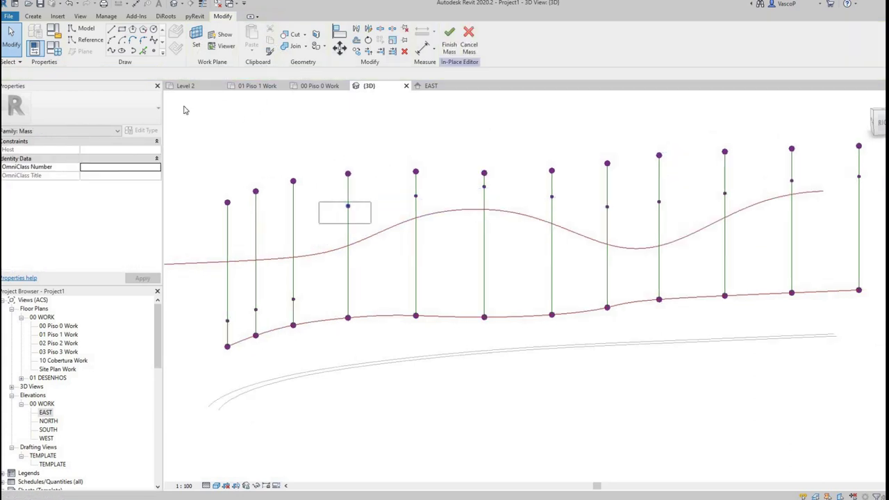
left_click(347, 204)
left_click_drag(344, 207, 415, 196)
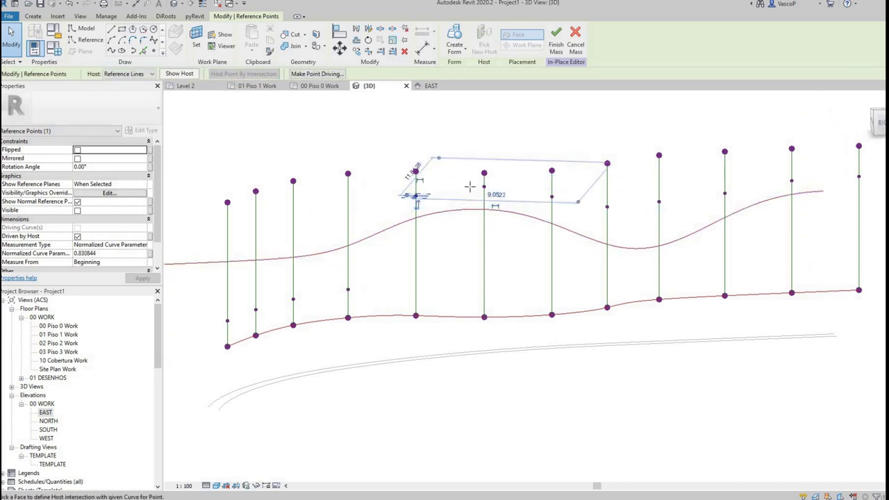
Host the points on the fifth through ninth vertical lines by intersection with the wavy red spline.
left_click(466, 189)
left_click(223, 73)
left_click(479, 209)
left_click_drag(531, 184, 629, 225)
left_click(244, 74)
left_click(529, 216)
left_click(513, 214)
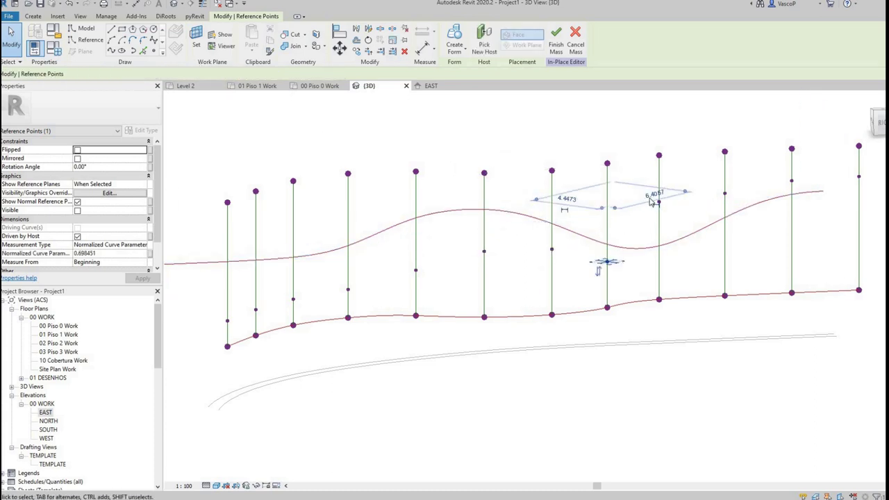
left_click_drag(639, 193, 680, 223)
left_click(229, 74)
left_click(585, 234)
Try hosting the tenth line's point by intersection, and raise the two control points at the red spline's second dip.
left_click(723, 208)
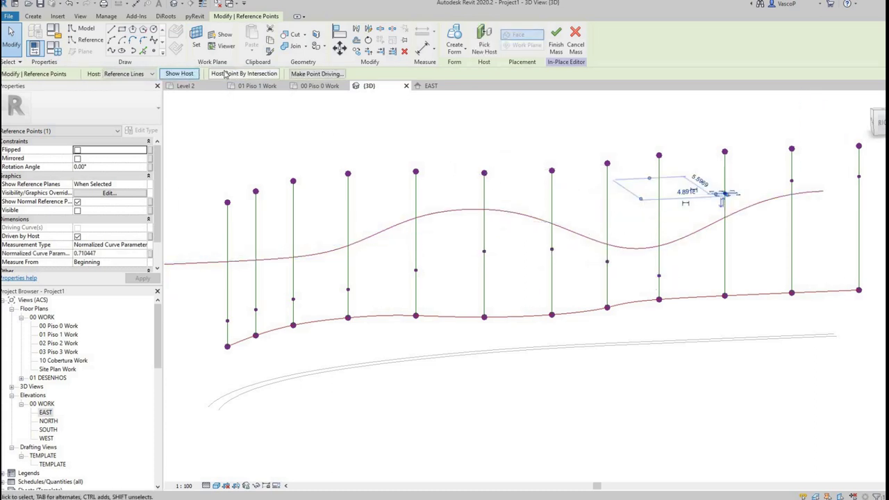
left_click(717, 205)
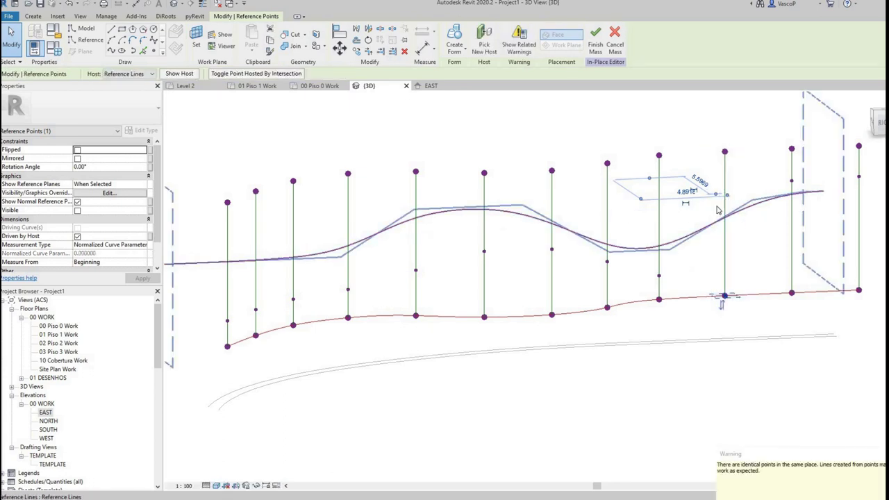
left_click(718, 210)
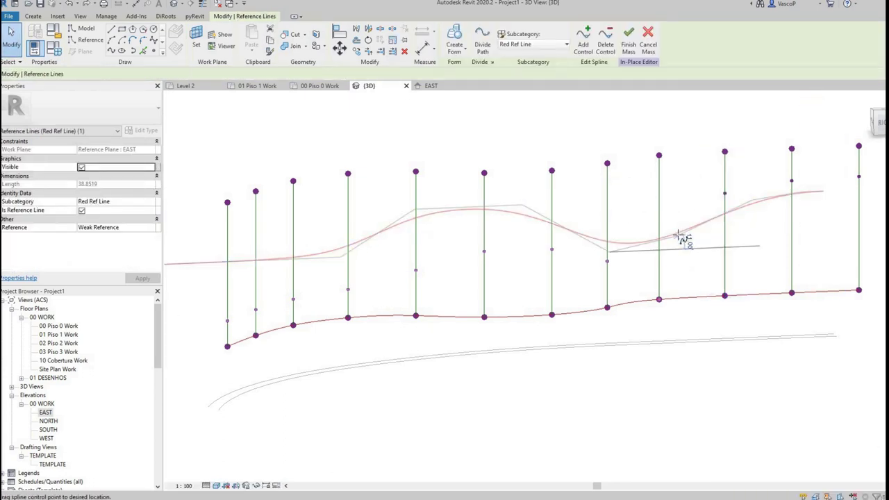
left_click_drag(608, 252, 618, 227)
left_click_drag(676, 234, 682, 229)
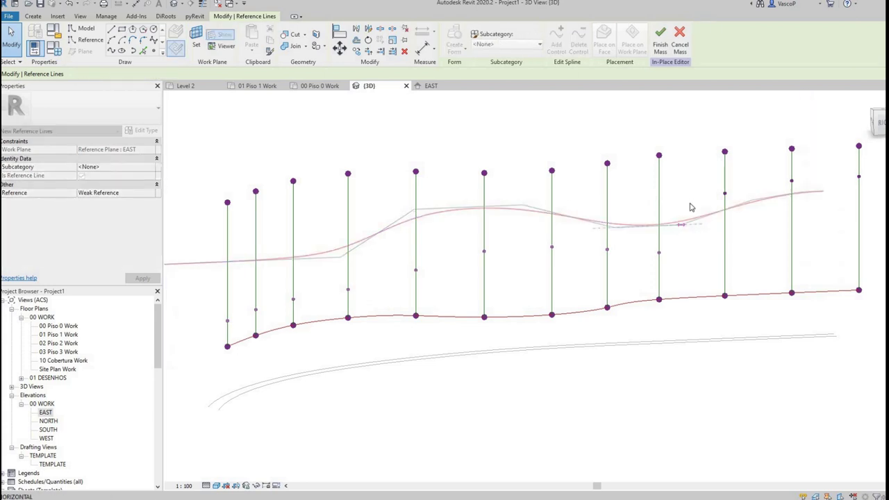
Host the points on the last three vertical lines by intersection with the wavy red spline.
left_click(722, 195)
middle_click_drag(742, 225, 735, 224)
left_click(716, 207)
left_click(785, 179)
left_click(245, 73)
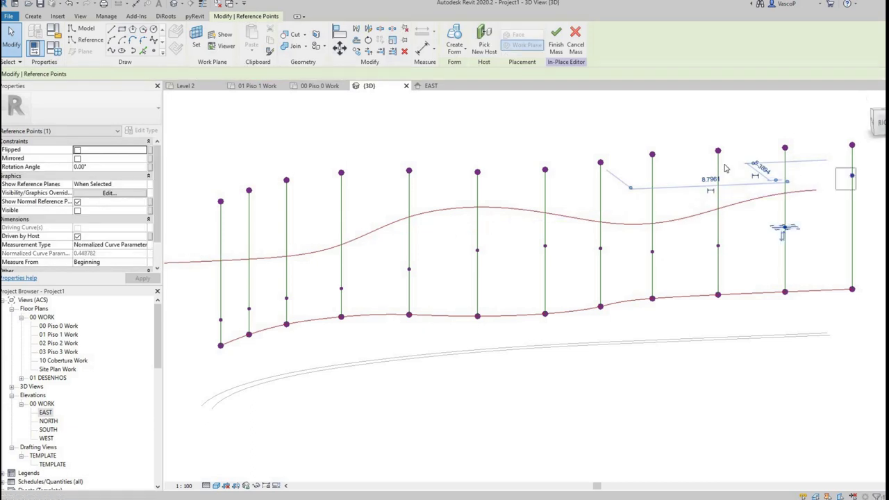
left_click(762, 197)
key("Escape")
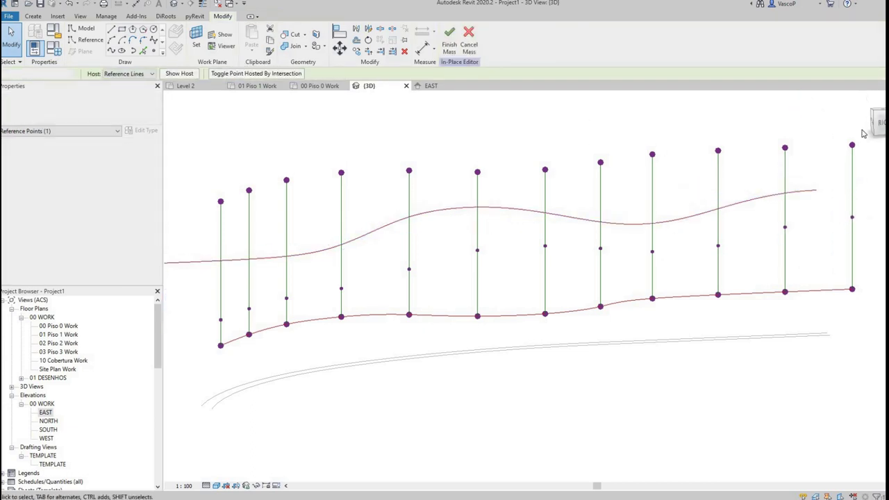
In the right side view, reshape the red spline by raising control points on its first rise and near its far end.
left_click(879, 122)
scroll(352, 242, "up", 2)
left_click(399, 296)
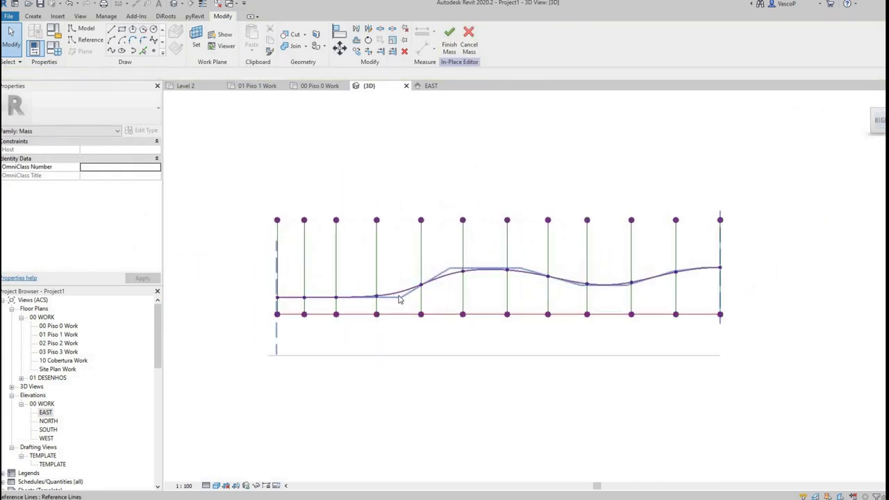
scroll(384, 283, "up", 2)
mouse_move(405, 302)
left_mouse_down()
mouse_move(396, 265)
mouse_move(403, 288)
left_mouse_up()
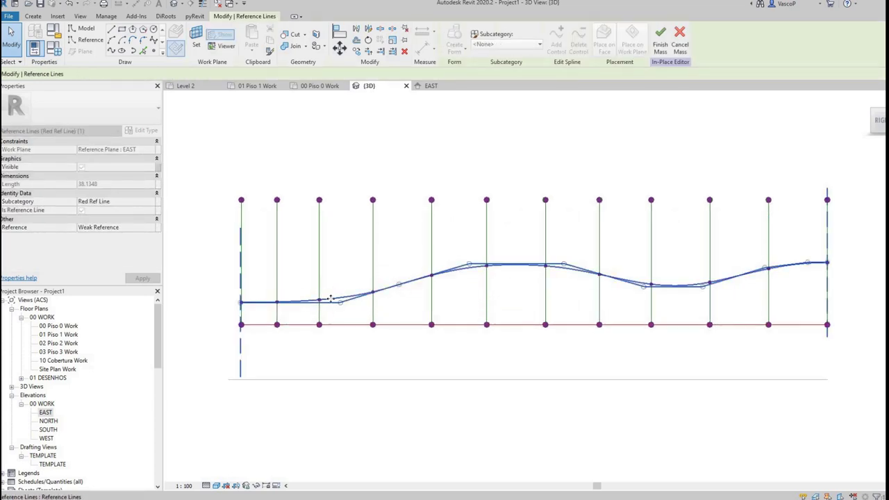
left_click_drag(709, 284, 761, 264)
left_click(734, 238)
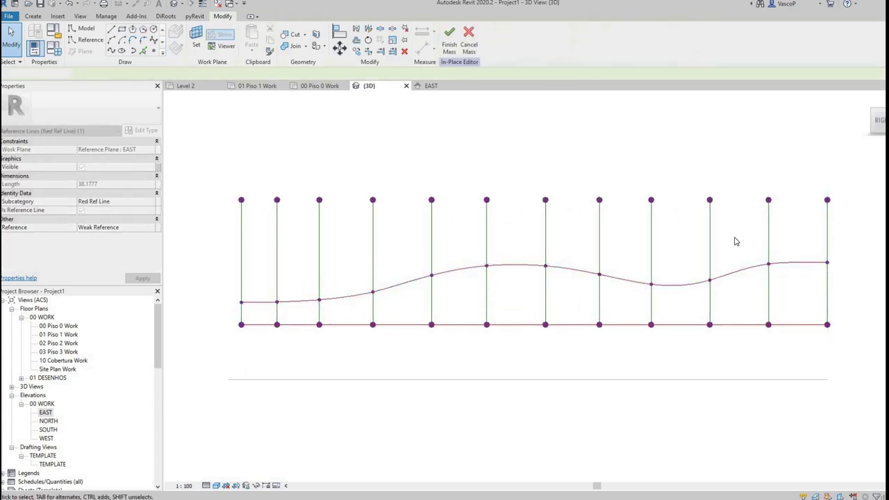
Select the twelve intersection-hosted points in the 3D view and draw a spline through them.
scroll(279, 259, "down", 1)
middle_click_drag(496, 232, 340, 240, "shift")
left_click_drag(330, 239, 468, 294)
middle_click_drag(467, 294, 347, 277, "shift")
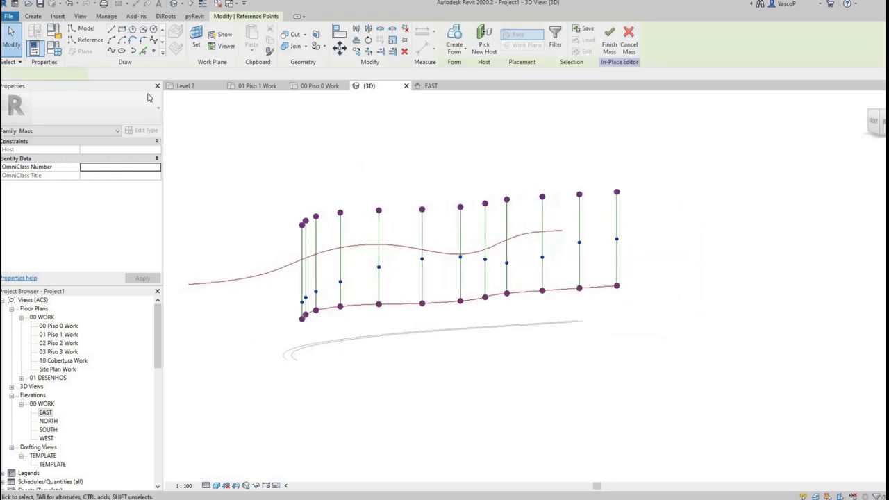
left_click(111, 51)
middle_click_drag(556, 180, 499, 260, "shift")
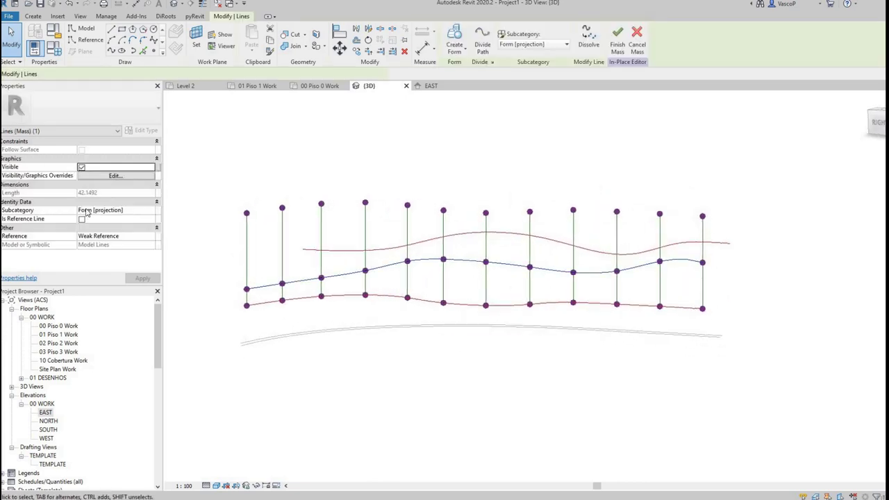
Convert the spline through the twelve hosted points into a reference line and choose its subcategory.
left_click(150, 211)
left_click(82, 219)
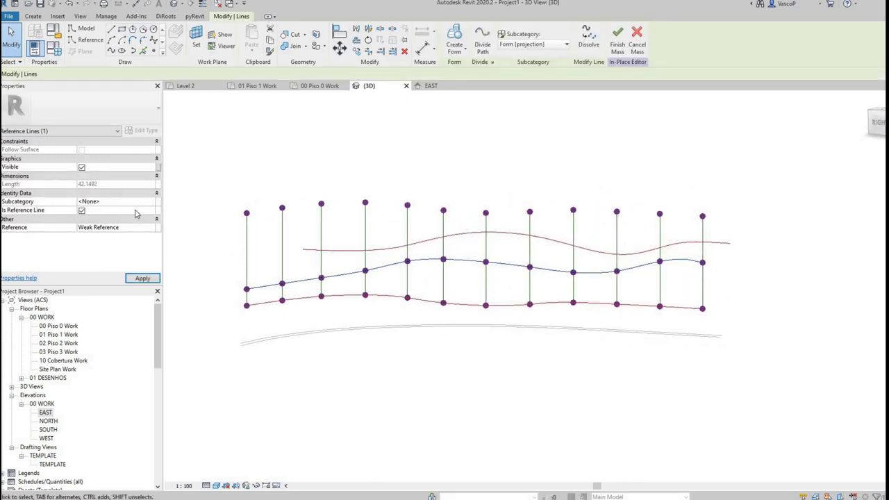
left_click(93, 218)
left_click(355, 154)
left_click(348, 272)
left_click(152, 203)
left_click(122, 209)
left_click(325, 151)
In the top view, try reshaping the plan's red spline by moving the control points around its first rise.
middle_click_drag(324, 152, 426, 220, "shift")
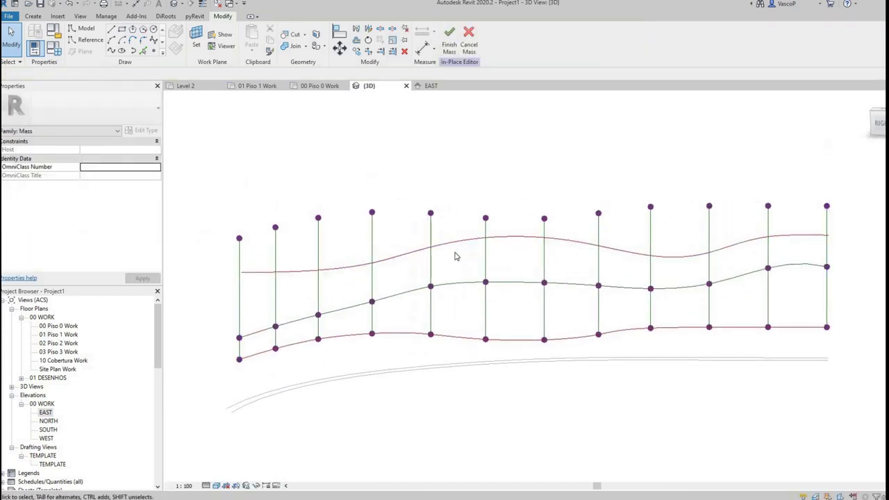
left_click(879, 112)
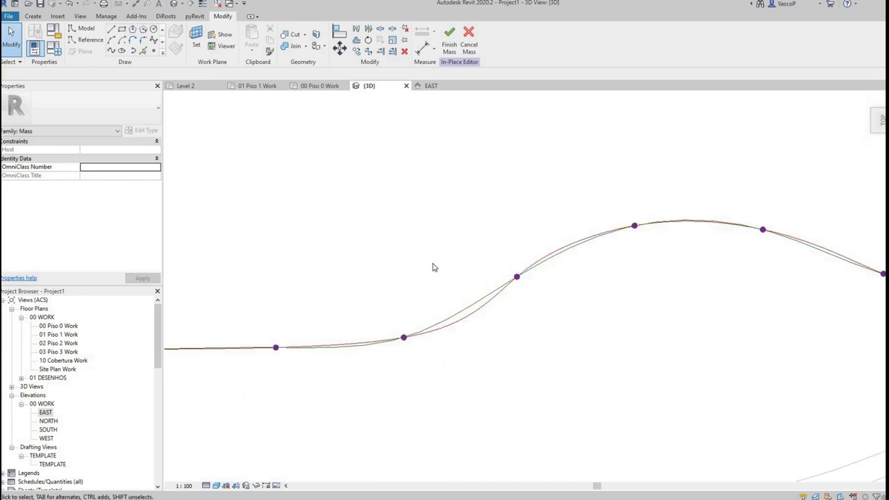
left_click(487, 302)
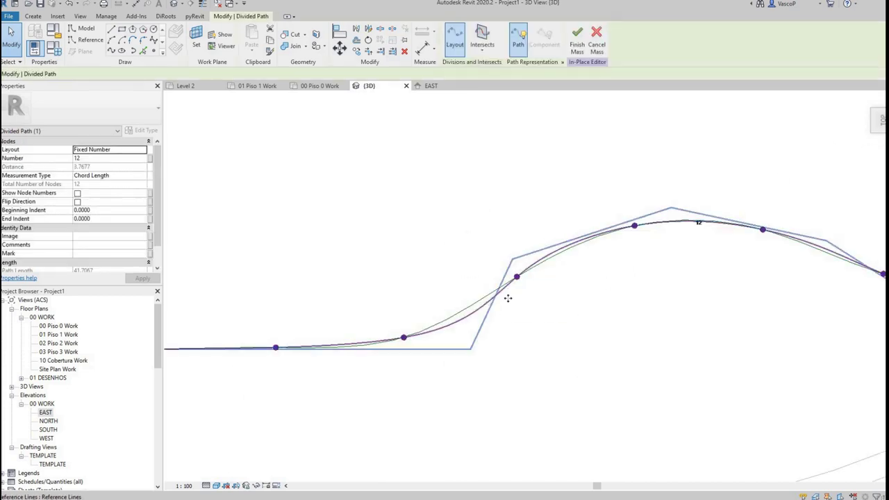
left_click(488, 303)
scroll(494, 331, "down", 2)
left_click_drag(480, 341, 556, 300)
left_click(484, 302)
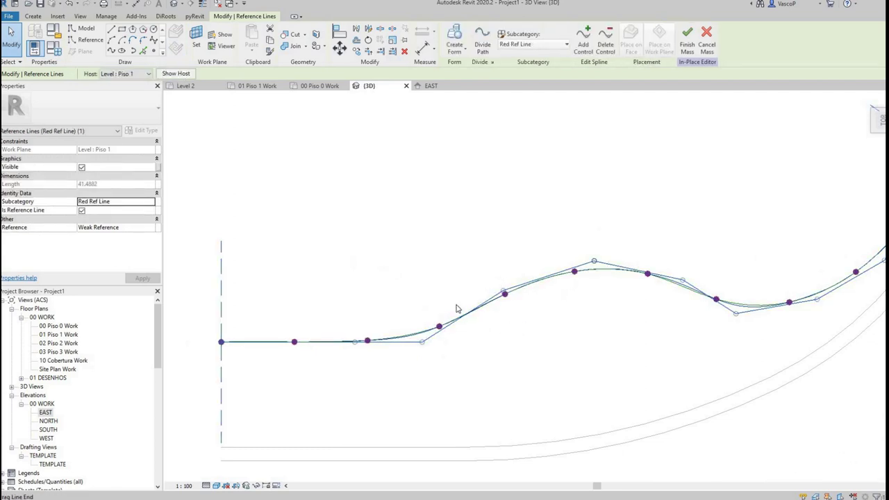
scroll(430, 316, "up", 2)
left_click_drag(379, 354, 406, 355)
left_click_drag(315, 355, 276, 355)
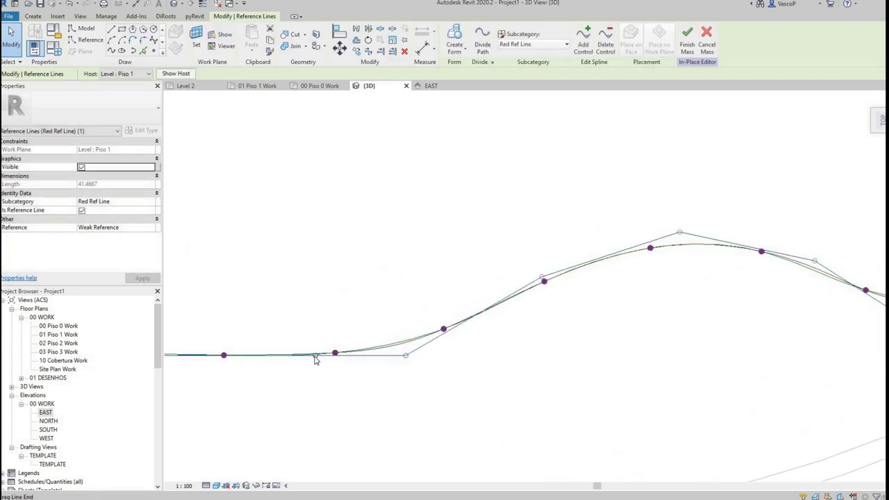
left_click(603, 303)
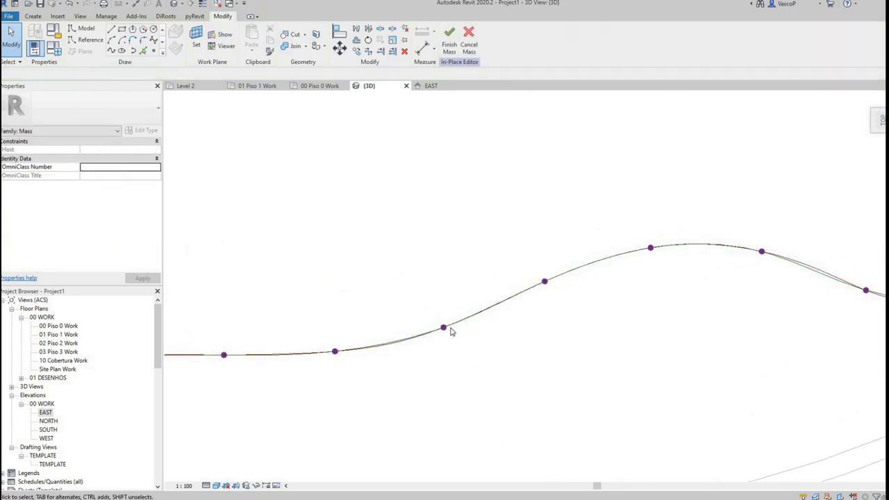
left_click(408, 348)
key("Escape")
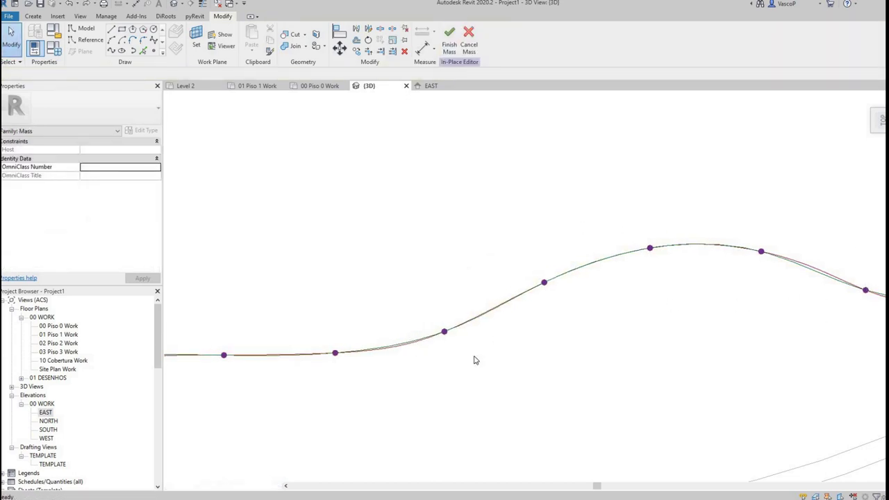
Set the number of nodes of the divided path on the plan spline to 20.
scroll(502, 321, "down", 2)
scroll(476, 327, "up", 4)
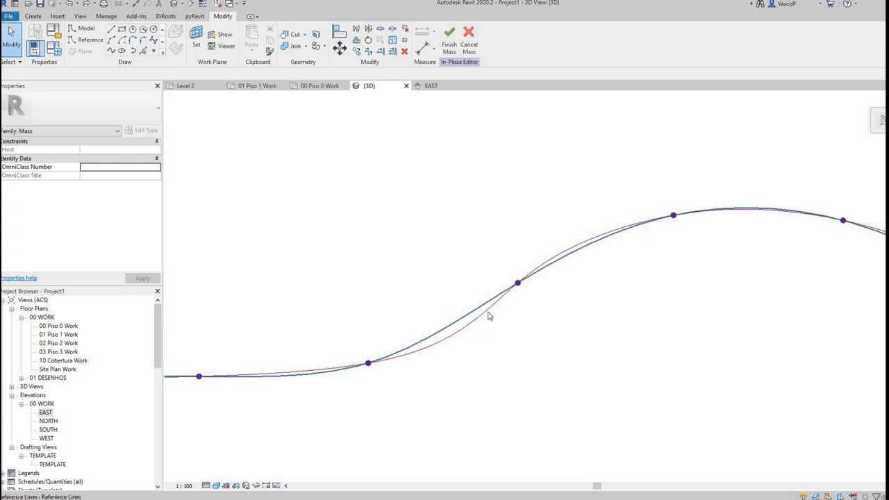
left_click(521, 311)
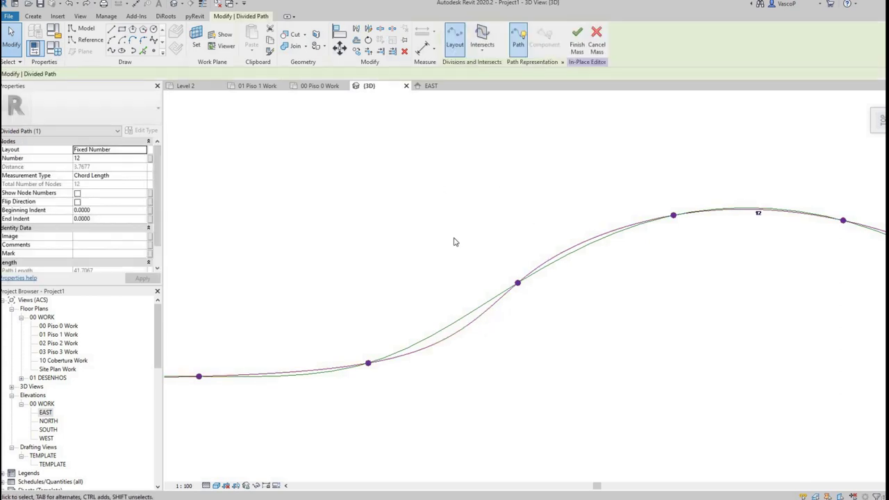
left_click(101, 159)
key("Return")
left_click(493, 287)
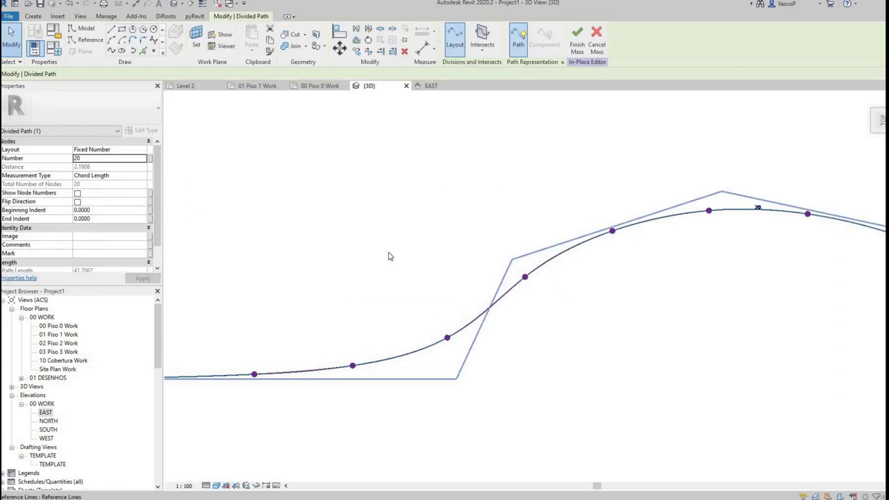
In the left side view, slightly raise a control point at the first dip of the red elevation spline.
scroll(591, 273, "down", 2)
middle_click_drag(633, 305, 589, 243, "shift")
scroll(803, 224, "down", 2)
middle_click_drag(819, 118, 568, 276, "shift")
middle_click_drag(300, 382, 430, 403, "shift")
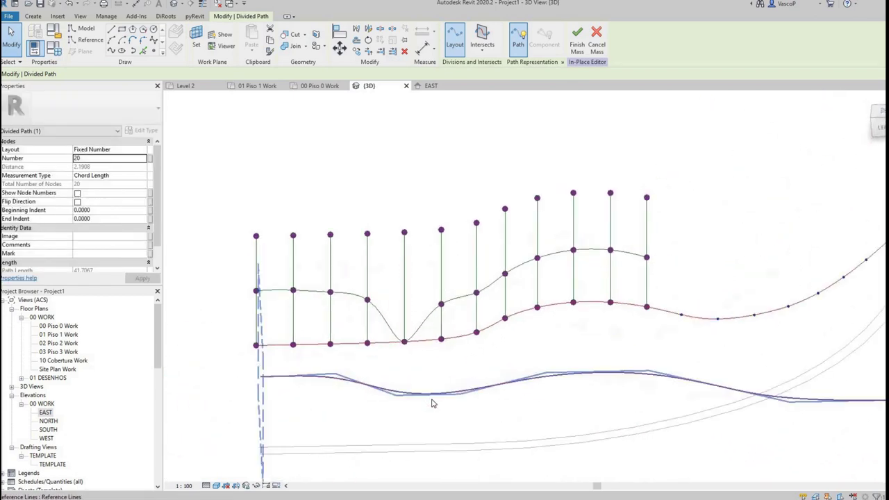
scroll(420, 389, "up", 1)
left_click(424, 395)
left_click(878, 123)
scroll(421, 299, "up", 3)
left_click_drag(407, 296, 408, 284)
mouse_move(444, 262)
middle_mouse_down("shift")
mouse_move(461, 300)
mouse_move(453, 275)
middle_mouse_up("shift")
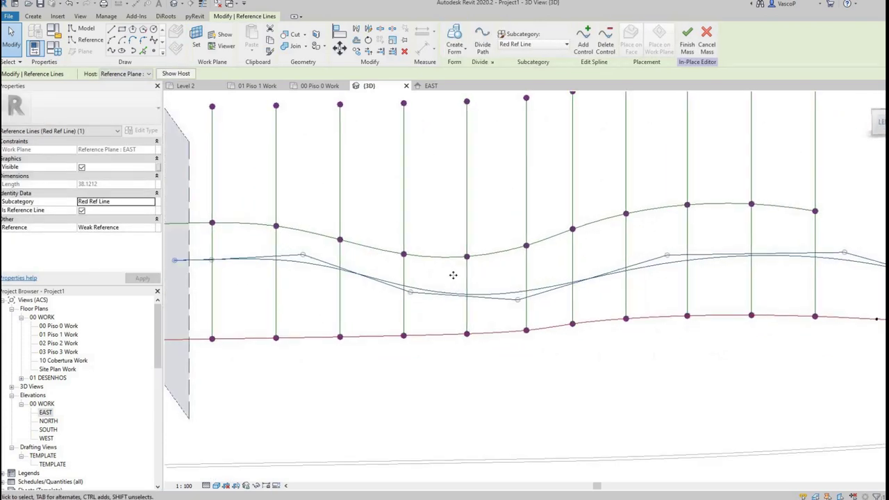
scroll(453, 275, "down", 1)
left_click(878, 122)
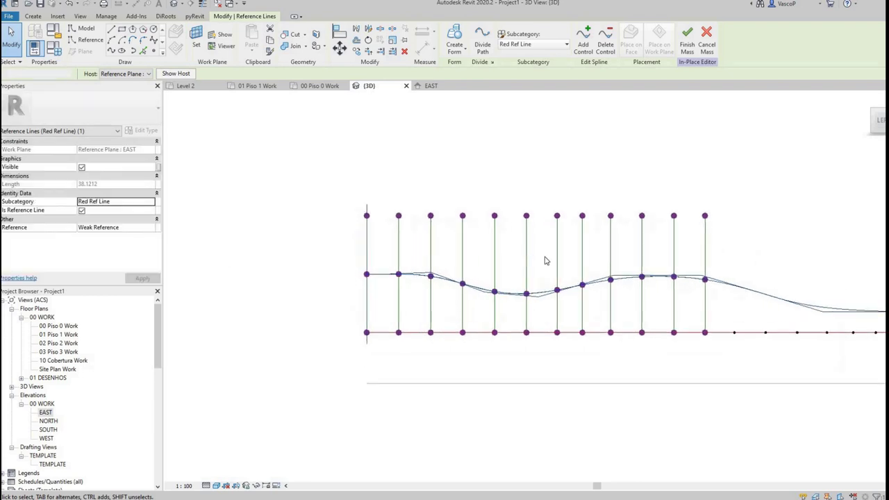
scroll(543, 262, "up", 2)
key("Escape")
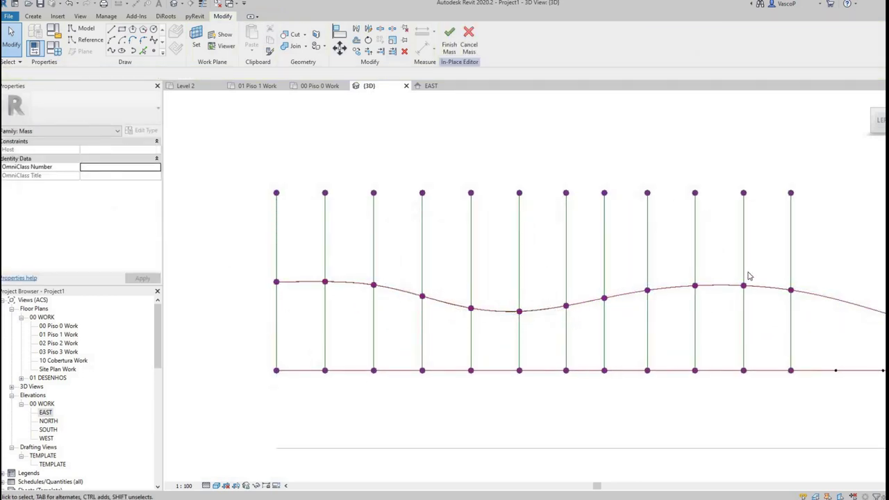
left_click(883, 111)
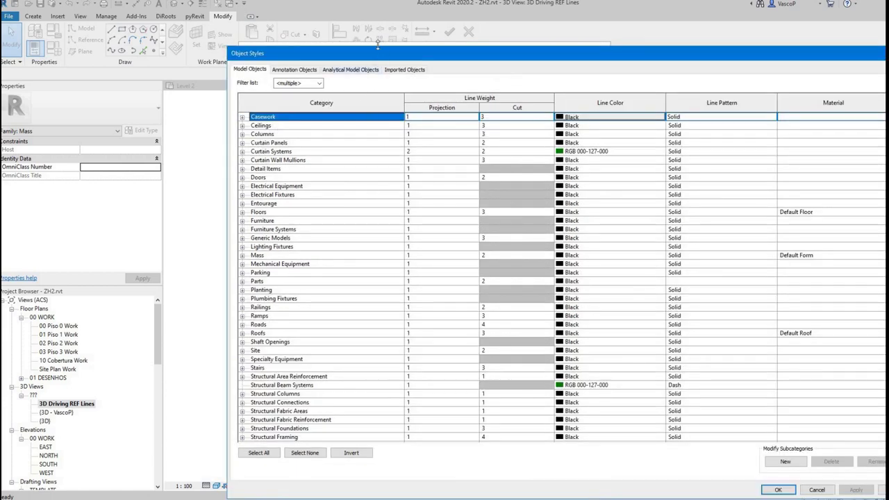
In the annotation object styles, create a subcategory of Reference Lines named Guide Lines.
left_click_drag(378, 46, 377, 32)
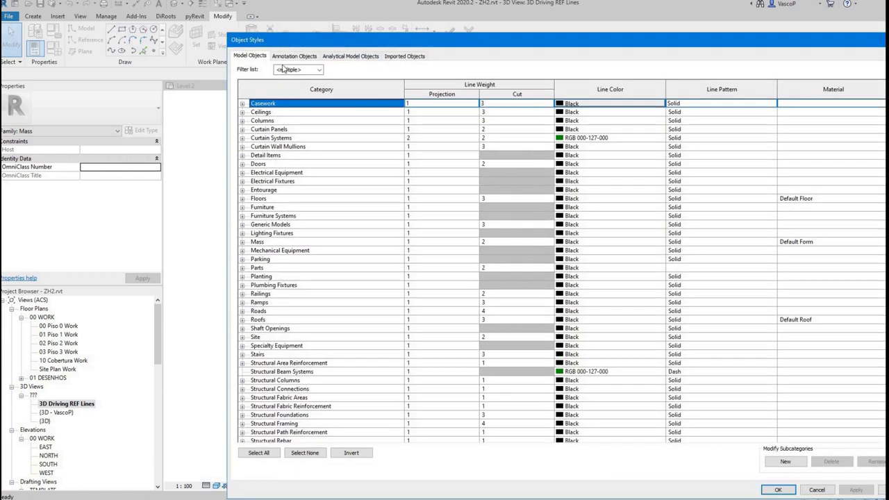
left_click(293, 58)
left_click(299, 304)
type("ref")
key("Right")
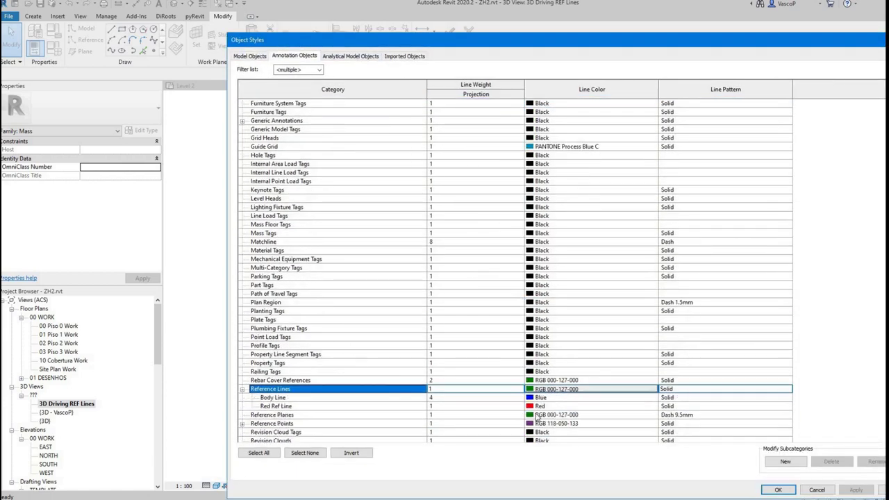
left_click(776, 461)
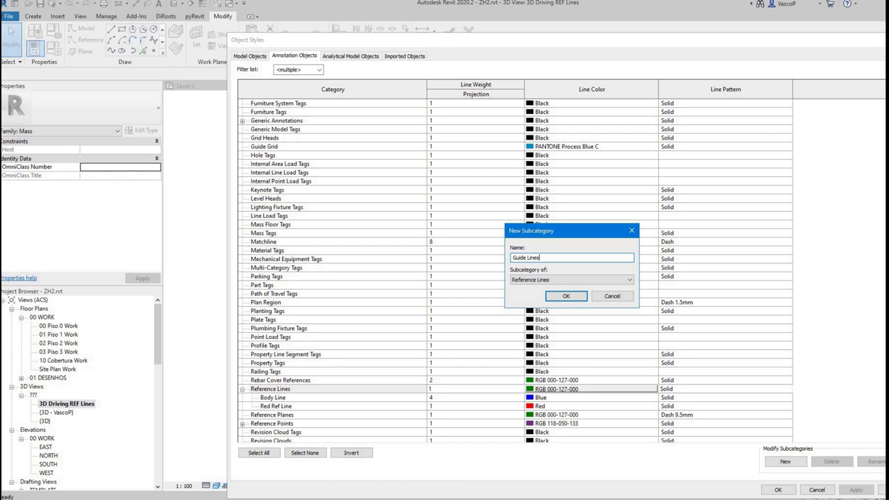
type("Guide Lines")
key("Return")
Set the Guide Lines subcategory's line color to green and apply the object styles.
left_click(542, 406)
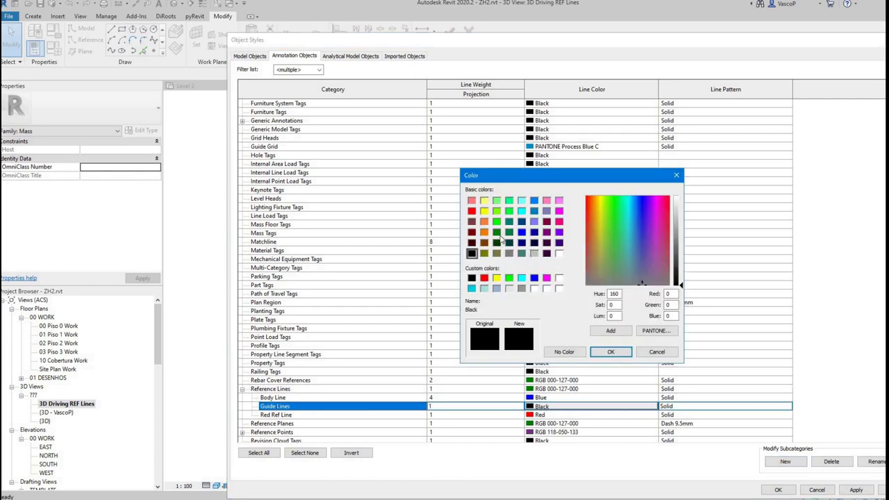
left_click(596, 350)
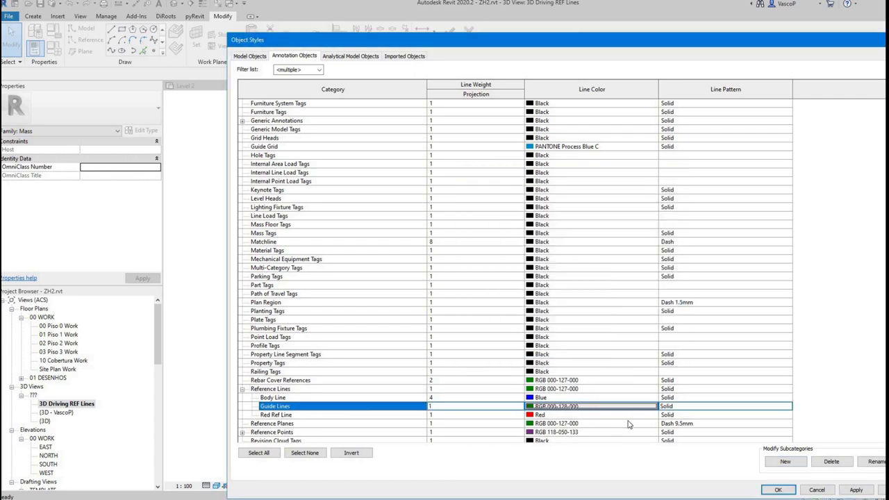
left_click(770, 491)
left_click(471, 479)
In the left side view, select the twelve vertical reference lines and assign them to the Guide Lines subcategory.
left_click(876, 120)
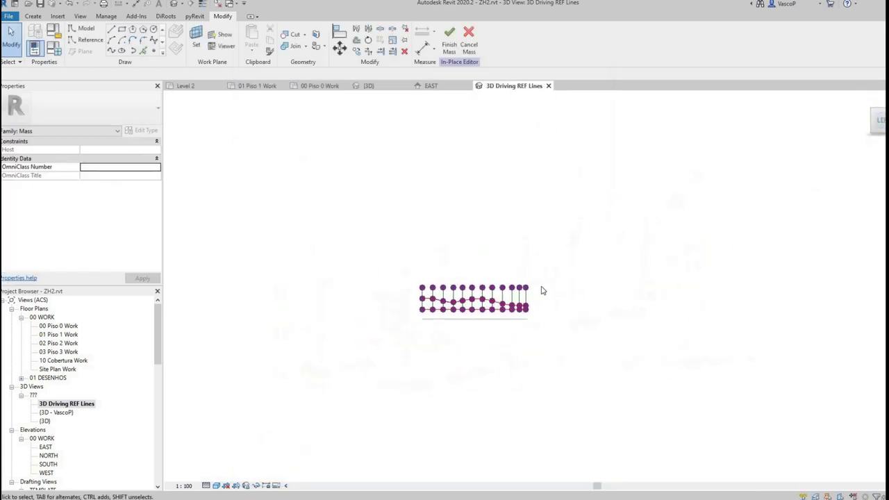
left_click_drag(686, 261, 306, 259)
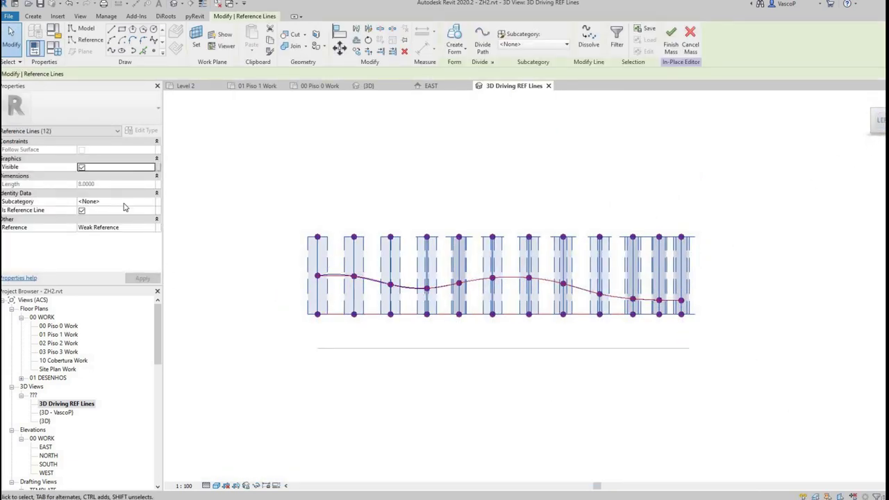
left_click(118, 202)
left_click(104, 224)
left_click(299, 210)
Turn off the Guide Lines subcategory of Reference Lines in the 3D Driving REF Lines view's visibility overrides.
middle_click_drag(310, 285, 436, 370, "shift")
key("v")
key("g")
left_click(299, 178)
key("r")
key("r")
key("r")
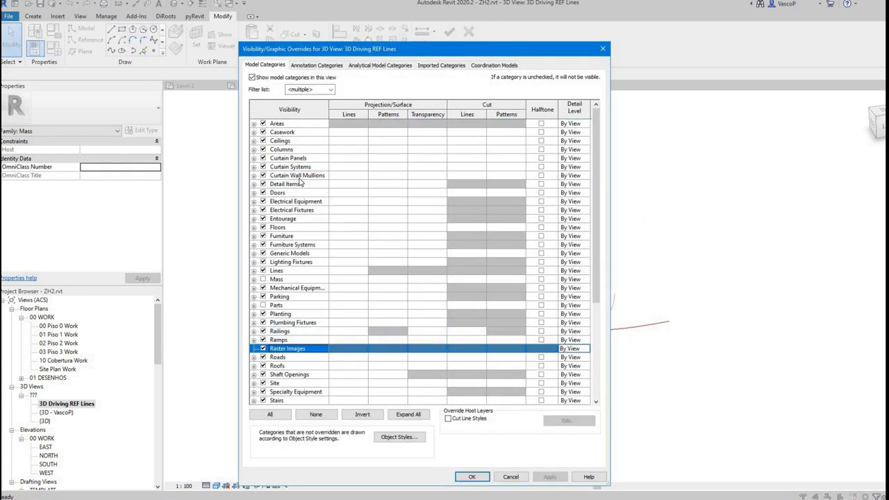
key("ctrl+Tab")
key("r")
key("r")
key("Right")
key("Down")
key("Down")
key("space")
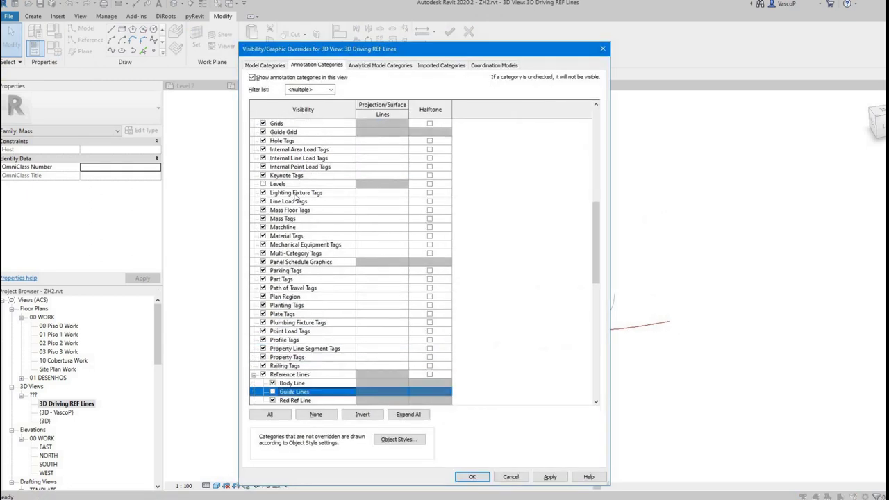
Turn off the Reference Points category in the same view and apply the visibility overrides.
scroll(318, 354, "down", 2)
key("Down")
key("Down")
key("Down")
key("space")
left_click(471, 477)
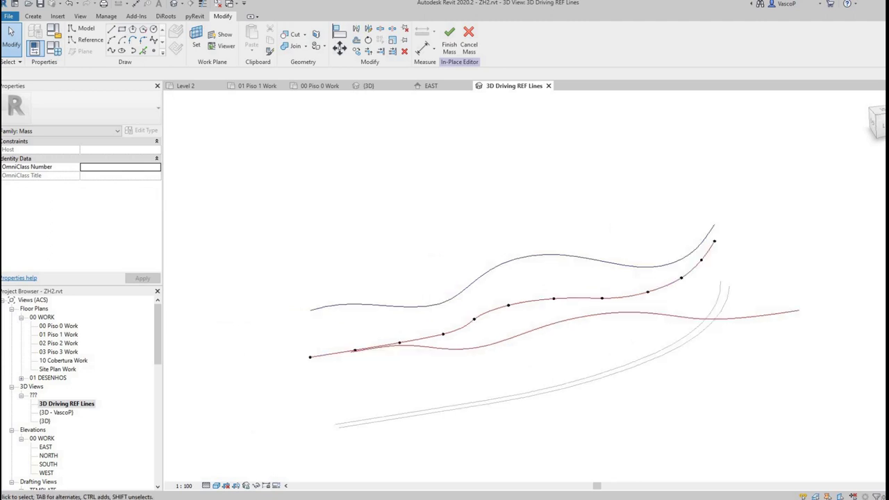
In the left side view, raise the two control points on the main crest of the red elevation spline.
left_click(55, 404)
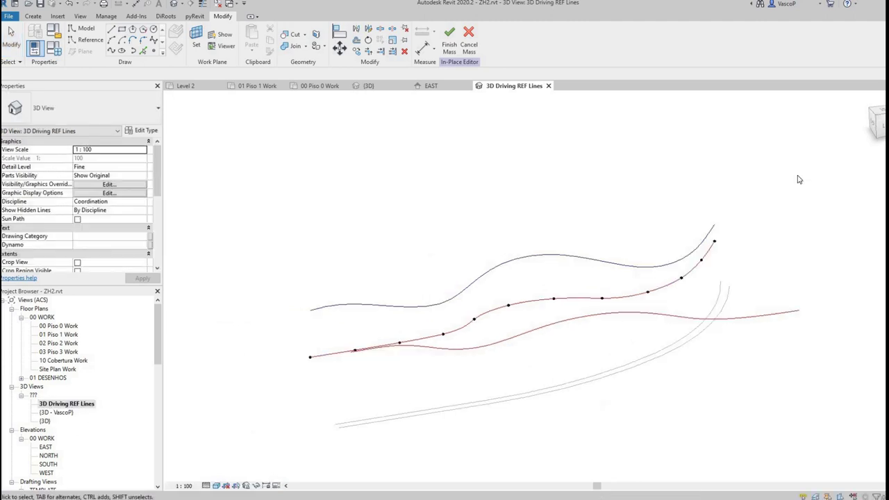
left_click(880, 125)
scroll(515, 290, "up", 3)
left_click(509, 272)
left_click_drag(481, 268, 473, 238)
left_click_drag(598, 267, 602, 238)
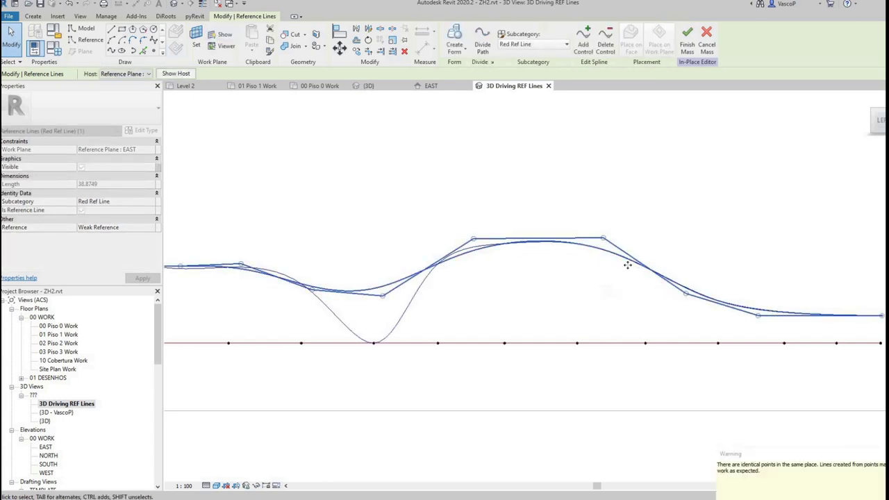
key("ctrl+z")
left_click(607, 270)
left_click_drag(599, 267, 594, 251)
Move the whole red elevation spline straight up, farther above the divided plan spline.
scroll(436, 324, "down", 2)
left_click_drag(225, 332, 736, 343)
left_click(531, 273)
scroll(530, 264, "up", 1)
key("m")
key("v")
left_click(526, 252)
left_click(526, 229)
middle_click_drag(533, 262, 540, 265)
key("Escape")
left_click(636, 293)
left_click_drag(609, 303, 536, 229)
key("ctrl+z")
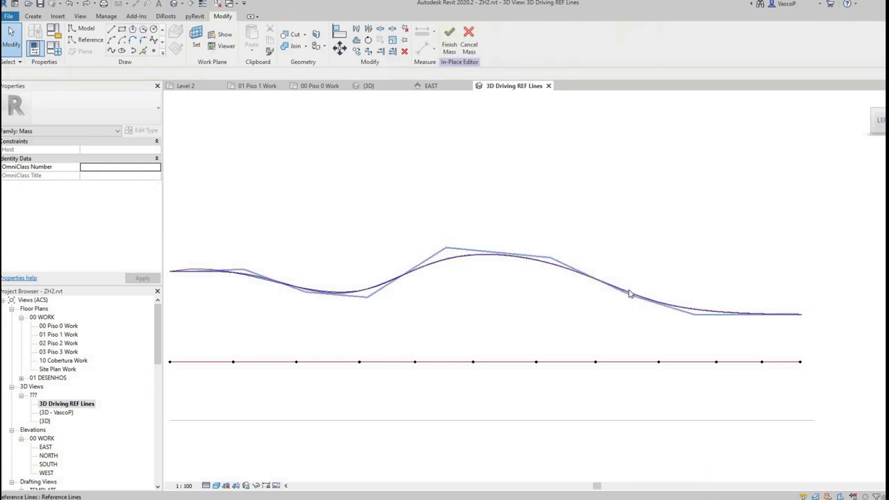
Raise the control point before the far, lower end of the red elevation spline.
left_click(629, 293)
mouse_move(698, 313)
left_mouse_down()
mouse_move(720, 282)
mouse_move(709, 251)
mouse_move(692, 301)
left_mouse_up()
key("Escape")
In the top view, reshape the plan's red spline by moving control points around its middle dip.
scroll(739, 265, "down", 1)
middle_click_drag(557, 305, 576, 326, "shift")
left_click(877, 114)
scroll(556, 280, "up", 1)
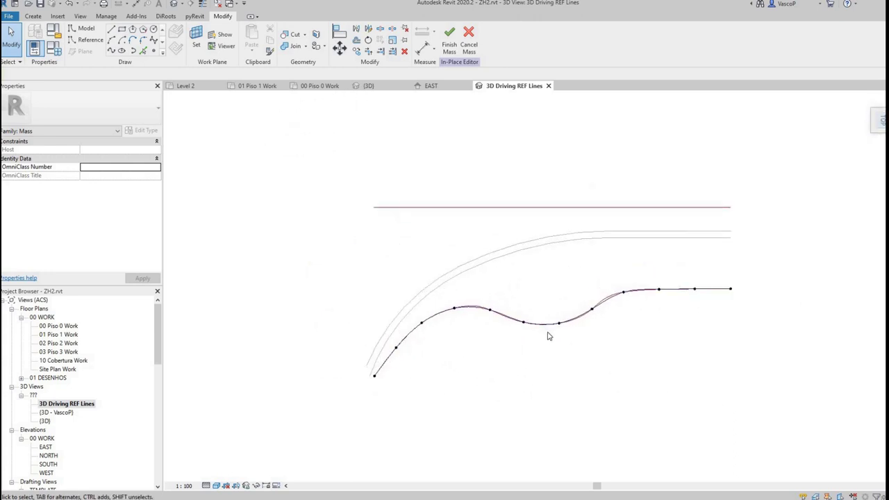
left_click(547, 324)
scroll(561, 323, "up", 2)
left_click_drag(561, 323, 499, 292)
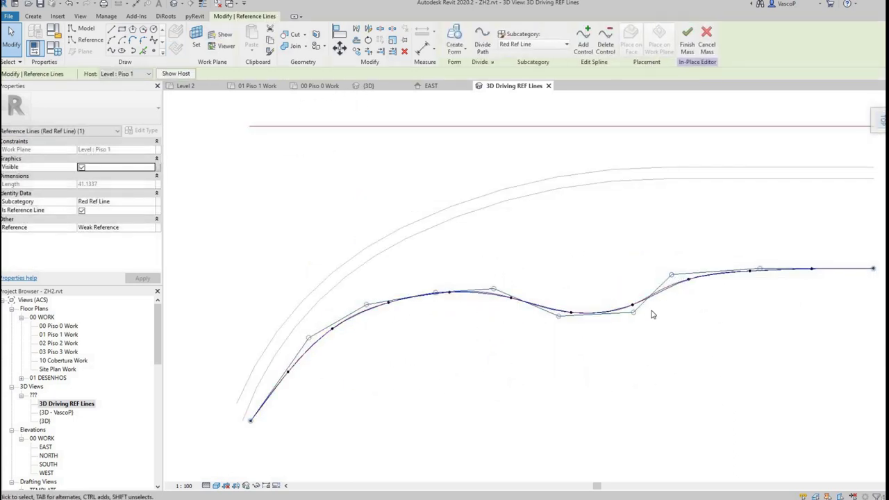
left_click(426, 347)
mouse_move(426, 347)
middle_mouse_down("shift")
mouse_move(561, 291)
mouse_move(631, 213)
mouse_move(623, 137)
mouse_move(669, 145)
mouse_move(628, 187)
middle_mouse_up("shift")
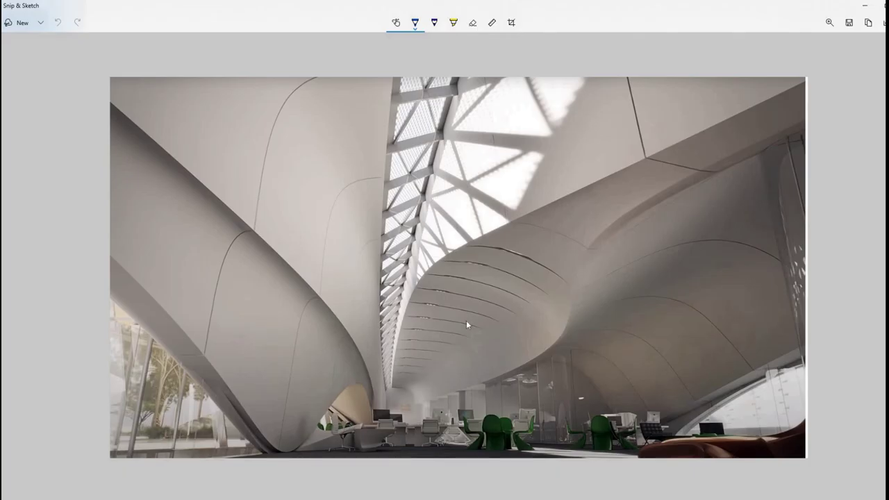
Switch to the reference picture in Snip & Sketch and trace the skylight edge, both ceiling edges and the lower wall edge in blue.
mouse_move(392, 379)
left_mouse_down()
mouse_move(401, 346)
mouse_move(497, 227)
mouse_move(775, 87)
left_mouse_up()
mouse_move(772, 130)
left_mouse_down()
mouse_move(546, 345)
mouse_move(400, 405)
left_mouse_up()
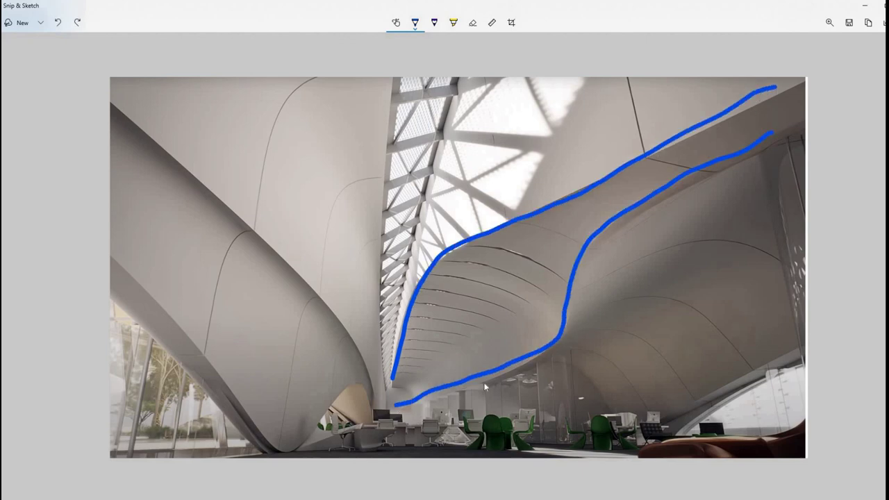
left_click_drag(388, 366, 459, 65)
left_click_drag(613, 434, 677, 410)
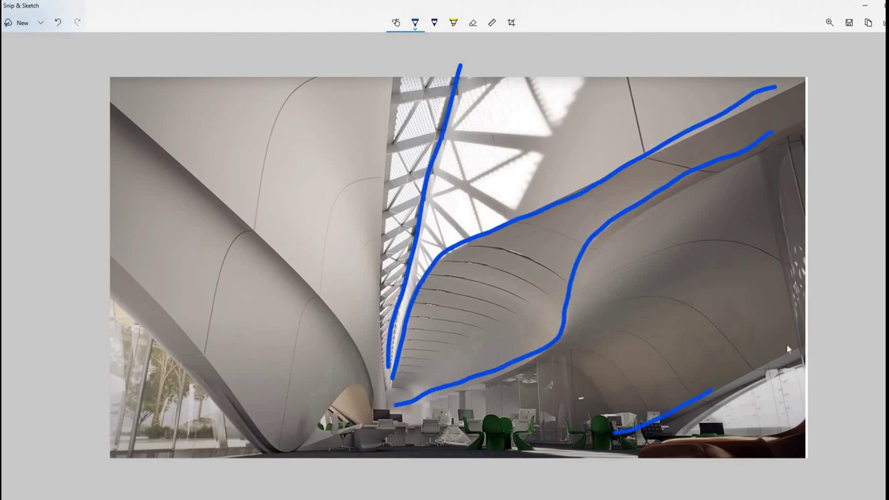
left_click_drag(745, 373, 842, 308)
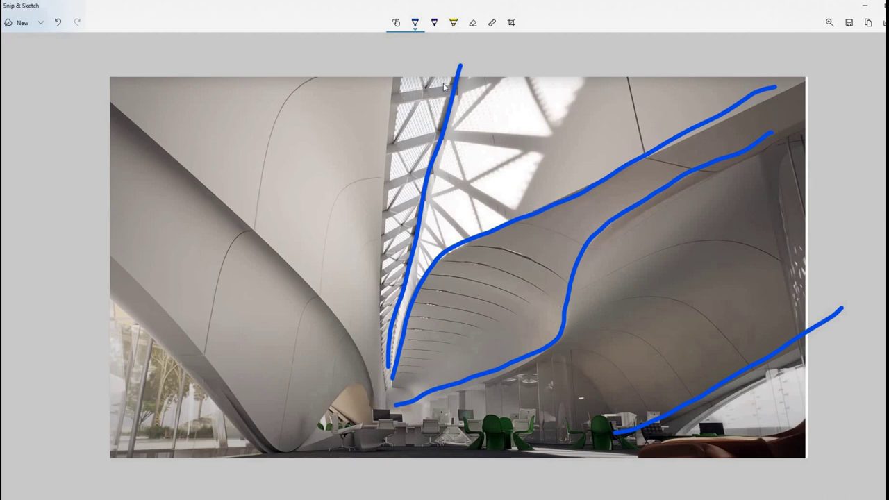
Change the pen color to red and sketch curved ribs across the ceiling band between the two blue edge lines.
left_click(414, 22)
left_click(377, 89)
left_click_drag(392, 366, 461, 390)
left_click_drag(412, 339, 505, 365)
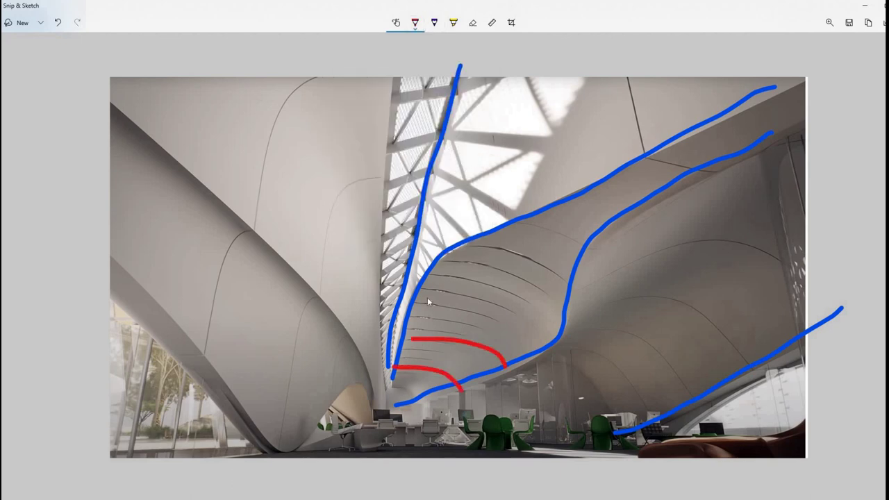
left_click_drag(420, 293, 540, 324)
left_click_drag(486, 251, 563, 281)
left_click_drag(546, 213, 585, 219)
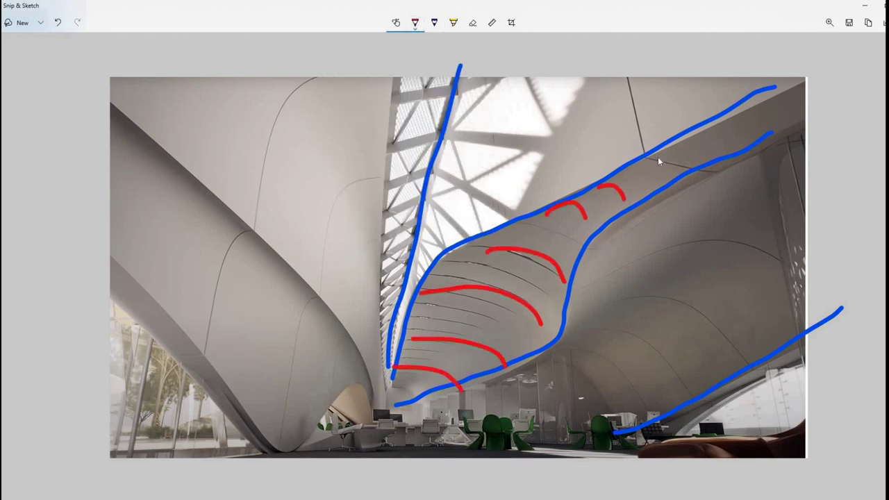